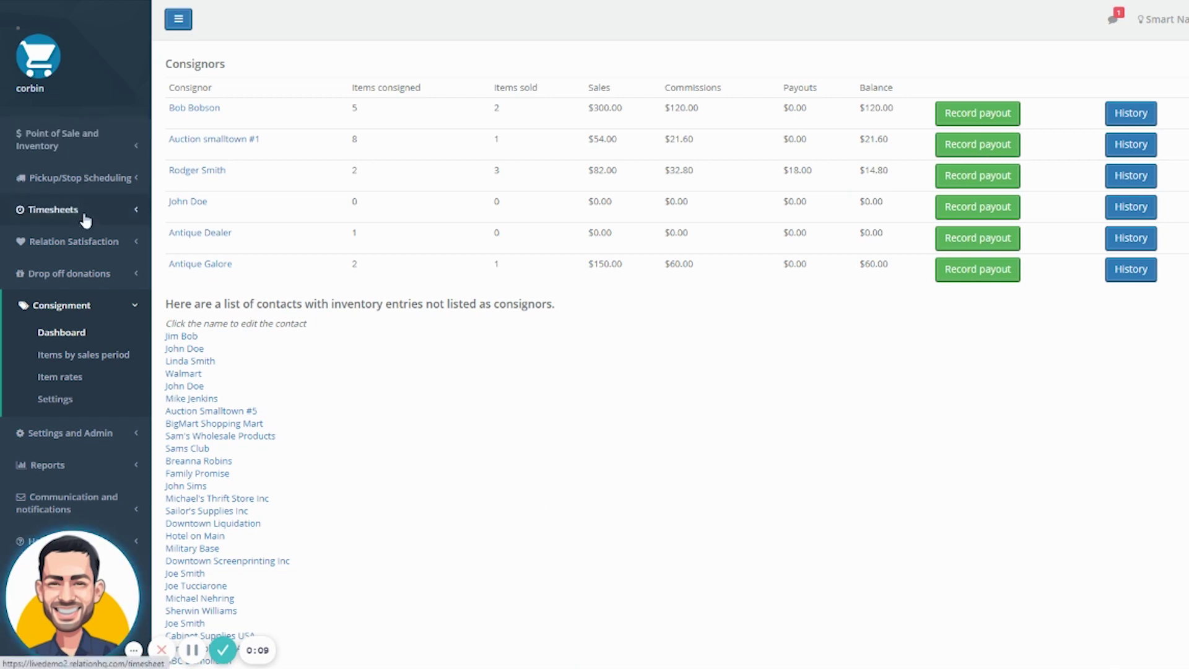
Record a payout of $100.00 for the first consignor on the consignment dashboard, with the note "Check 4564"
{"action": "left_click", "coordinate": [77, 333]}
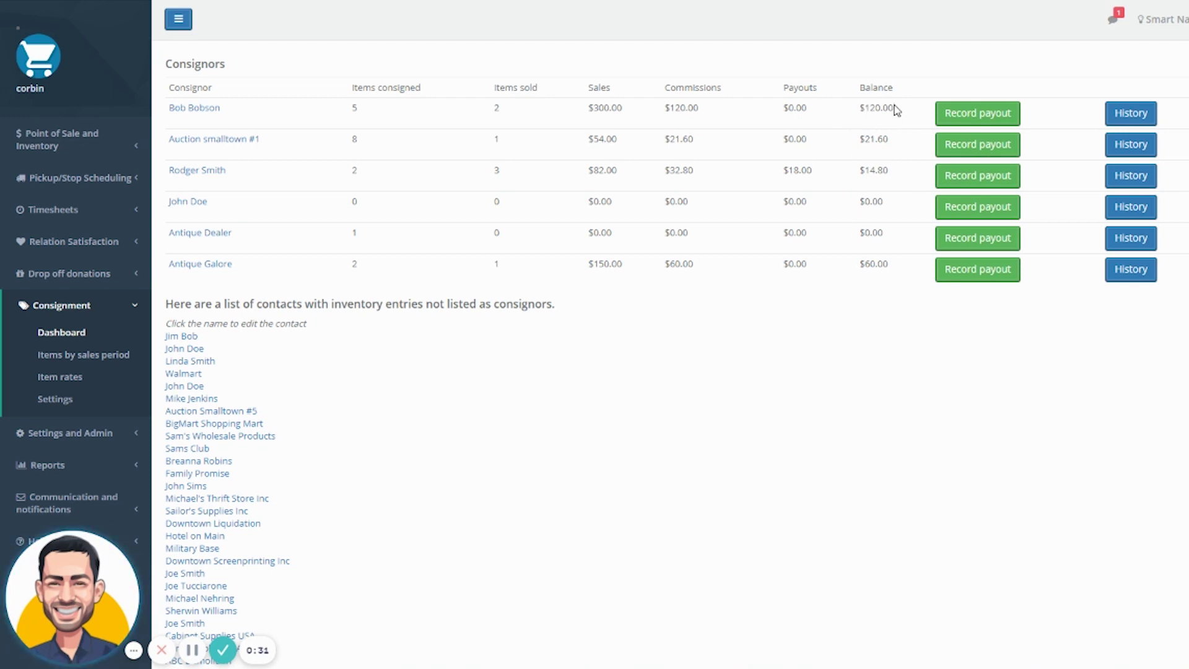
{"action": "left_click", "coordinate": [970, 117]}
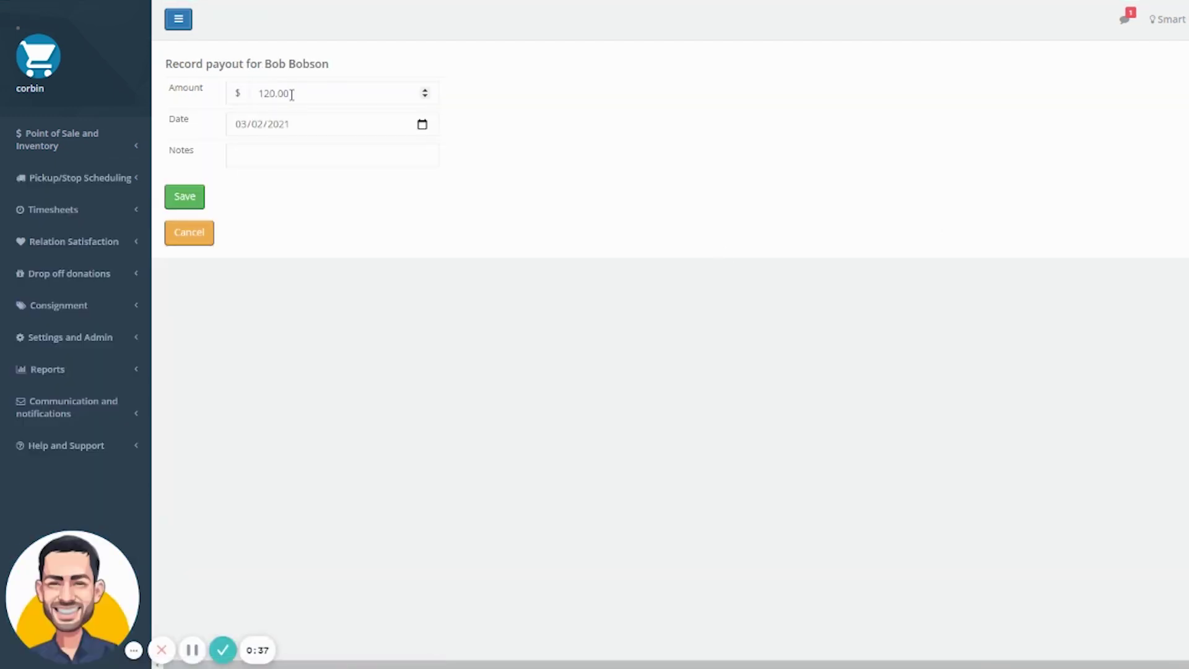
{"action": "left_click_drag", "start_coordinate": [292, 94], "coordinate": [259, 93]}
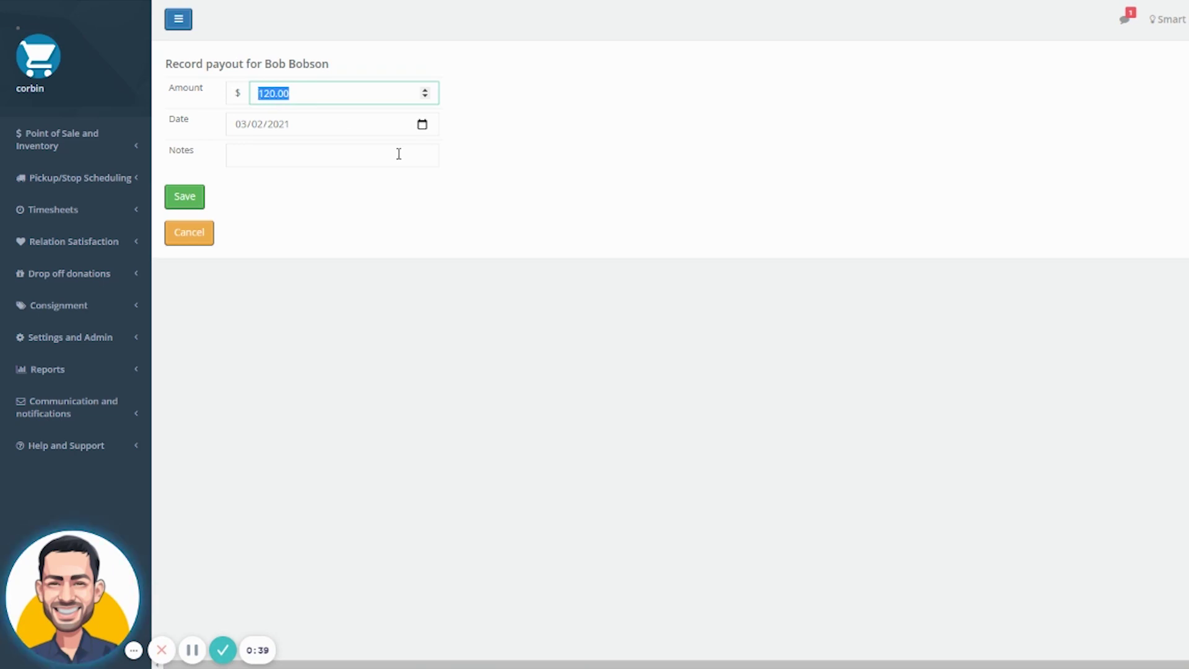
{"action": "left_click", "coordinate": [300, 96]}
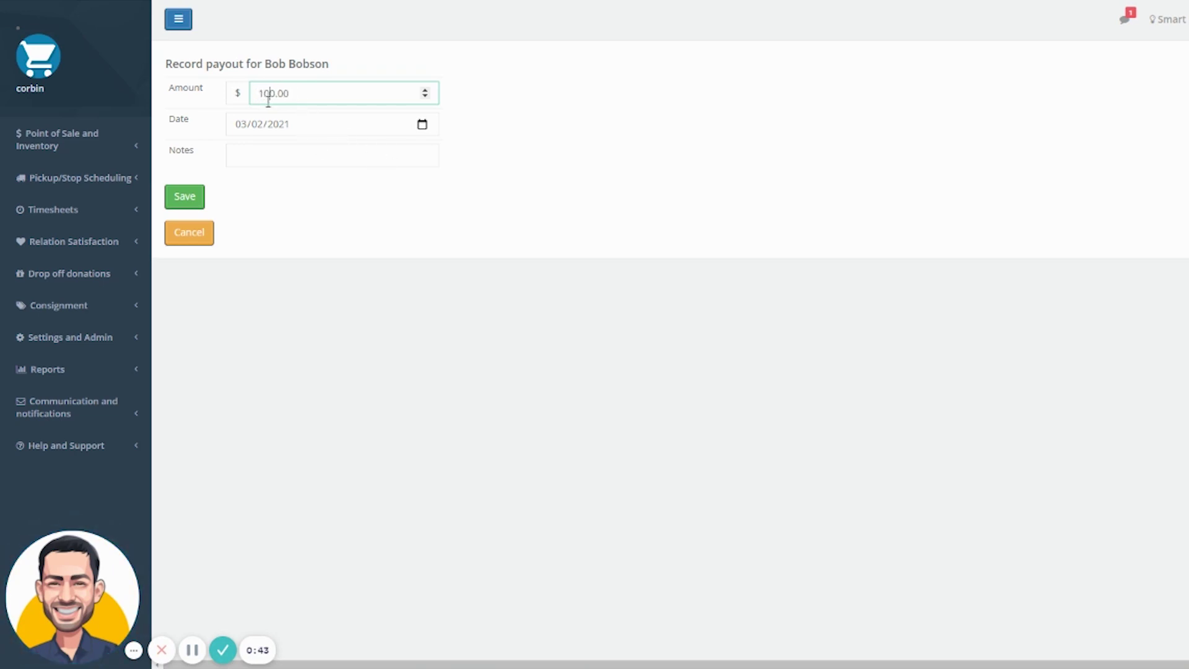
{"action": "left_click", "coordinate": [278, 153]}
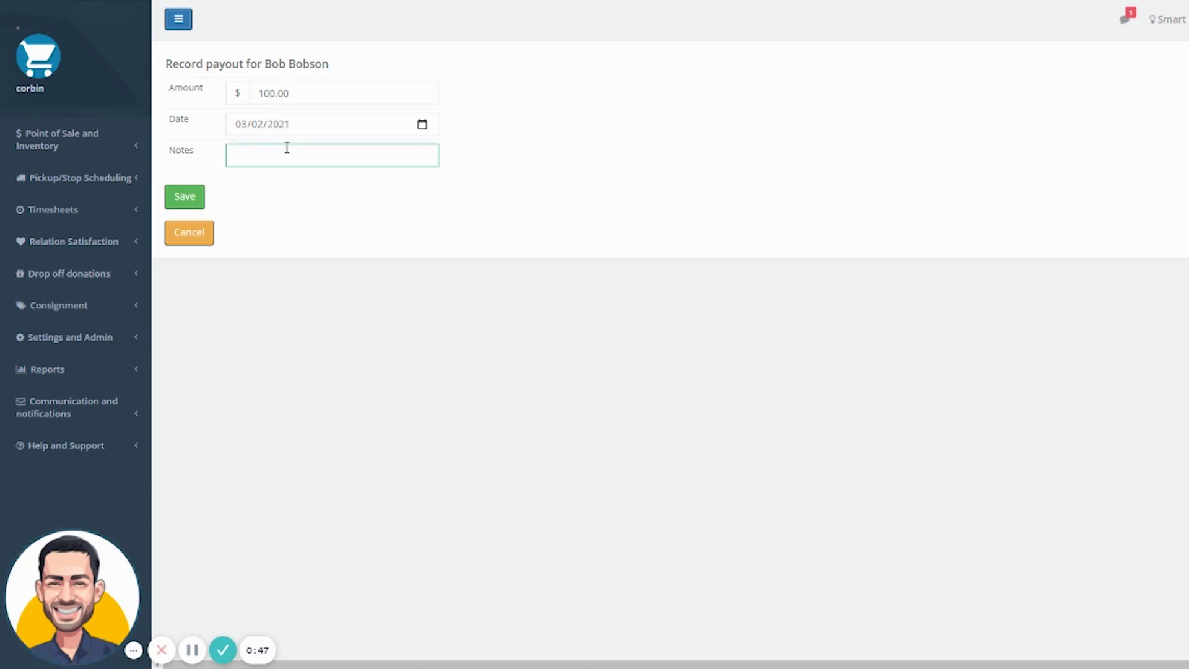
{"action": "type", "text": "Check "}
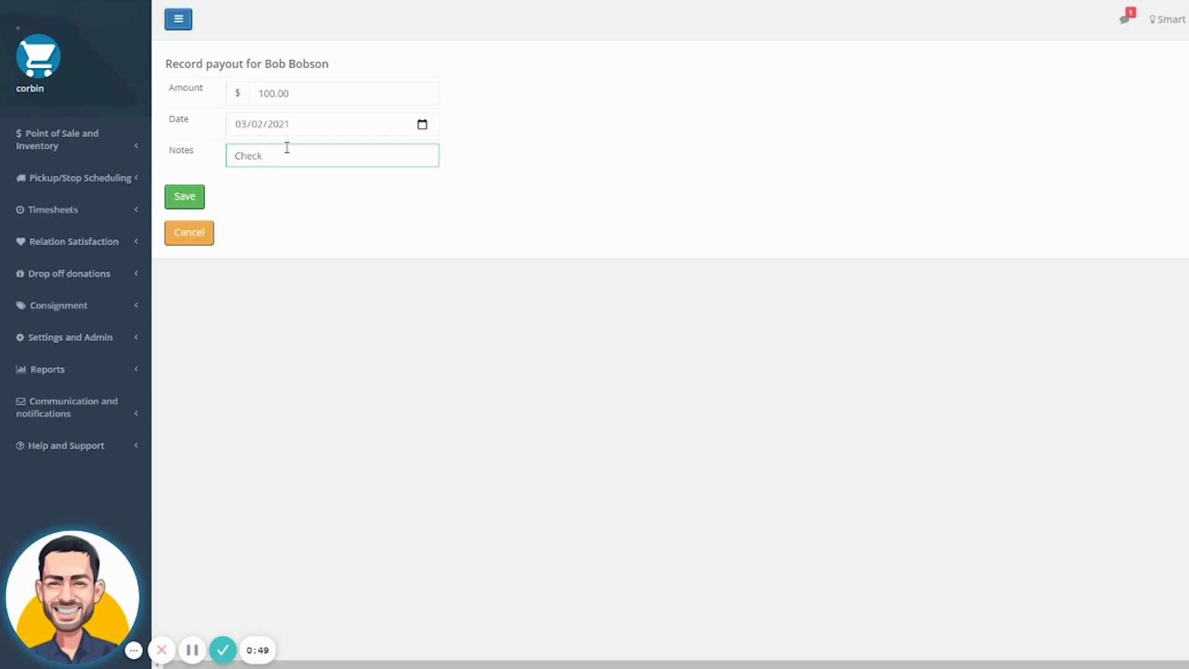
{"action": "type", "text": "4564"}
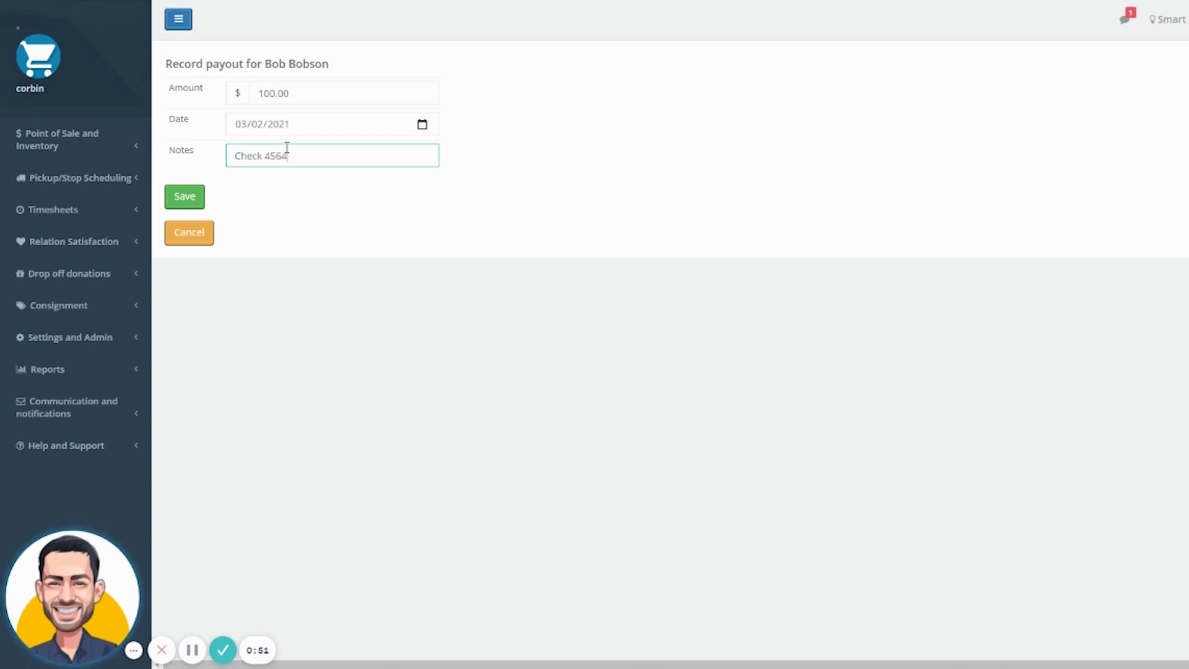
{"action": "left_click", "coordinate": [185, 199]}
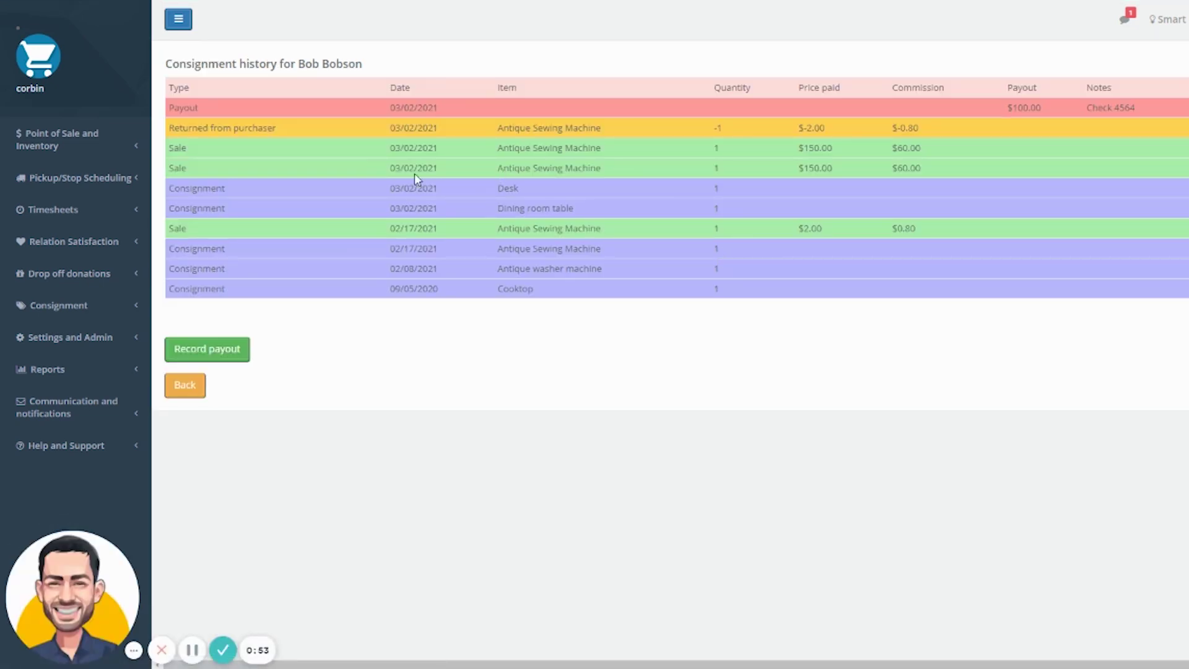
Review the payout entry in the consignor's history and return to the consignment dashboard
{"action": "left_click_drag", "start_coordinate": [298, 64], "coordinate": [393, 64]}
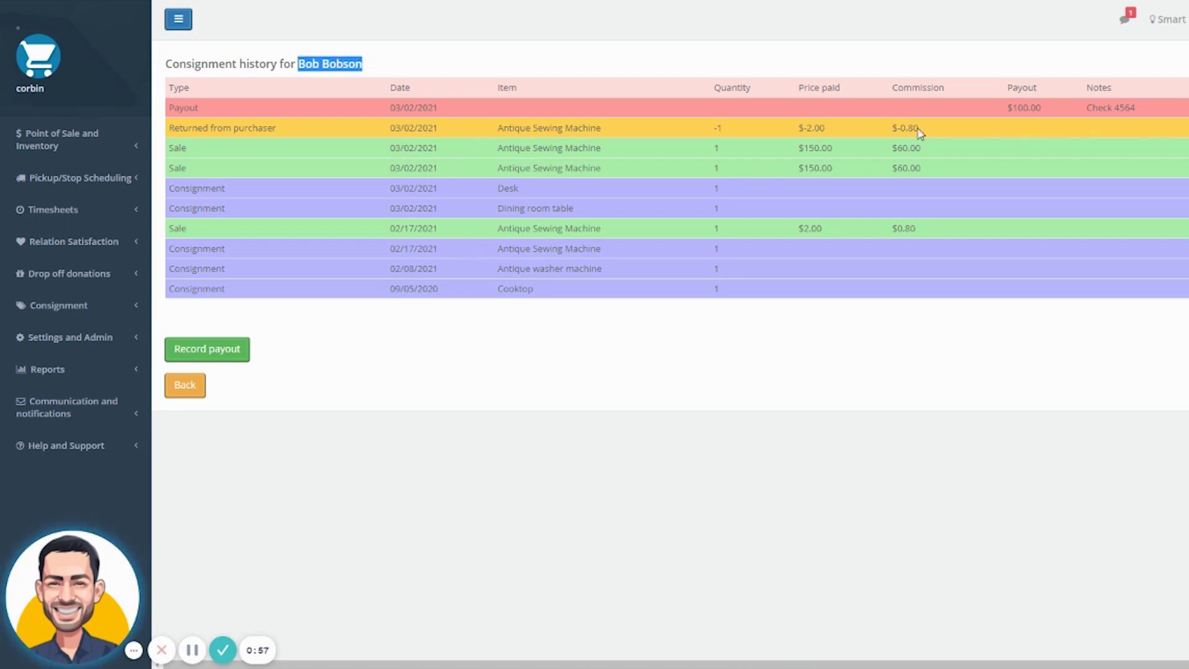
{"action": "left_click_drag", "start_coordinate": [172, 108], "coordinate": [1072, 107]}
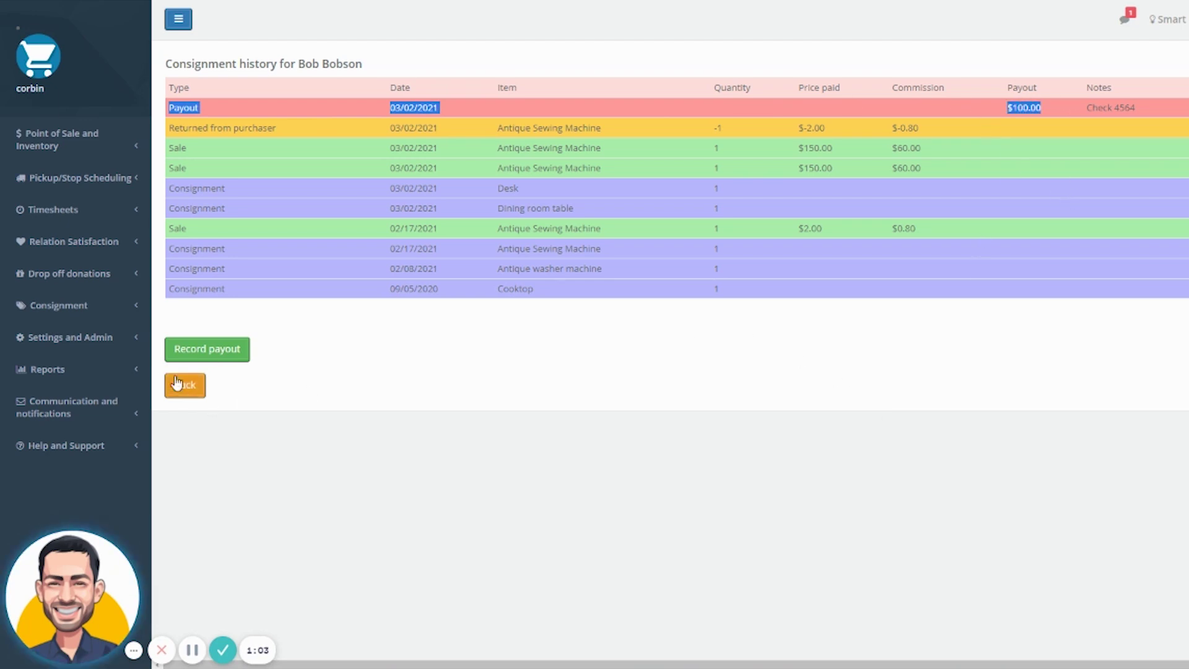
{"action": "left_click", "coordinate": [92, 313]}
{"action": "left_click", "coordinate": [64, 334]}
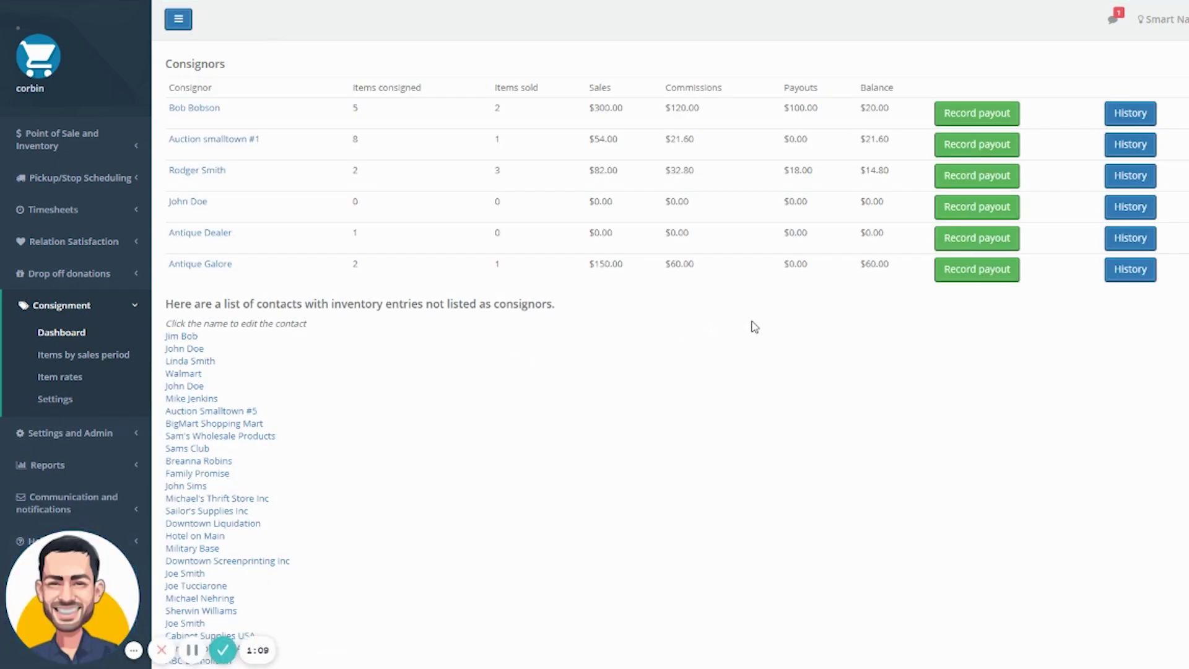
Start adding inventory with the wizard for a one-of-a-kind item
{"action": "left_click", "coordinate": [54, 136]}
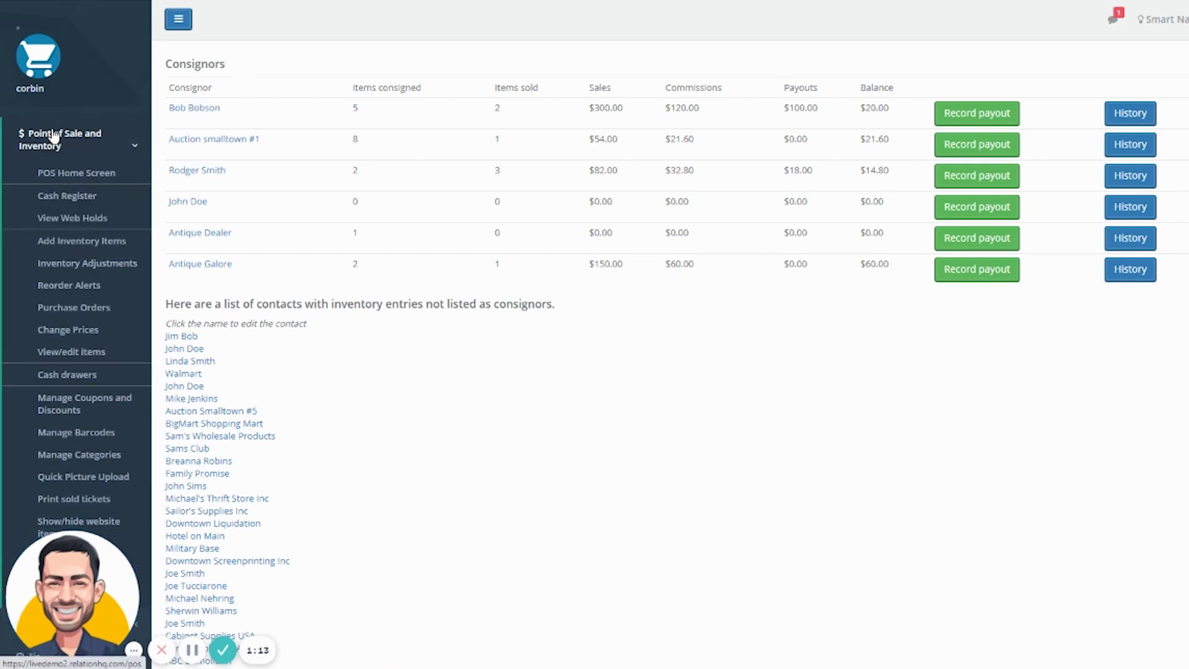
{"action": "left_click", "coordinate": [84, 241]}
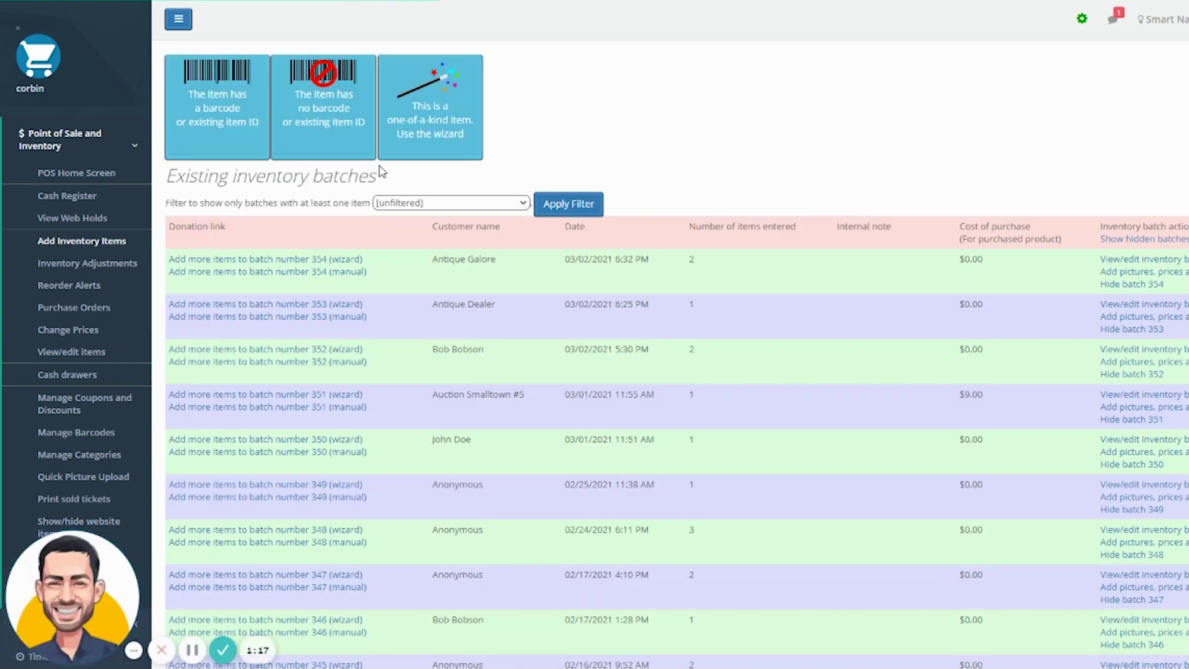
{"action": "left_click", "coordinate": [415, 105]}
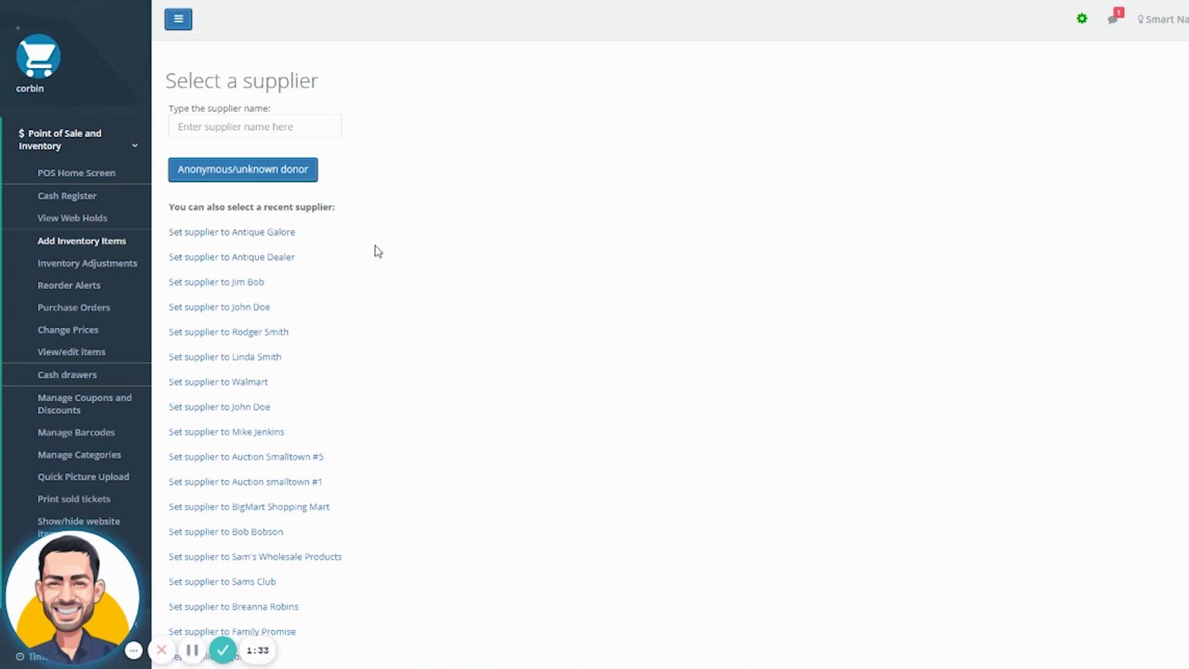
Enter "Steve's Furniture" as the supplier name and begin a new contact for it
{"action": "left_click", "coordinate": [300, 126]}
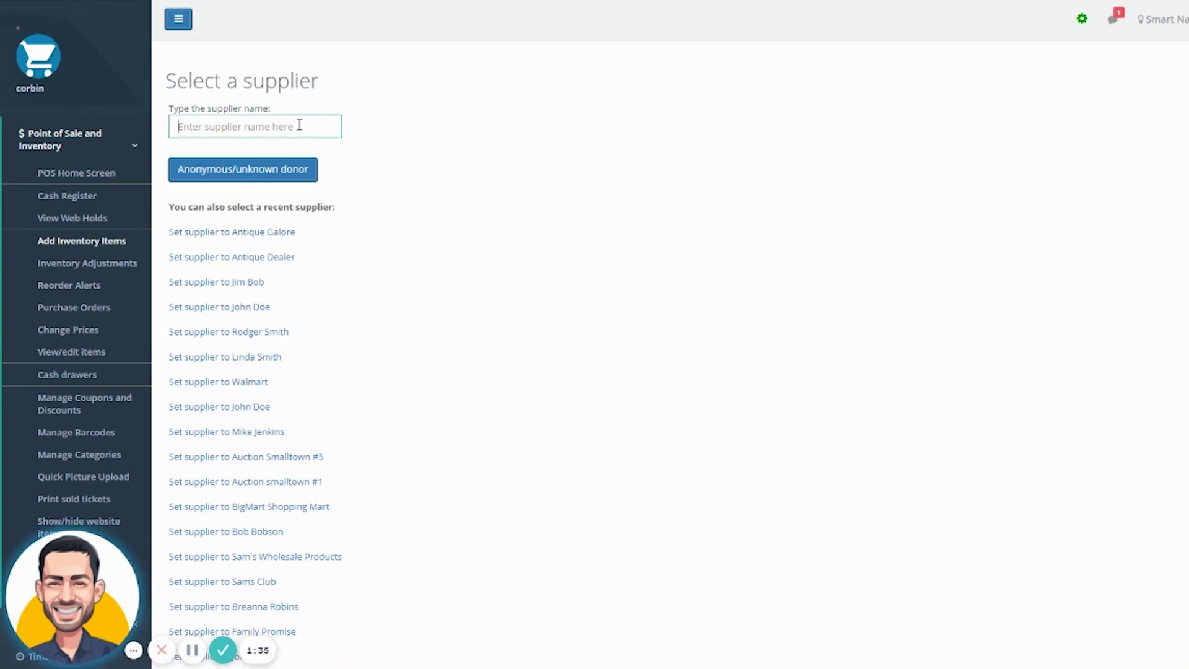
{"action": "type", "text": "S"}
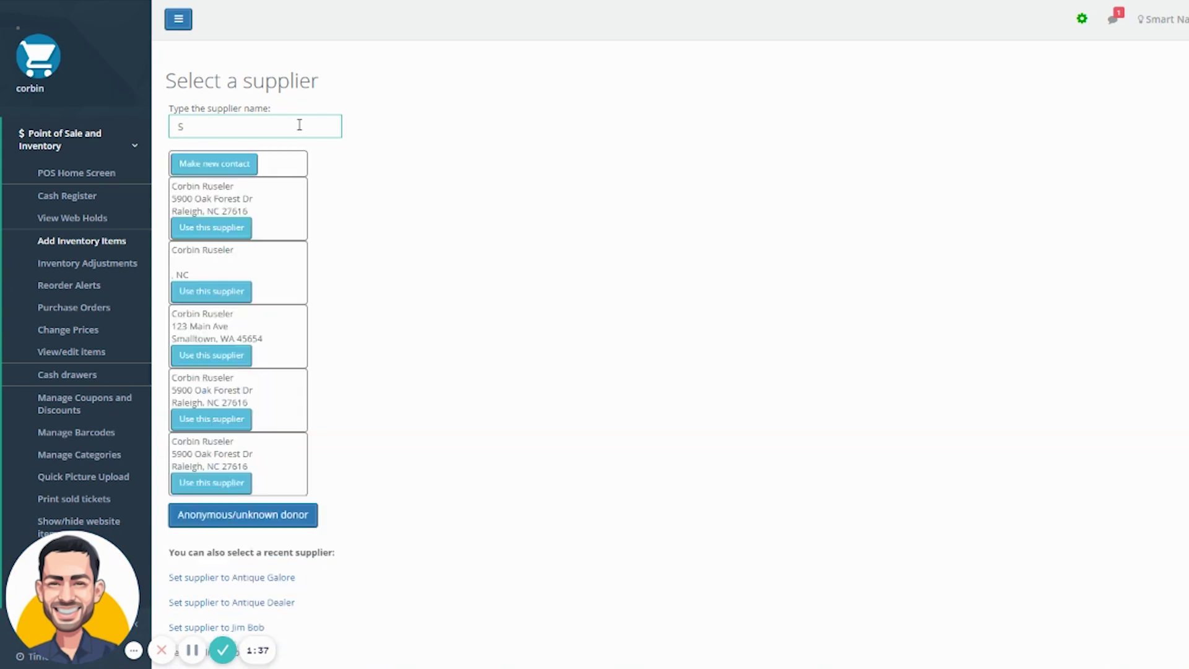
{"action": "type", "text": "teve's "}
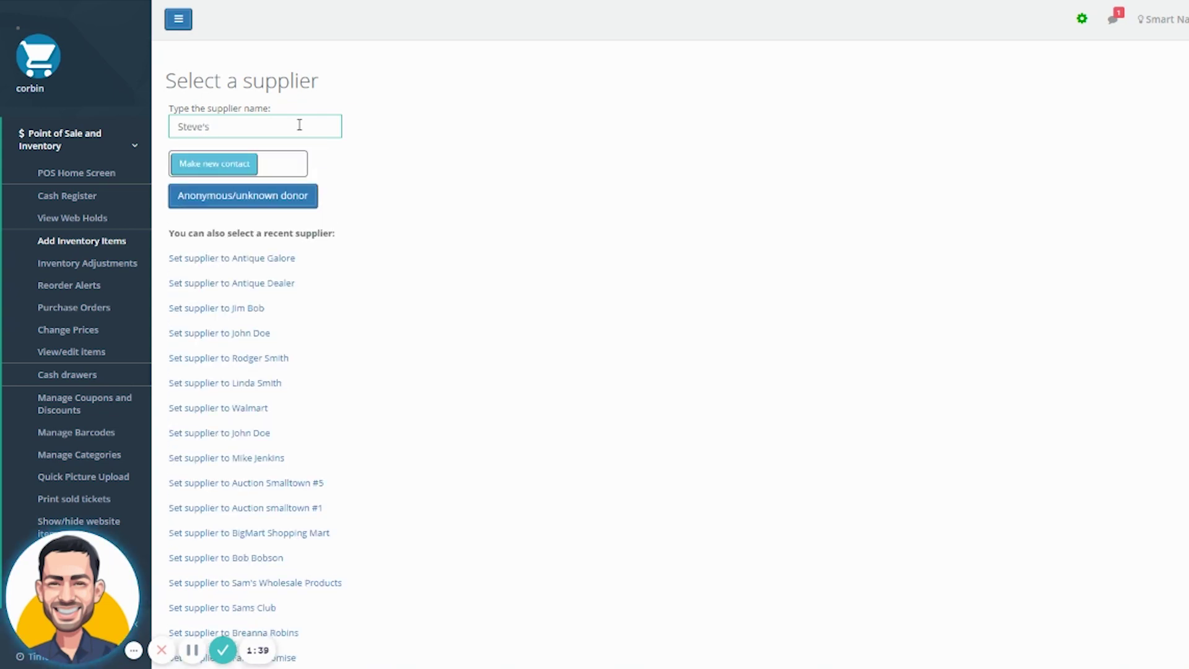
{"action": "type", "text": "Furniture"}
{"action": "left_click", "coordinate": [201, 170]}
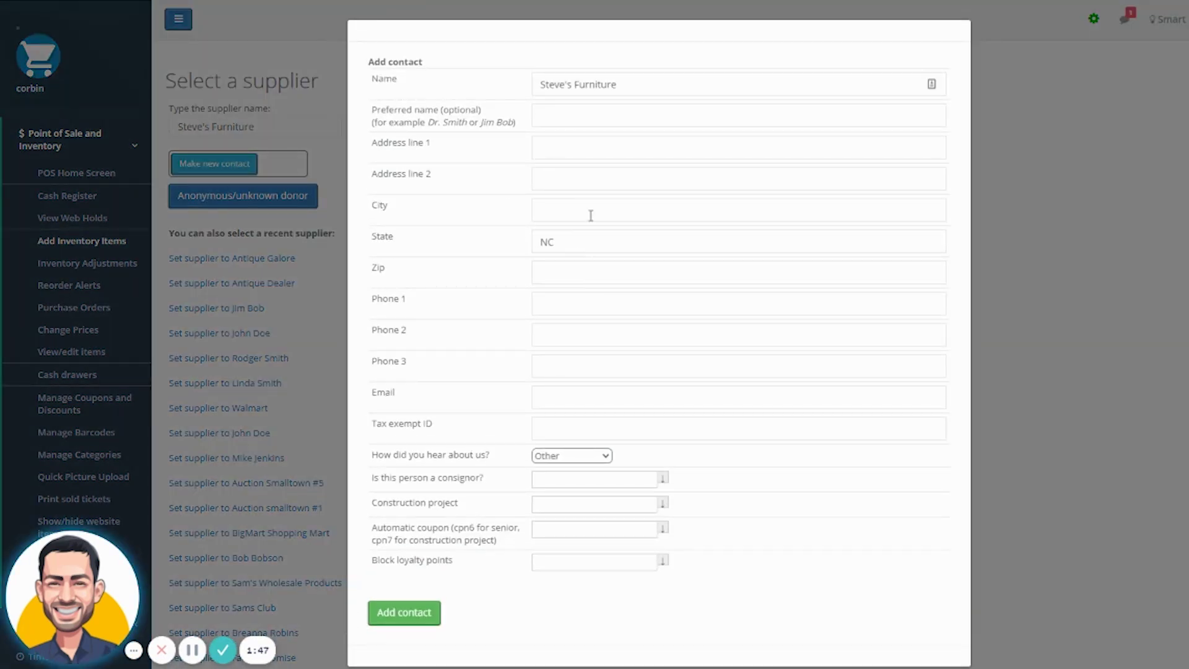
Fill in the contact's first phone number and enter Yes for whether this person is a consignor
{"action": "scroll", "coordinate": [591, 275], "scroll_direction": "down", "scroll_amount": 1}
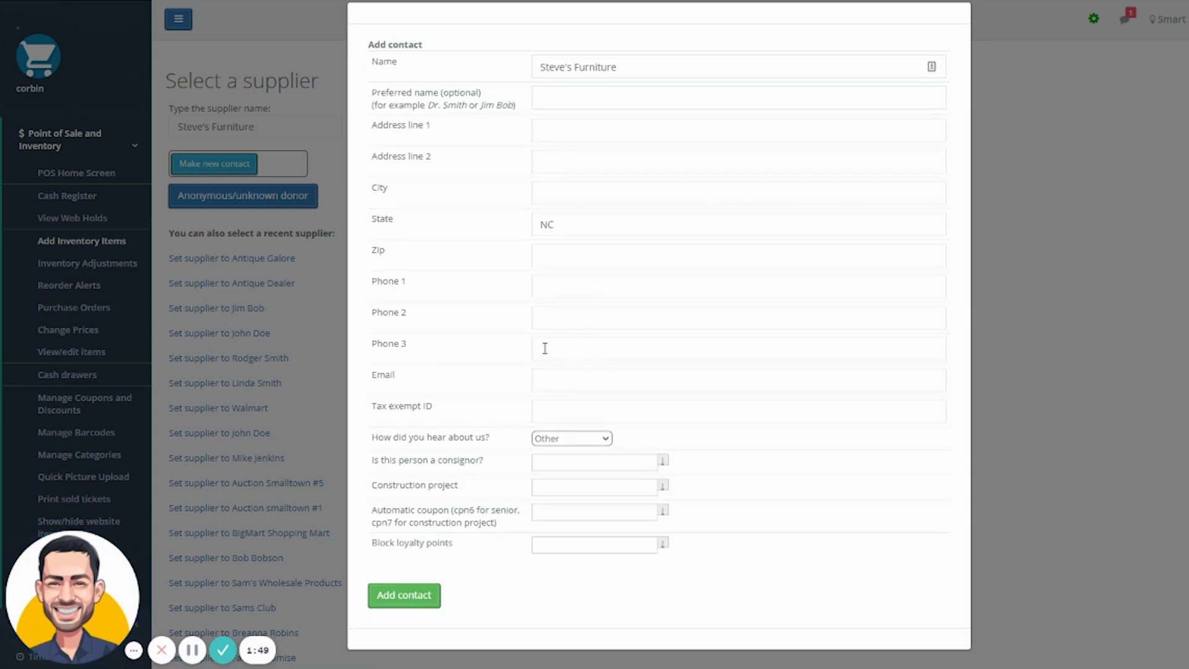
{"action": "left_click", "coordinate": [553, 286]}
{"action": "type", "text": "11"}
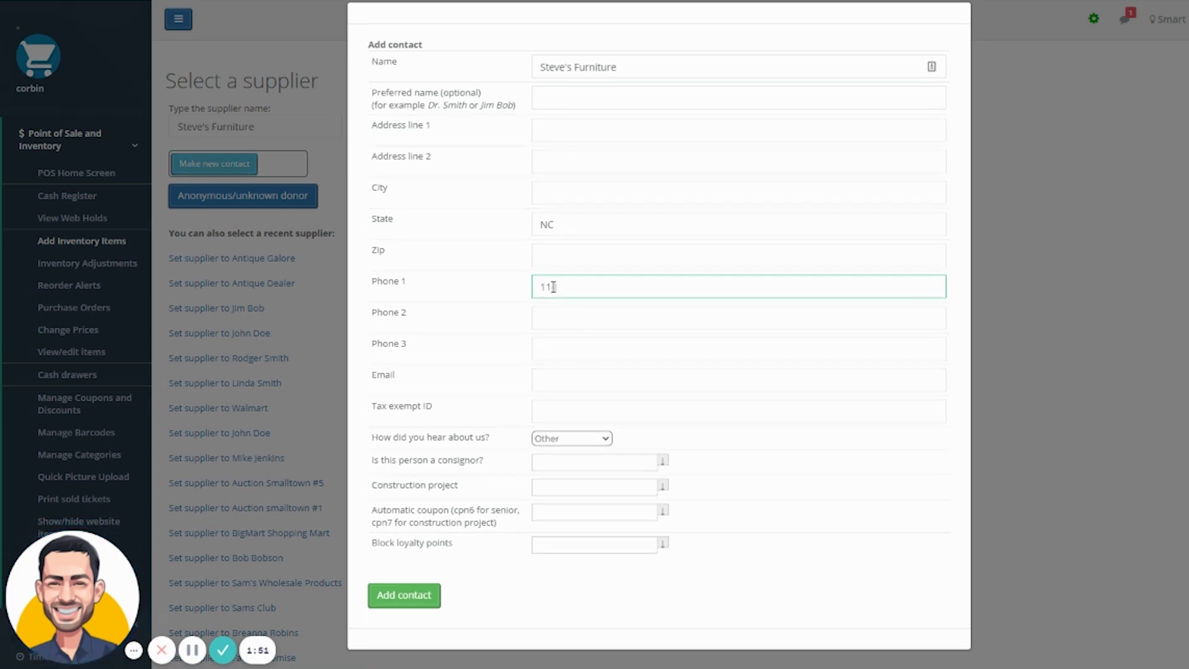
{"action": "type", "text": "--2222-1111"}
{"action": "left_click_drag", "start_coordinate": [372, 461], "coordinate": [509, 464]}
{"action": "left_click", "coordinate": [566, 461]}
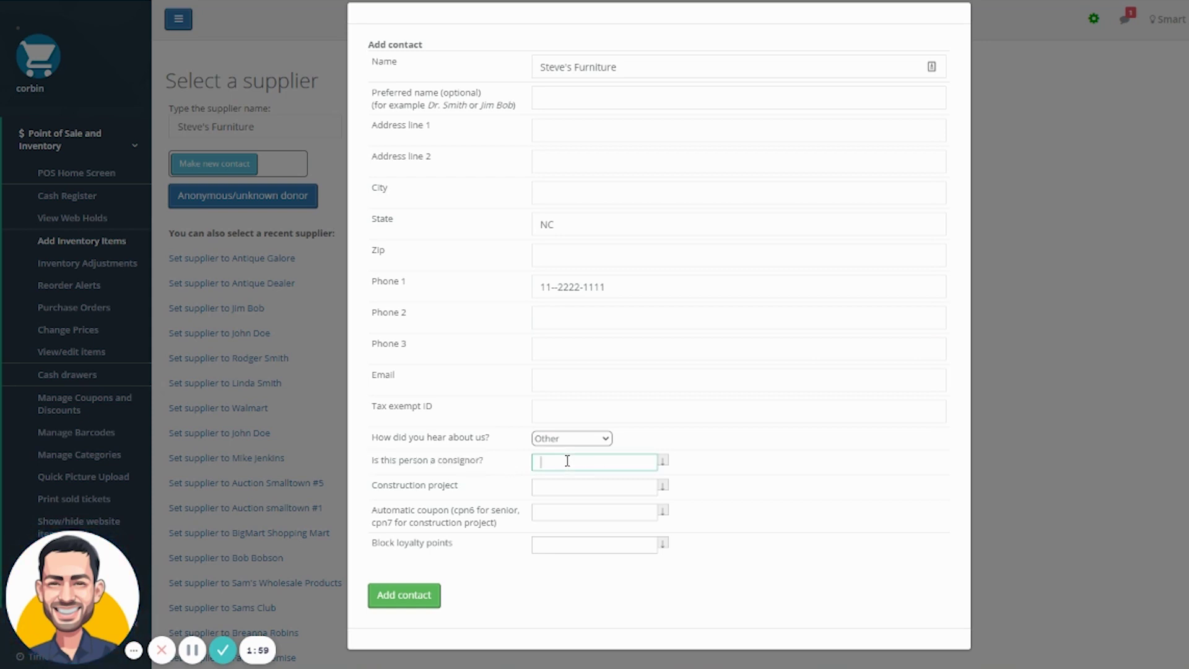
{"action": "type", "text": "Yes"}
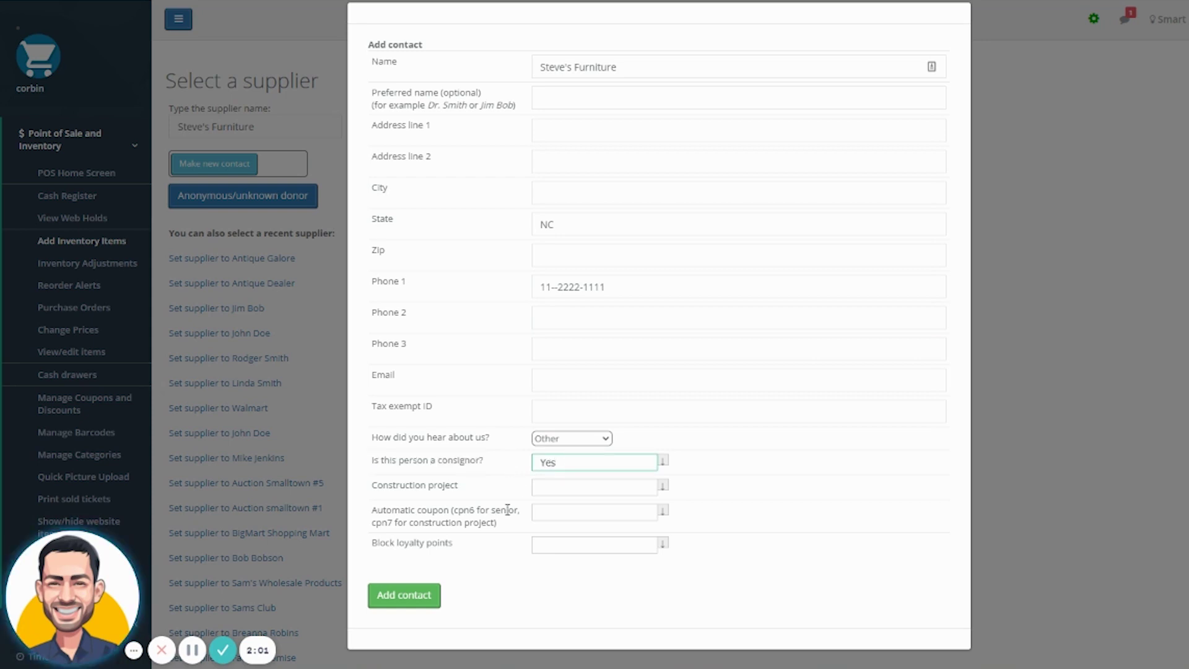
Add the supplier contact, declining to go back and complete the blank fields
{"action": "left_click", "coordinate": [406, 595]}
{"action": "left_click", "coordinate": [785, 78]}
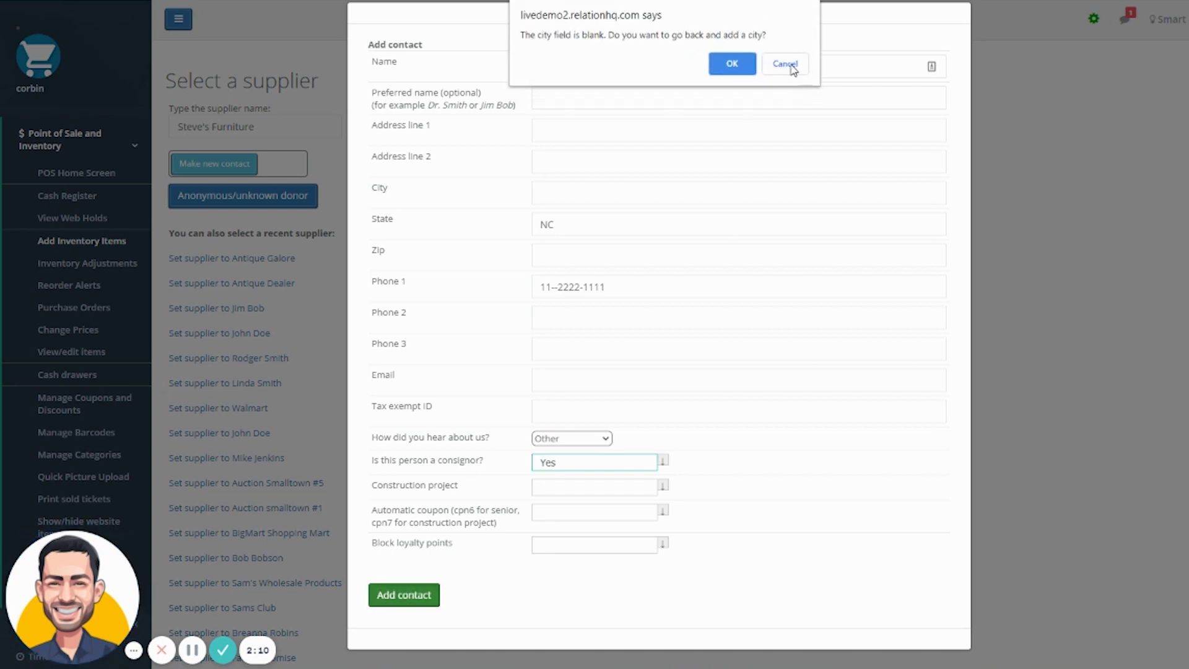
{"action": "left_click", "coordinate": [785, 78]}
{"action": "left_click", "coordinate": [785, 78]}
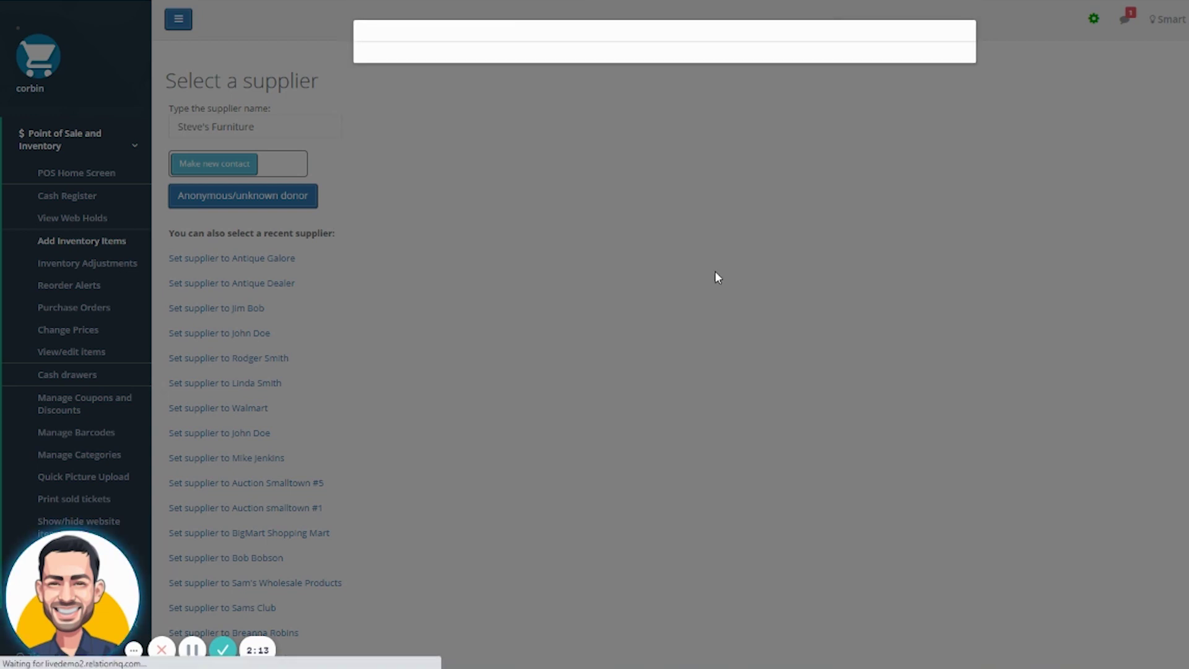
Choose Dining room table from the Furniture category and price the item at $150
{"action": "scroll", "coordinate": [443, 226], "scroll_direction": "down", "scroll_amount": 2}
{"action": "scroll", "coordinate": [446, 228], "scroll_direction": "down", "scroll_amount": 1}
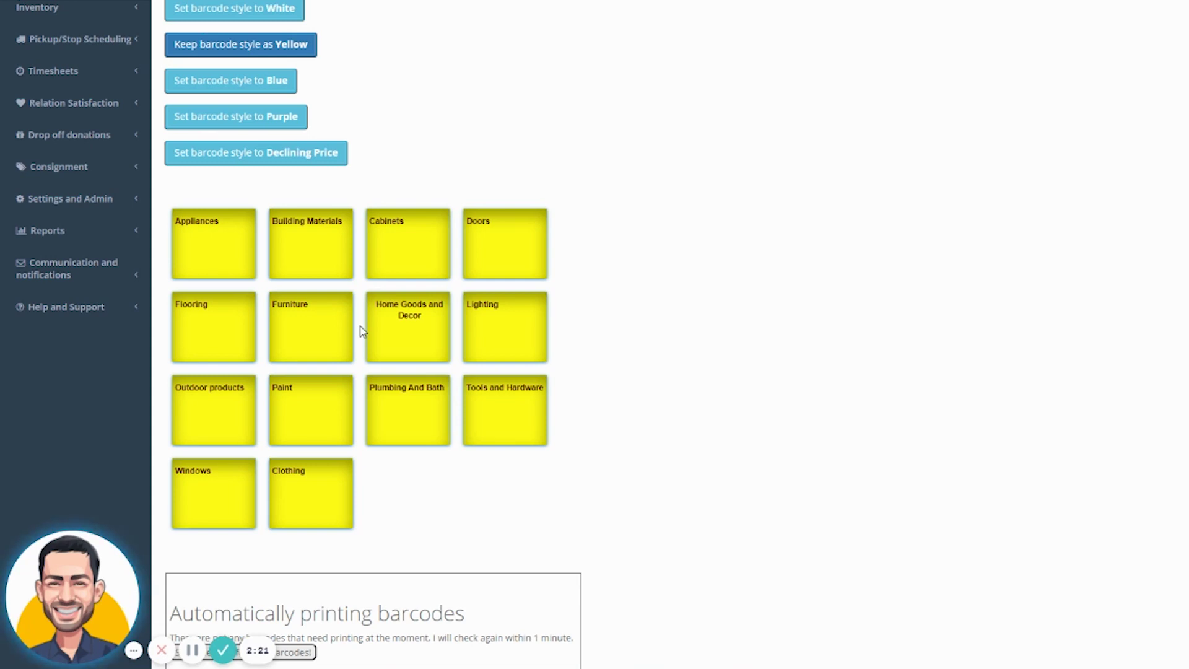
{"action": "left_click", "coordinate": [327, 328]}
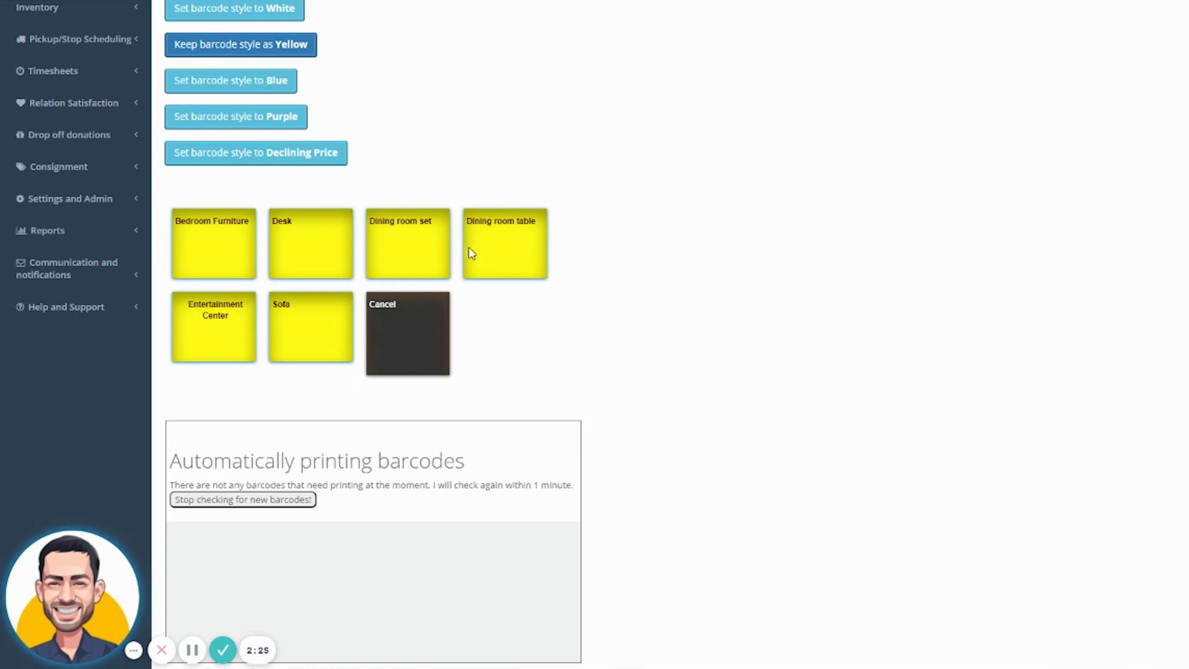
{"action": "left_click", "coordinate": [499, 239]}
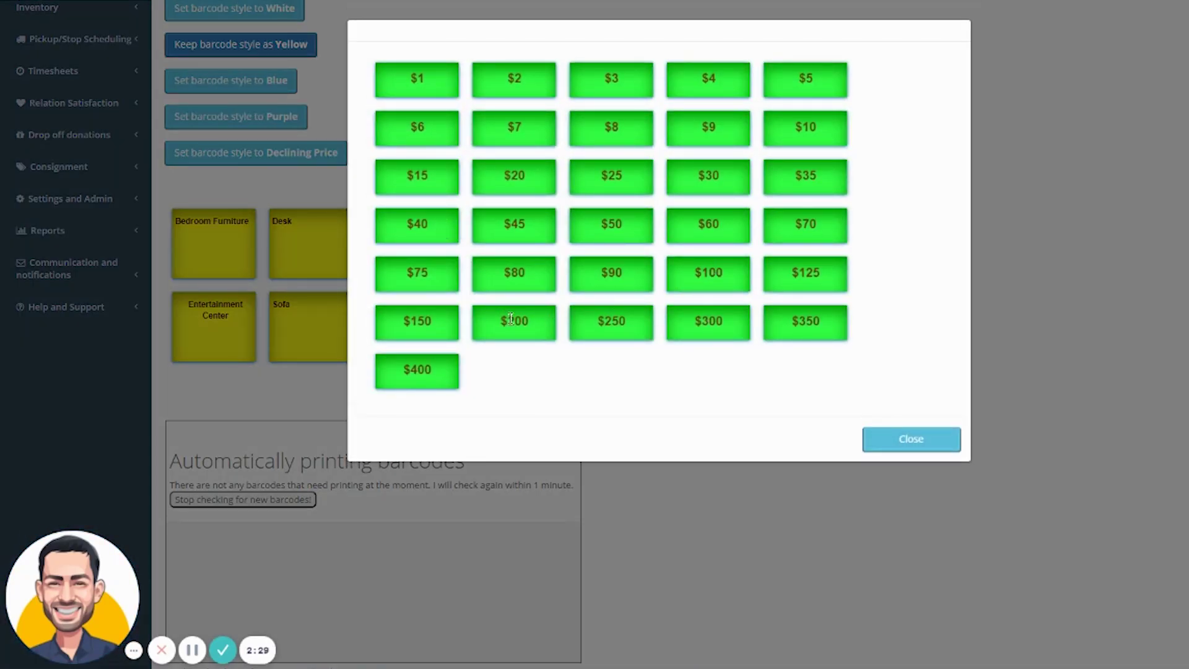
{"action": "left_click", "coordinate": [430, 323]}
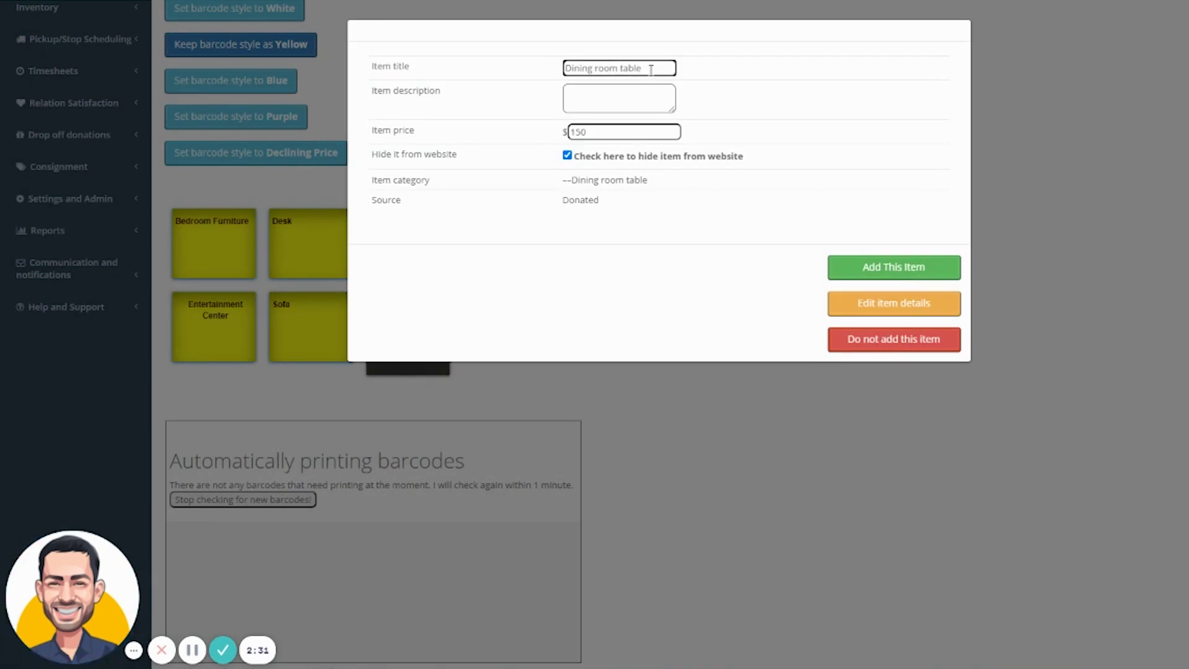
Title the item "Oak dining room table" and add it to the inventory, dismissing the printer alert
{"action": "left_click_drag", "start_coordinate": [647, 68], "coordinate": [563, 69]}
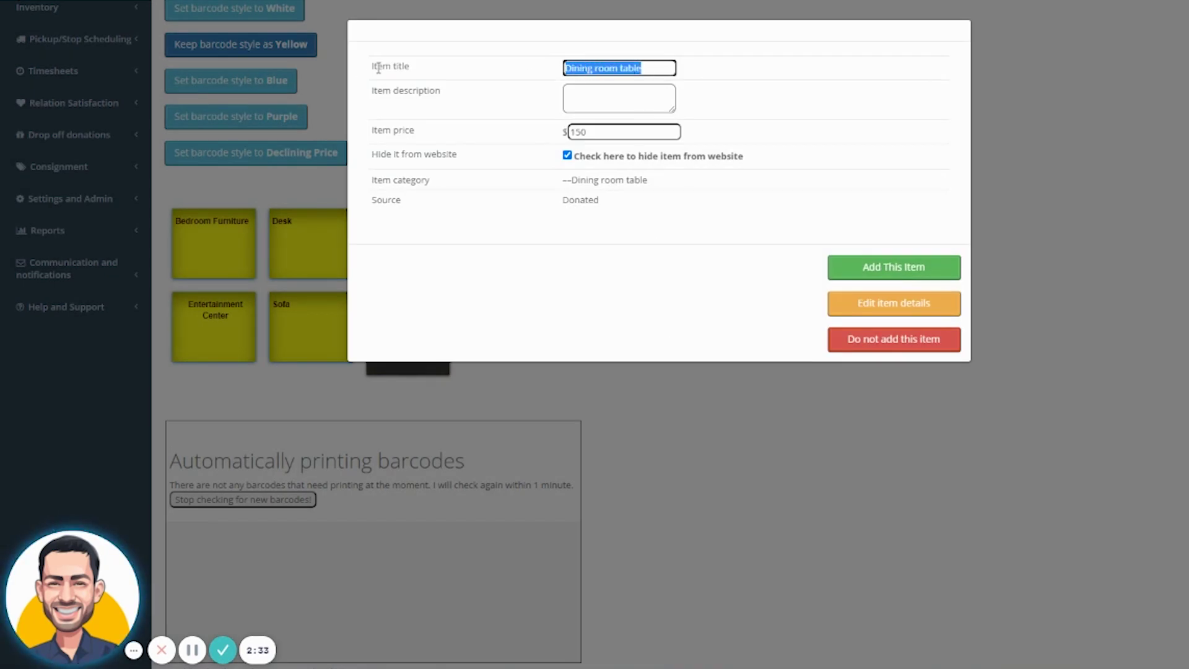
{"action": "left_click", "coordinate": [663, 67]}
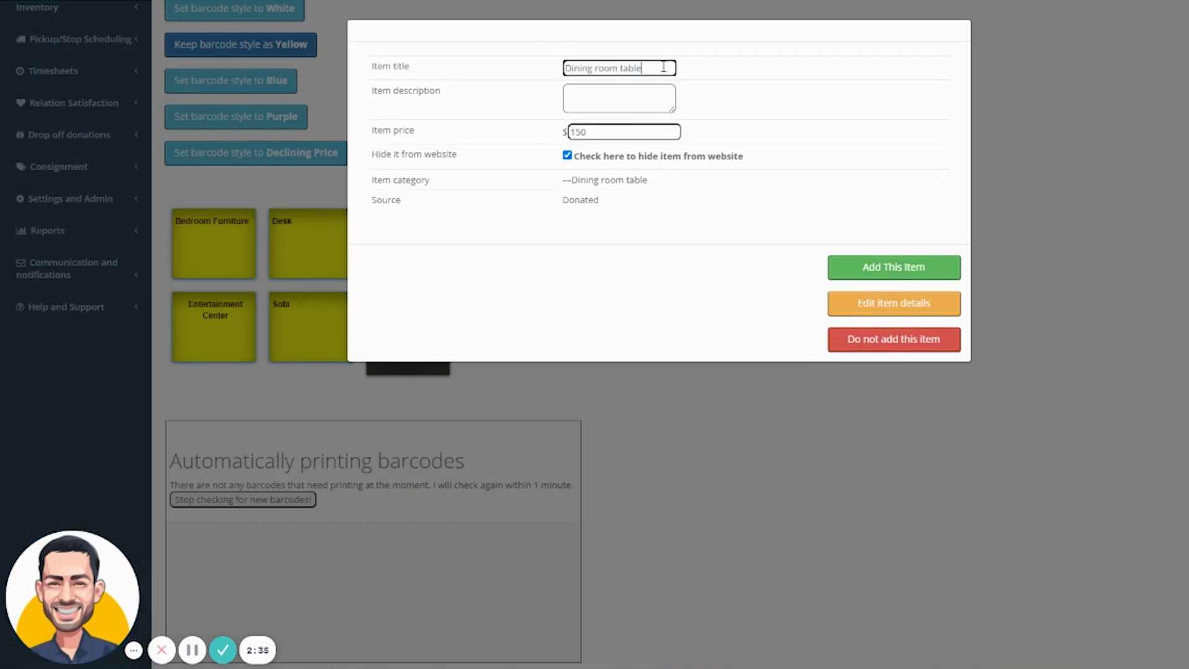
{"action": "left_click_drag", "start_coordinate": [663, 66], "coordinate": [552, 74]}
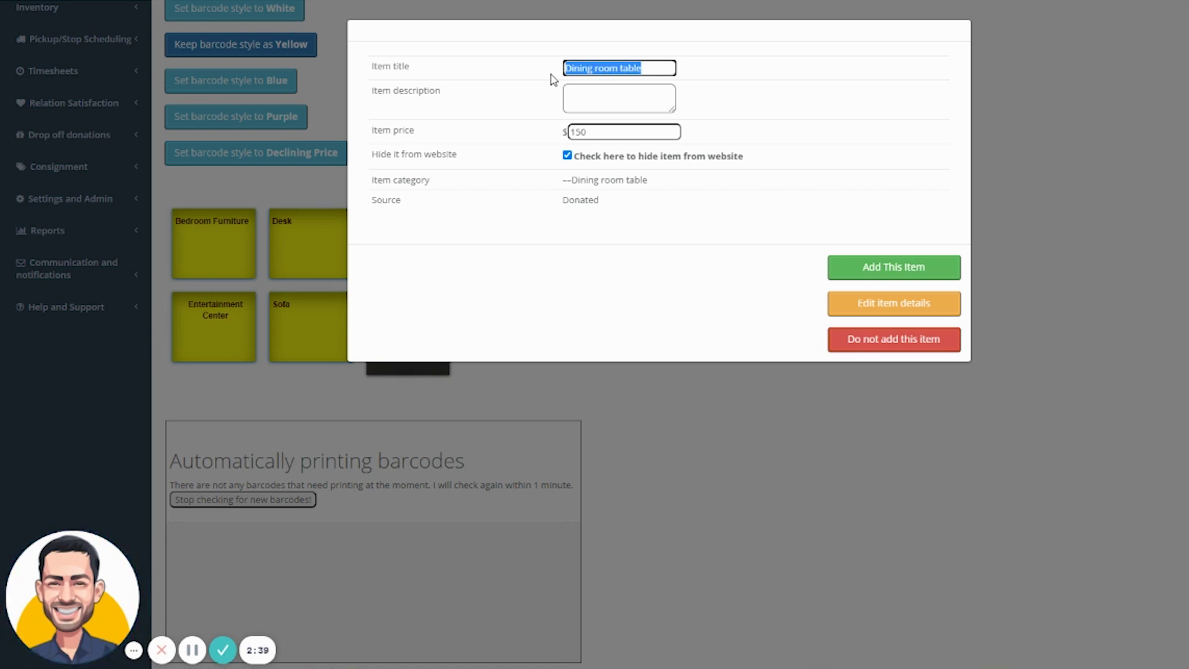
{"action": "type", "text": "Oak "}
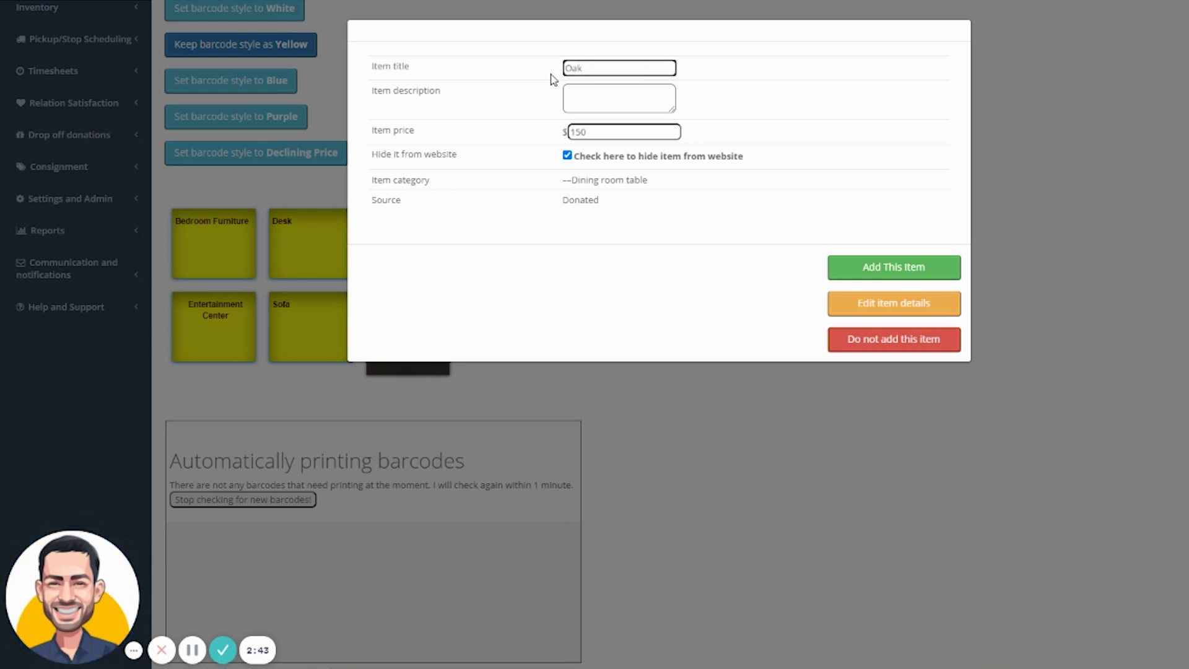
{"action": "type", "text": "dining room table"}
{"action": "left_click", "coordinate": [889, 268]}
{"action": "scroll", "coordinate": [758, 268], "scroll_direction": "down", "scroll_amount": 2}
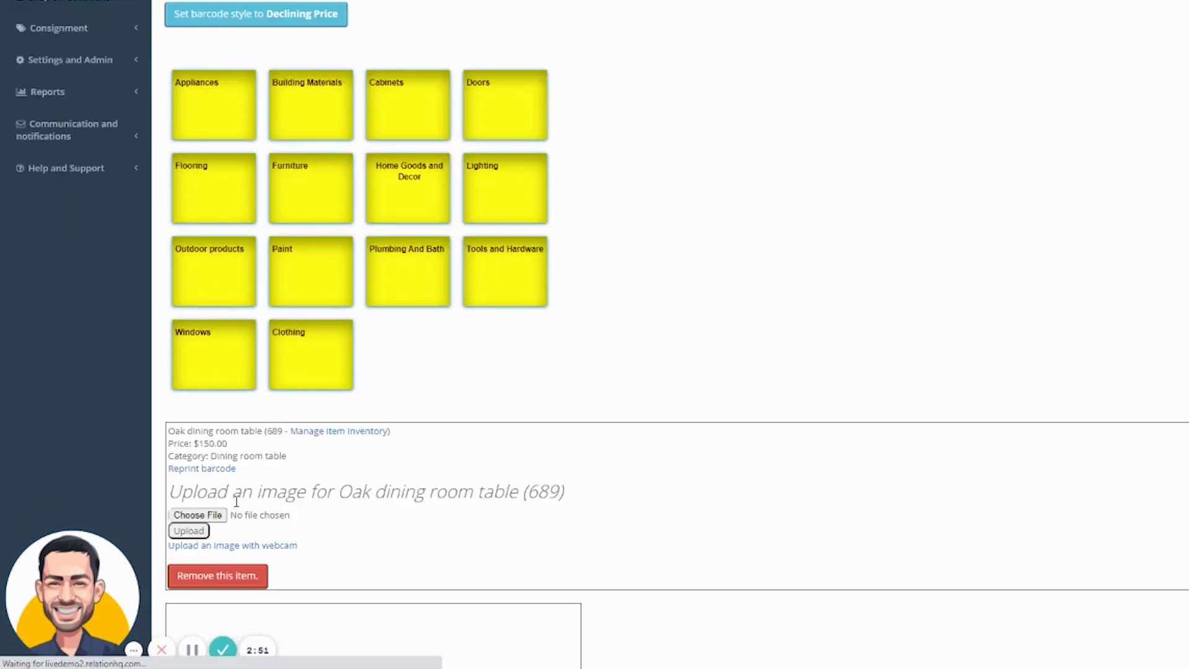
{"action": "scroll", "coordinate": [574, 447], "scroll_direction": "up", "scroll_amount": 2}
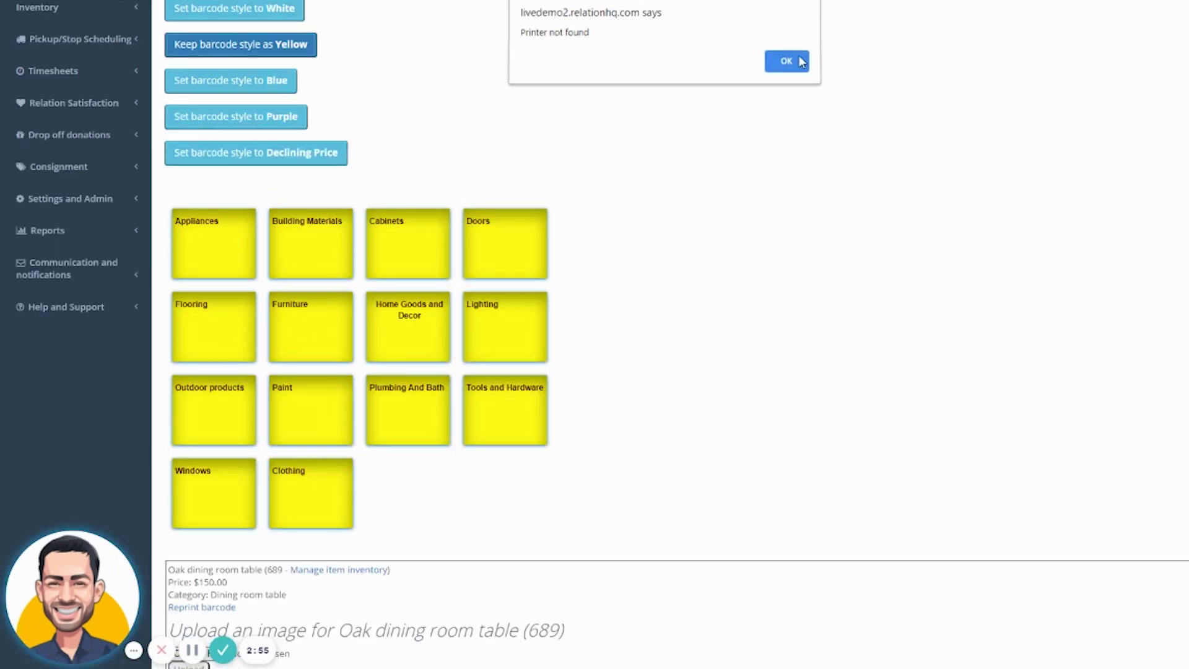
{"action": "left_click", "coordinate": [787, 61]}
{"action": "scroll", "coordinate": [456, 245], "scroll_direction": "down", "scroll_amount": 1}
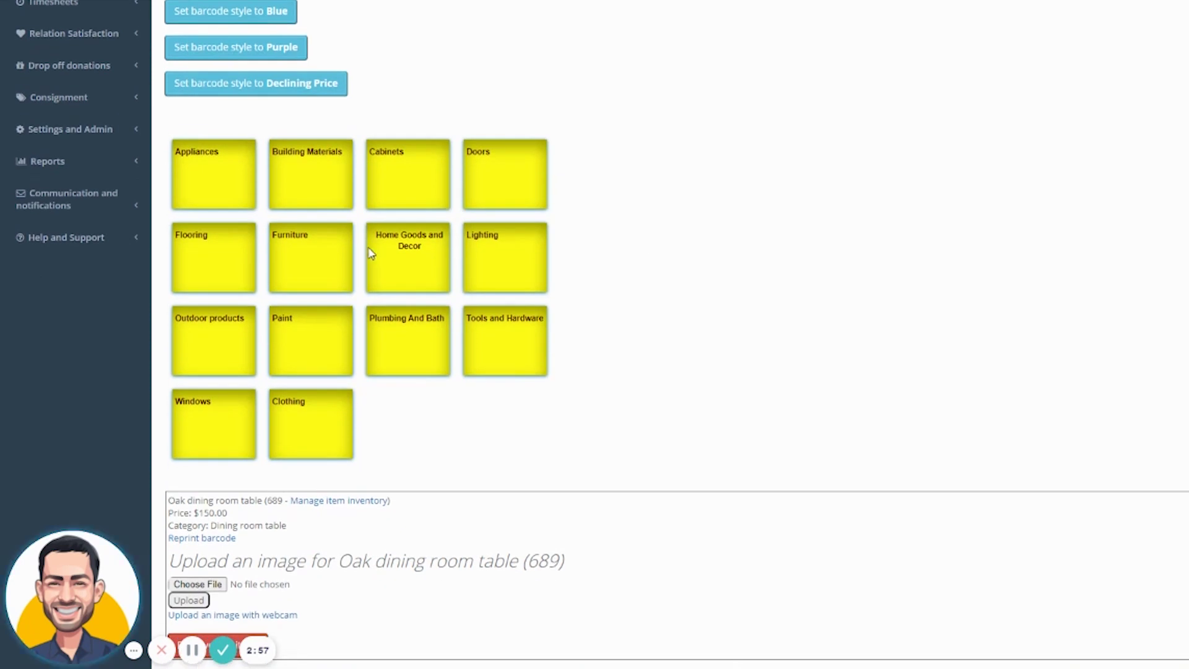
Add a Home Goods and Decor item priced at $25 with the title "Painting - cowboy" to the inventory
{"action": "left_click", "coordinate": [423, 252]}
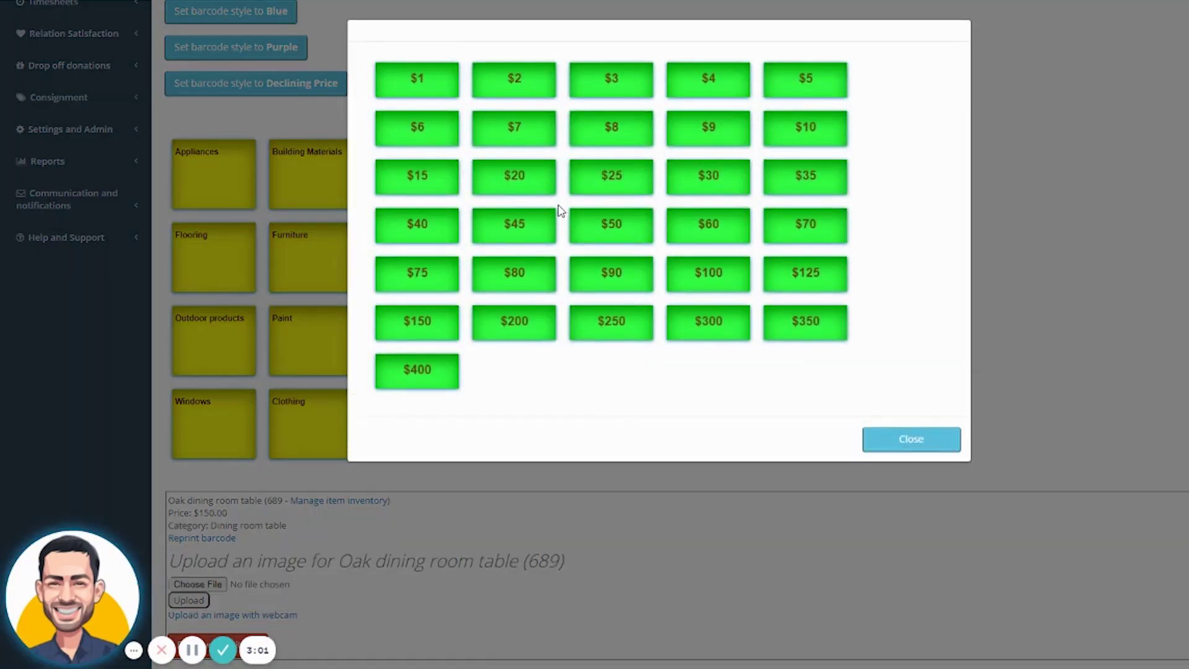
{"action": "left_click", "coordinate": [576, 164]}
{"action": "left_click", "coordinate": [599, 93]}
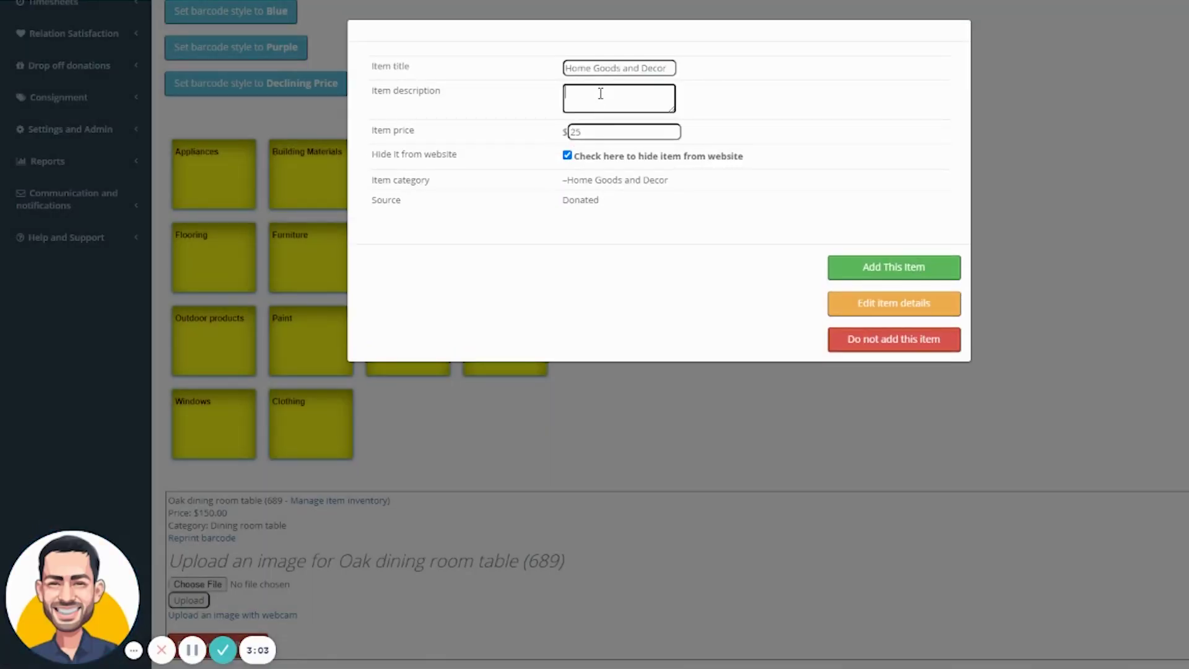
{"action": "left_click_drag", "start_coordinate": [672, 70], "coordinate": [511, 71]}
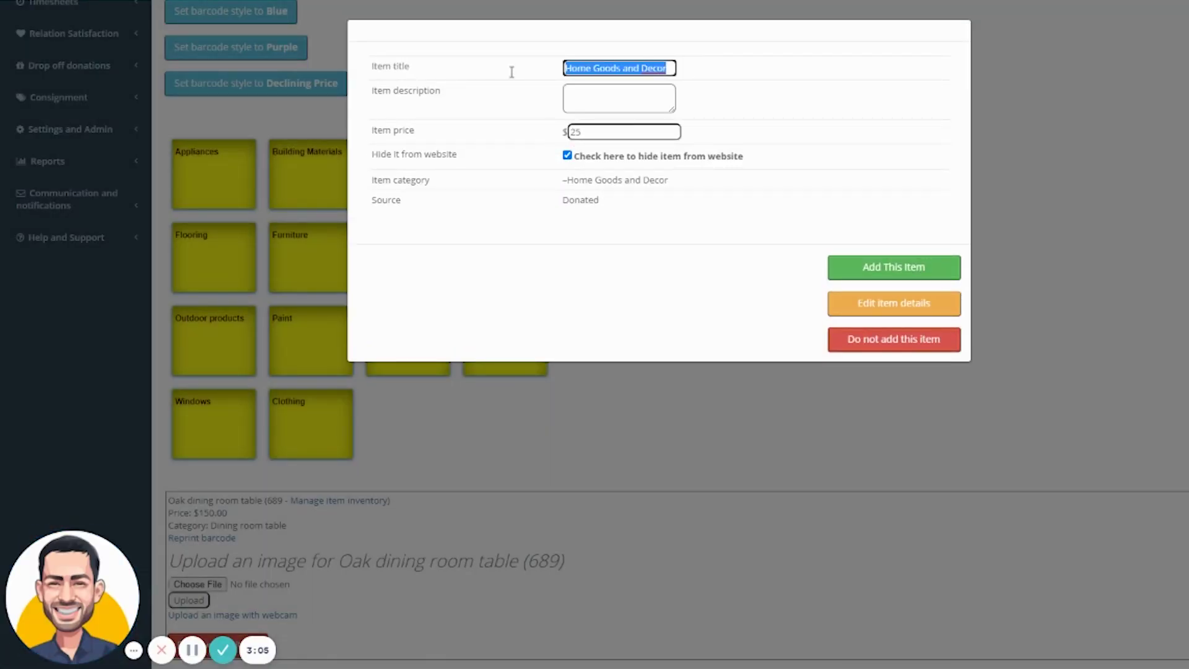
{"action": "type", "text": "Painting"}
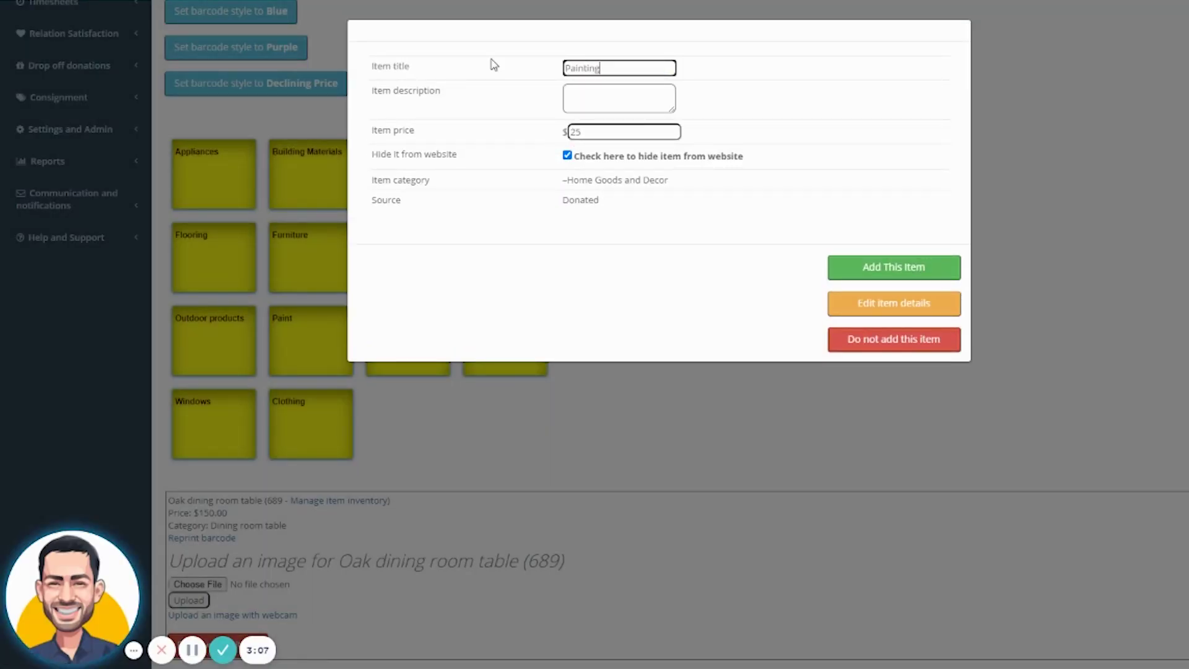
{"action": "type", "text": " - cowboy"}
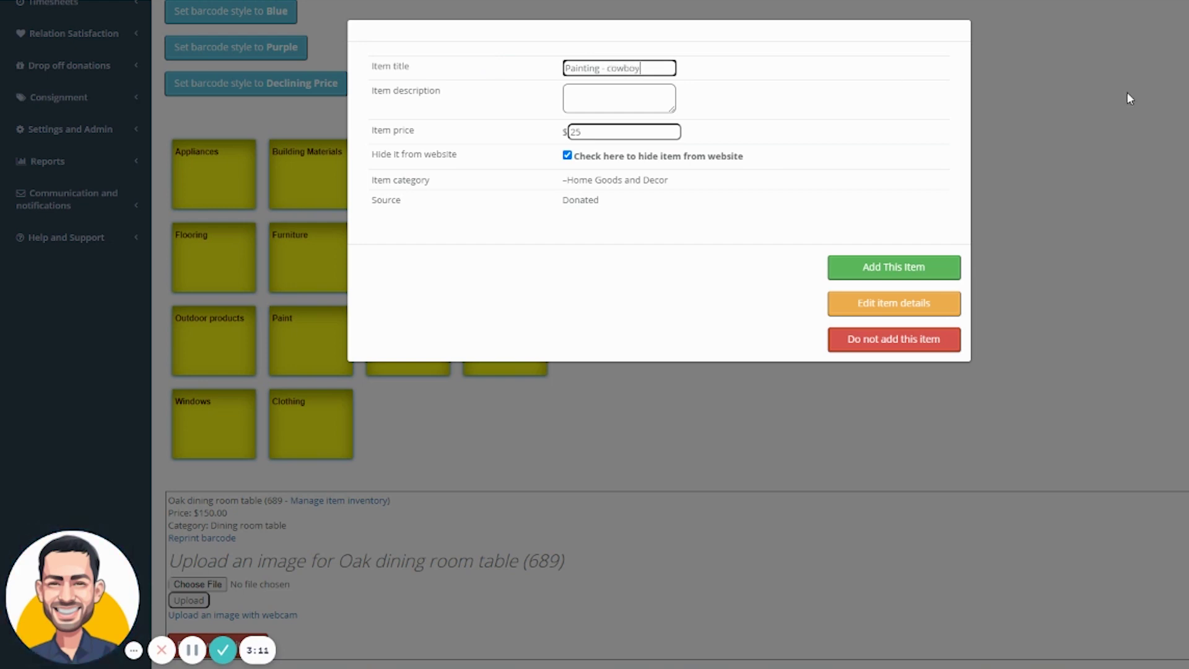
{"action": "left_click", "coordinate": [898, 266]}
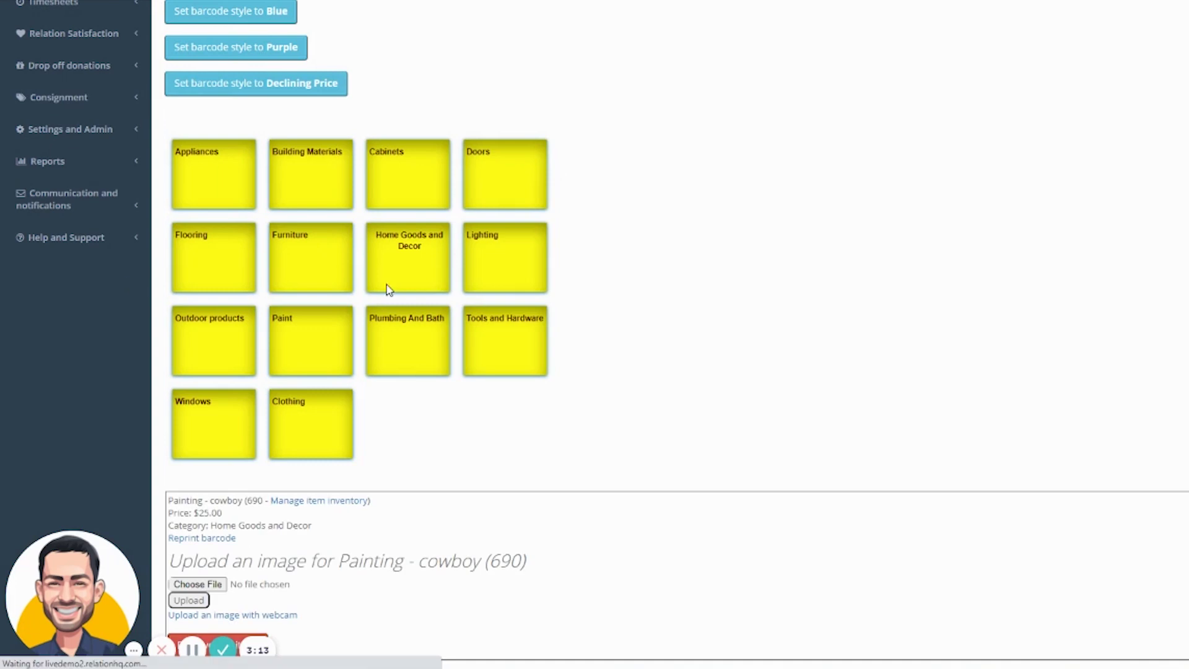
Choose Entertainment Center from the Furniture category, dismissing the printer alert, and price the item at $250
{"action": "left_click", "coordinate": [288, 260]}
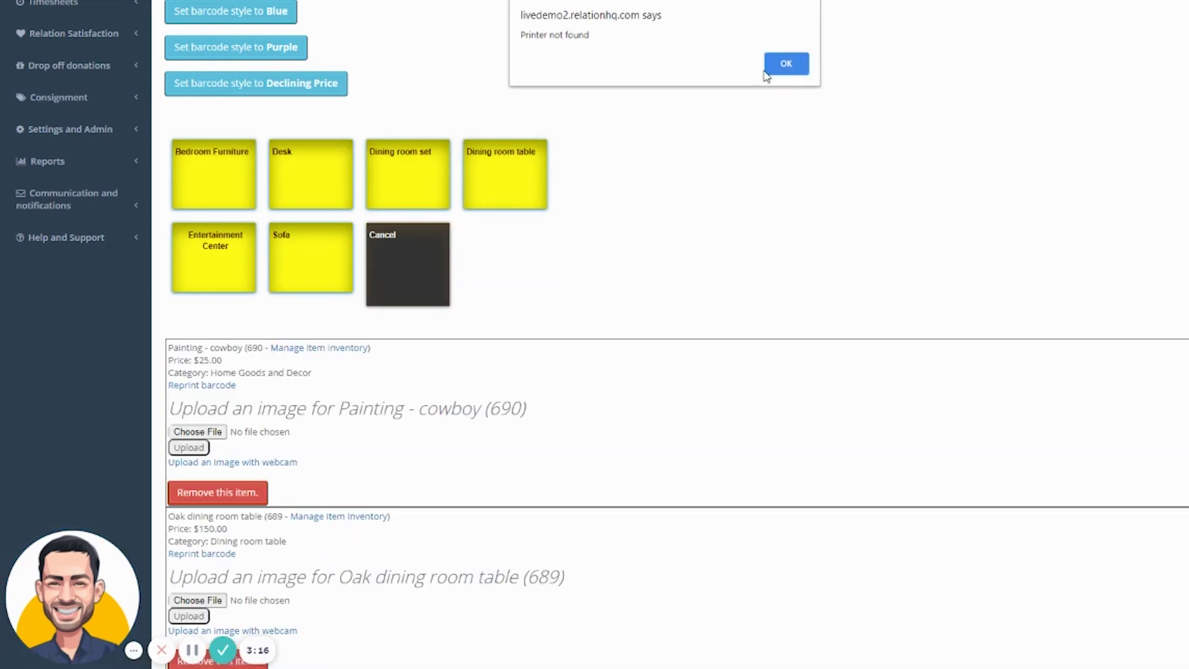
{"action": "left_click", "coordinate": [767, 69]}
{"action": "left_click", "coordinate": [299, 226]}
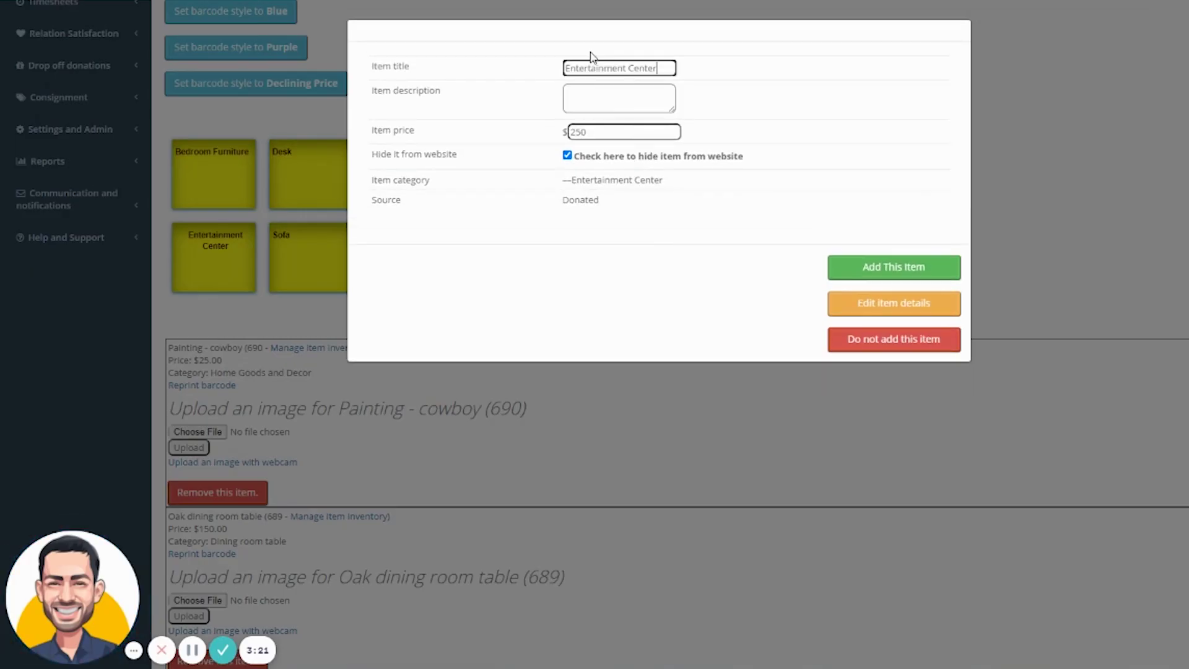
Title the item "Handmade Entertainment Center" and add it to the inventory, dismissing the printer alert
{"action": "left_click_drag", "start_coordinate": [658, 67], "coordinate": [507, 72]}
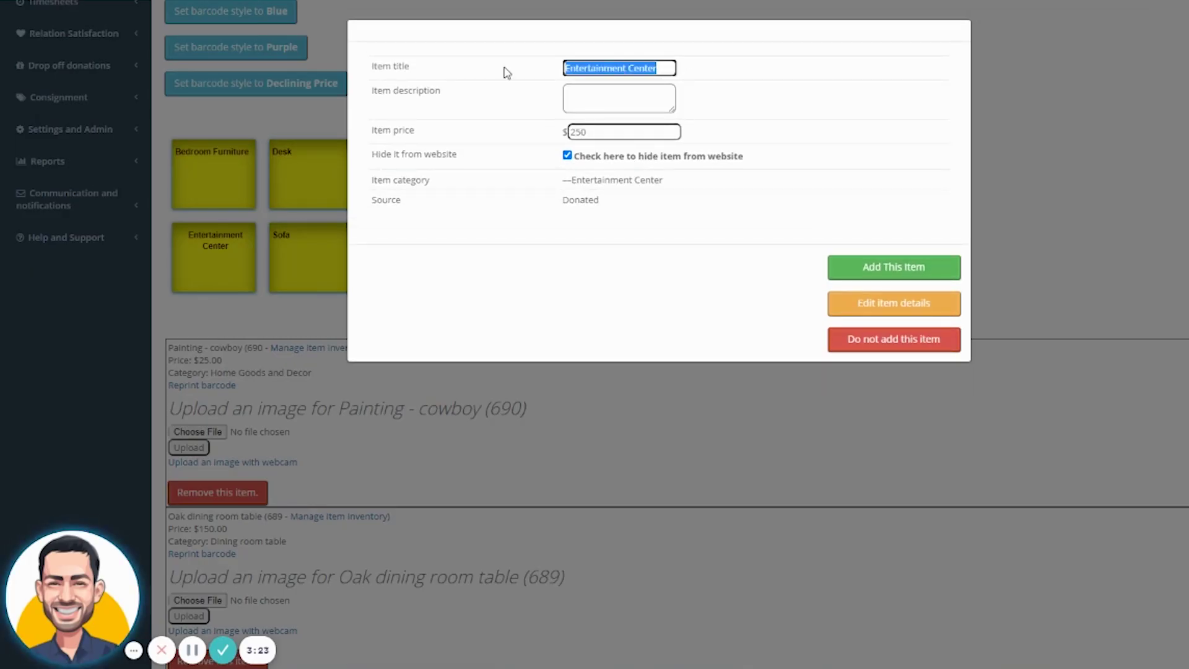
{"action": "left_click", "coordinate": [506, 73]}
{"action": "type", "text": "Han"}
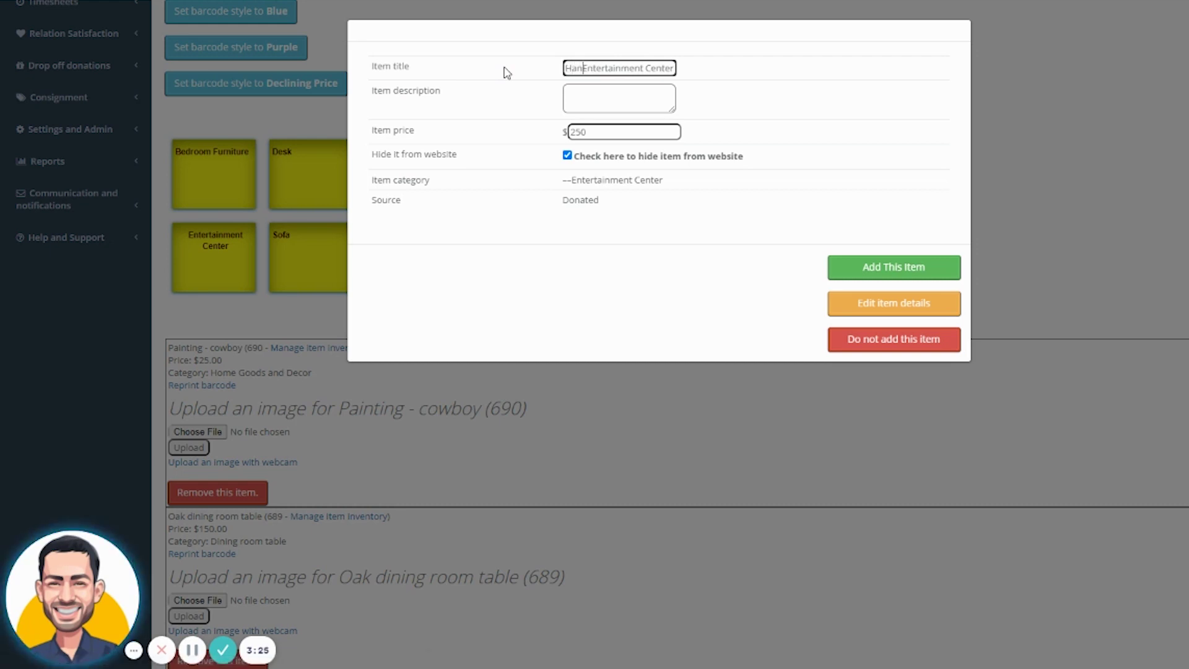
{"action": "type", "text": "dmade"}
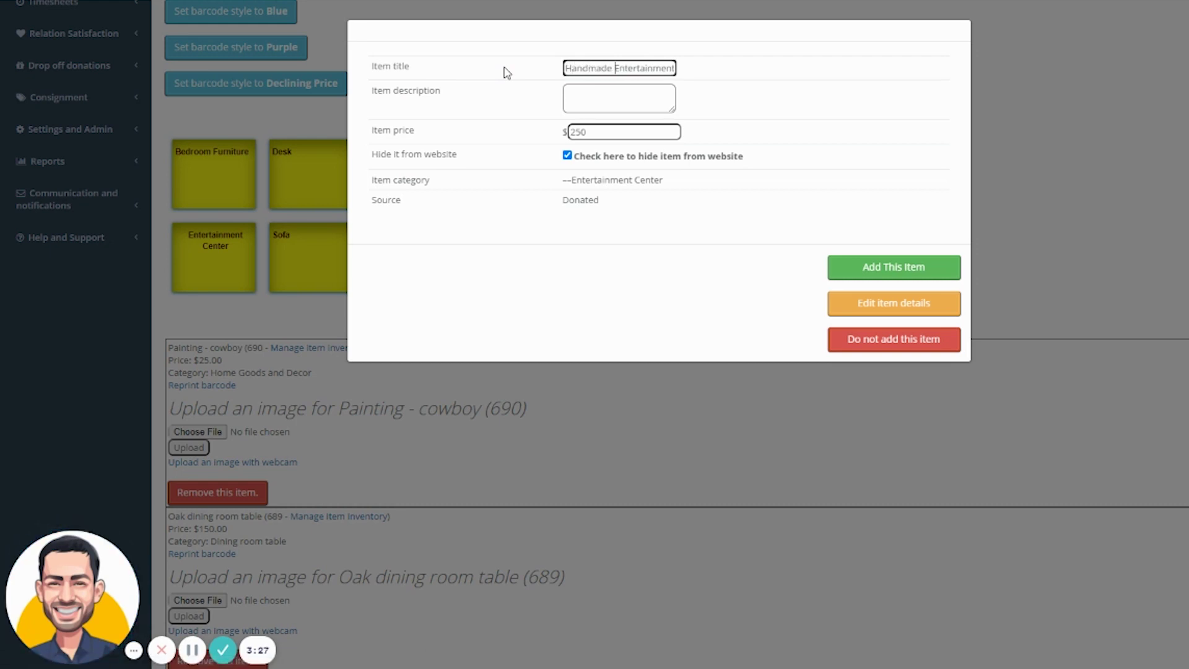
{"action": "left_click", "coordinate": [856, 268]}
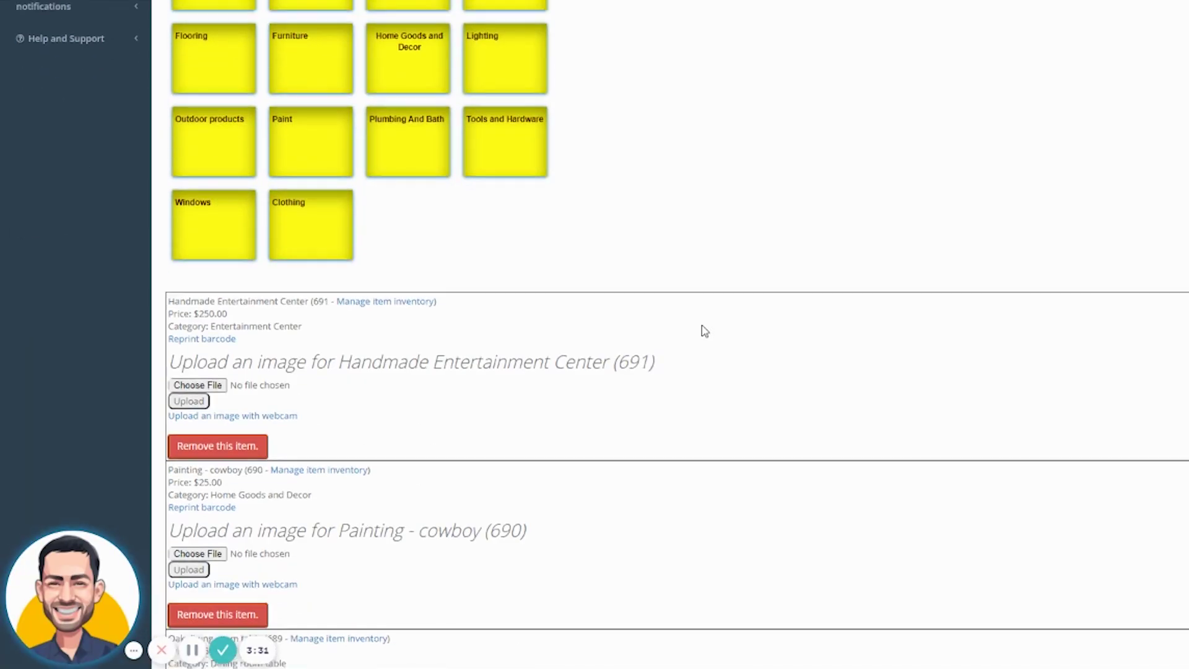
{"action": "scroll", "coordinate": [247, 254], "scroll_direction": "up", "scroll_amount": 2}
{"action": "scroll", "coordinate": [249, 255], "scroll_direction": "up", "scroll_amount": 2}
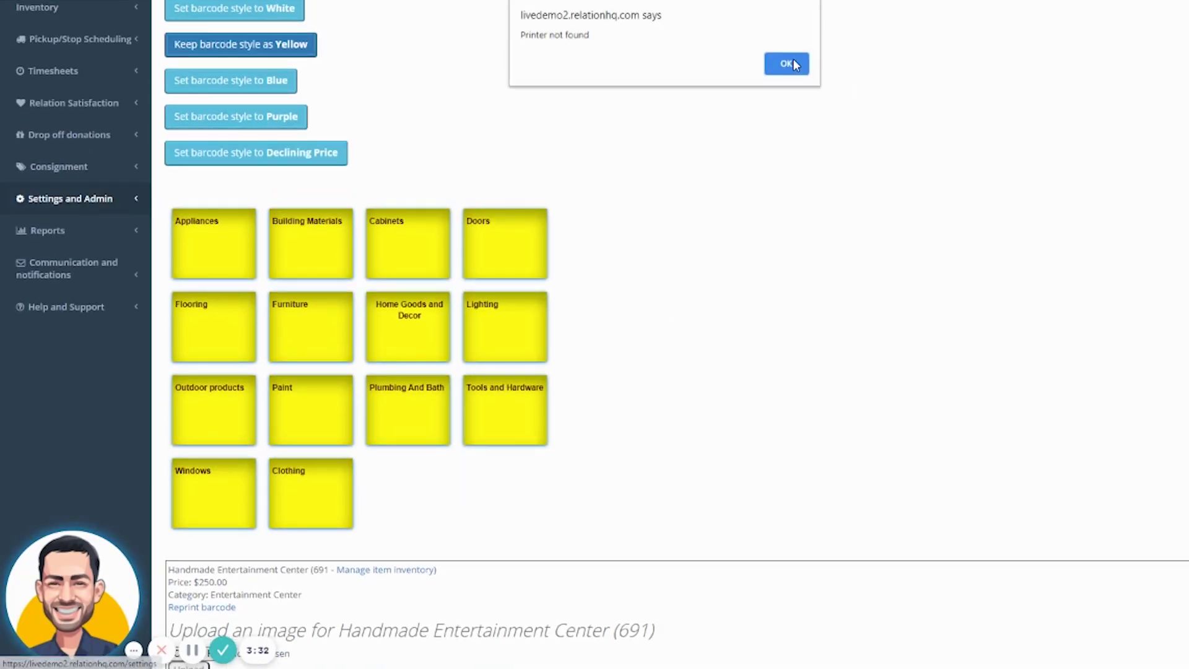
{"action": "left_click", "coordinate": [791, 62]}
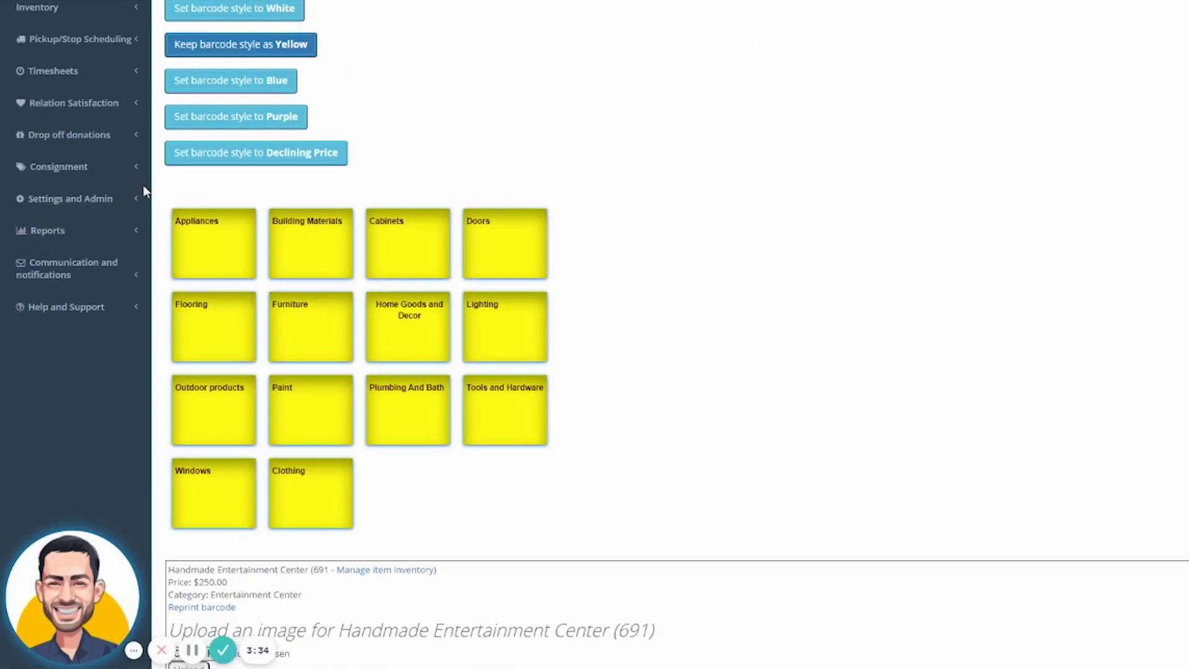
Check the items consigned by Steve's Furniture on the consignment dashboard and open that consignor's history
{"action": "left_click", "coordinate": [97, 171]}
{"action": "left_click", "coordinate": [53, 194]}
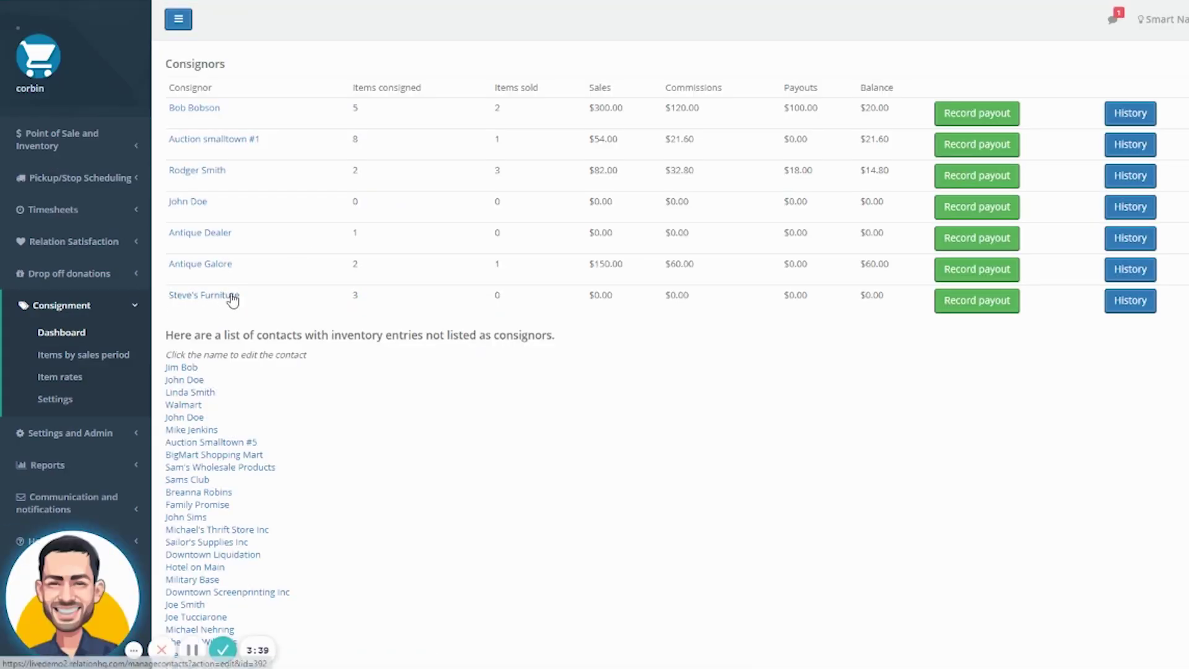
{"action": "double_click", "coordinate": [355, 296]}
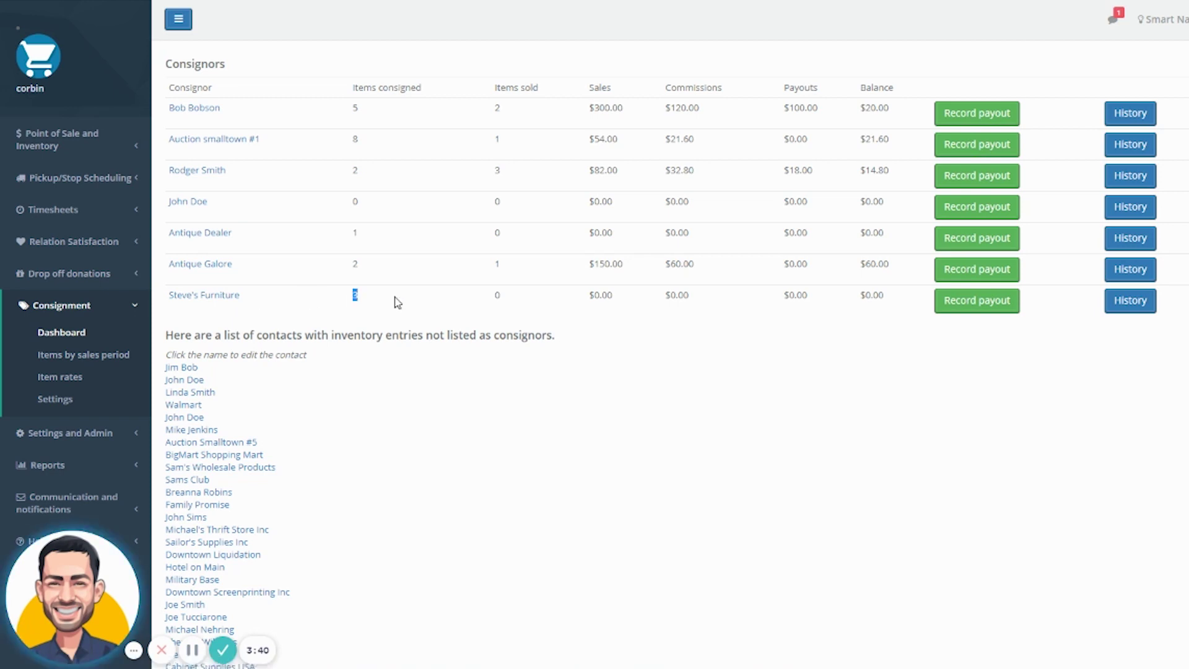
{"action": "left_click", "coordinate": [1141, 303]}
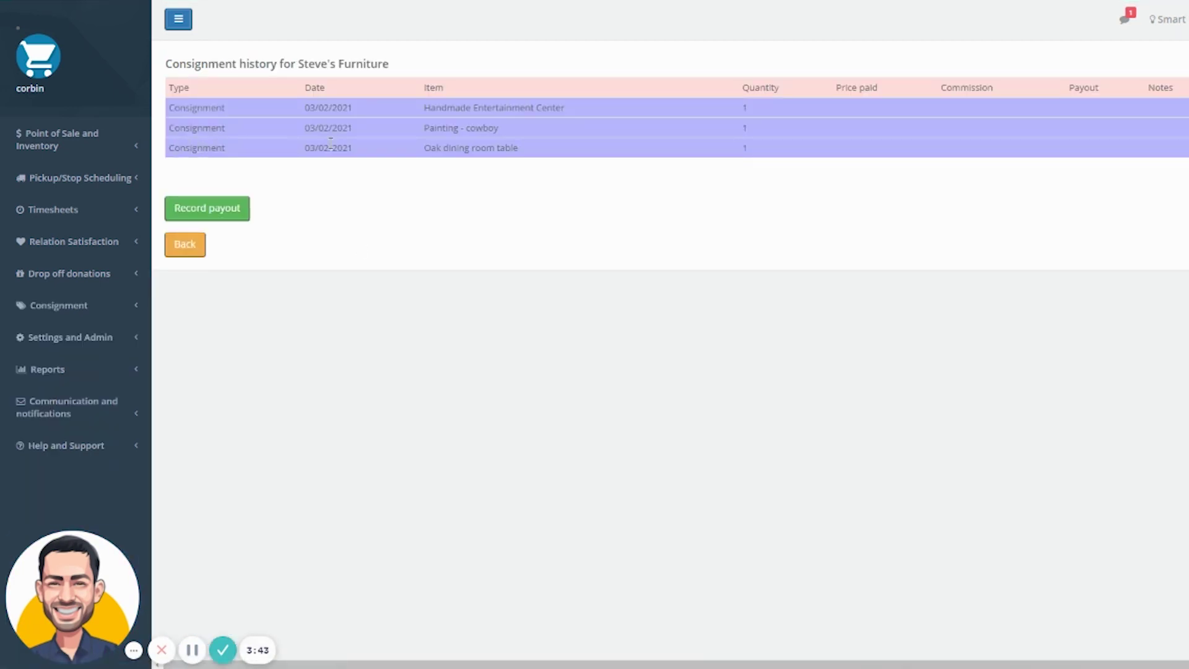
Review the column headings and the listed items in the consignment history for Steve's Furniture
{"action": "left_click_drag", "start_coordinate": [248, 88], "coordinate": [1177, 88]}
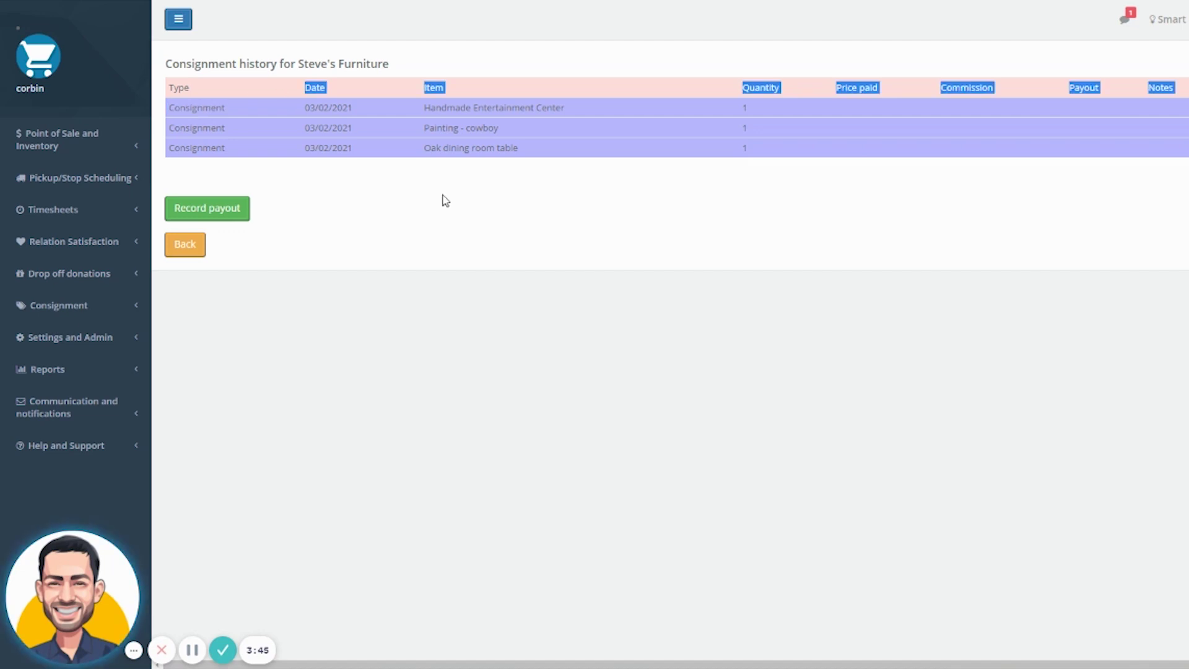
{"action": "left_click", "coordinate": [519, 208]}
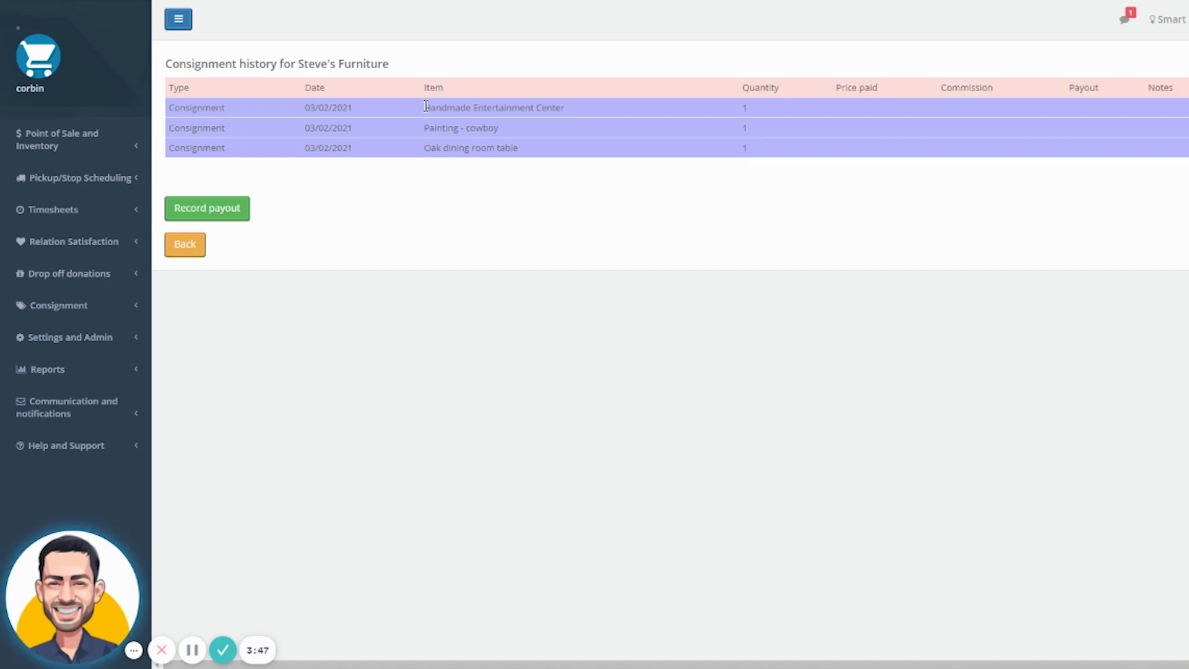
{"action": "left_click_drag", "start_coordinate": [424, 108], "coordinate": [530, 107]}
{"action": "left_click_drag", "start_coordinate": [425, 128], "coordinate": [488, 127]}
{"action": "left_click_drag", "start_coordinate": [424, 153], "coordinate": [520, 149]}
{"action": "left_click", "coordinate": [553, 226]}
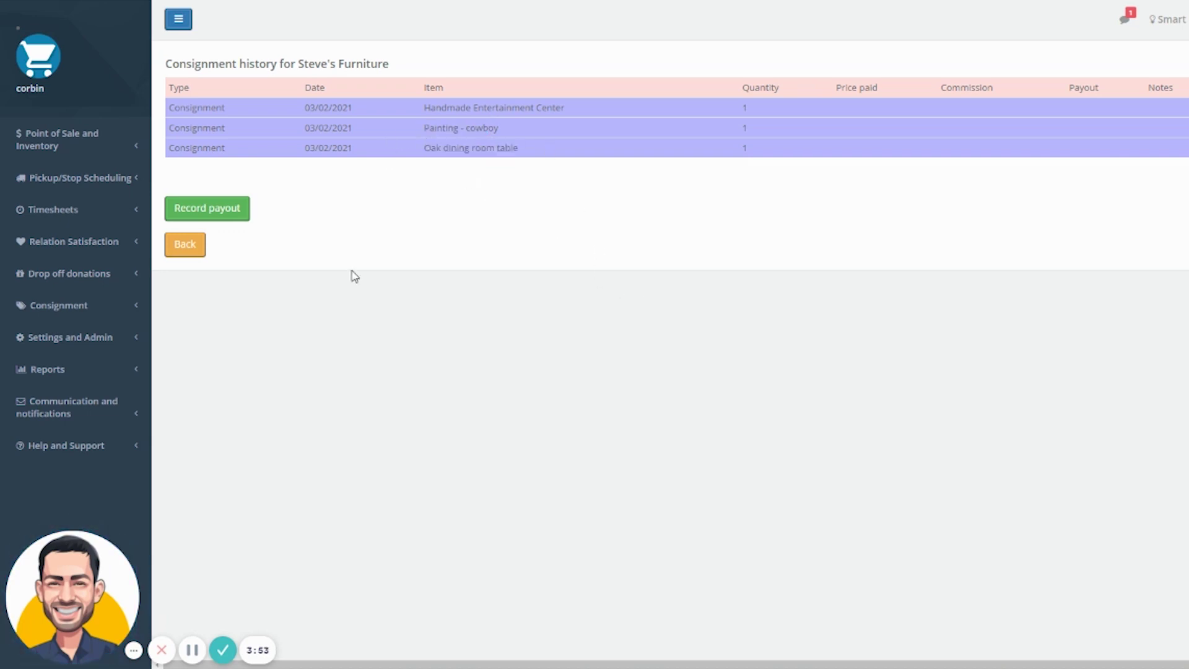
Open the cash register, look up the "Painting - cowboy" item by name and add it to the sale
{"action": "left_click", "coordinate": [47, 134]}
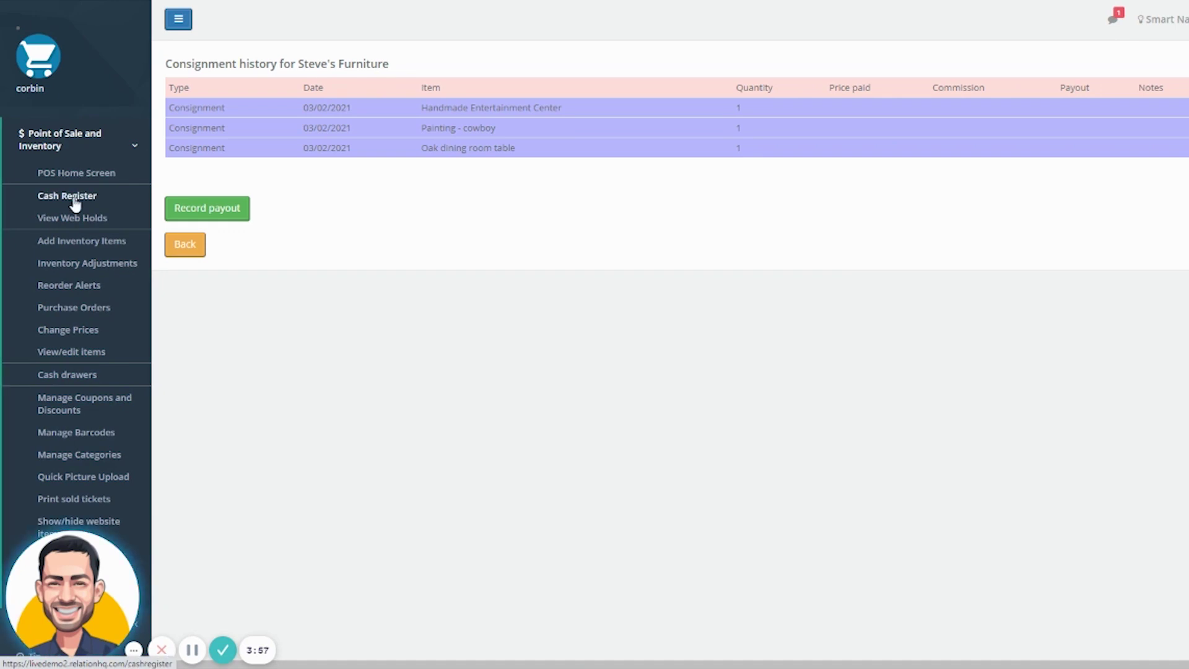
{"action": "left_click", "coordinate": [73, 197]}
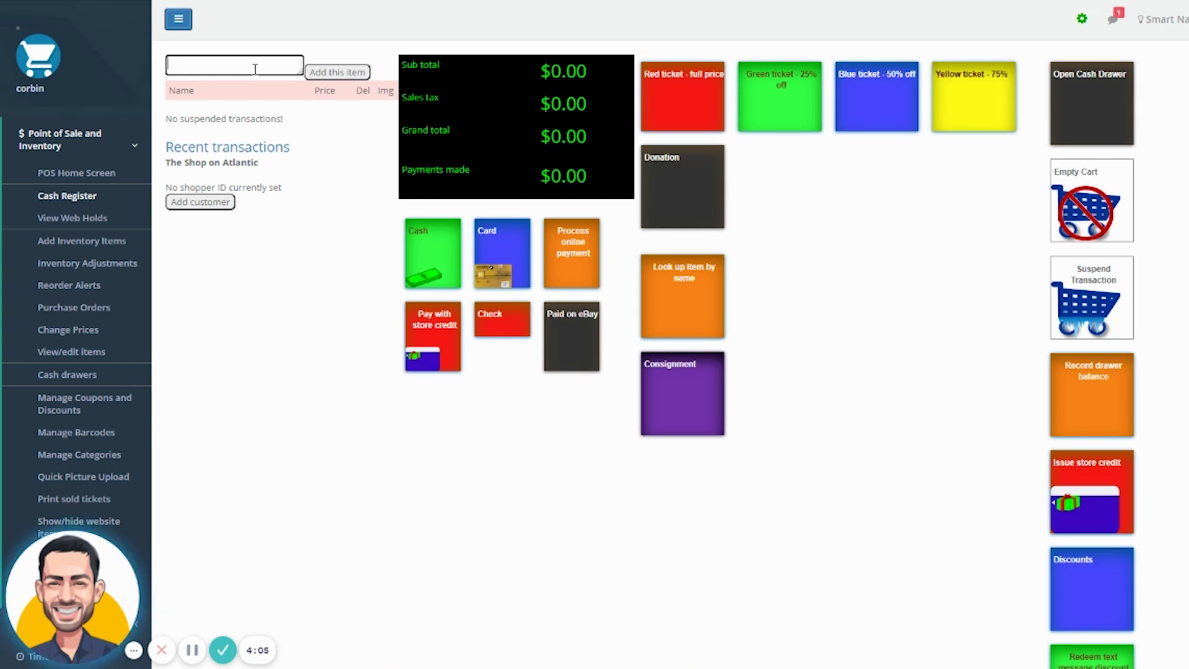
{"action": "left_click", "coordinate": [681, 293]}
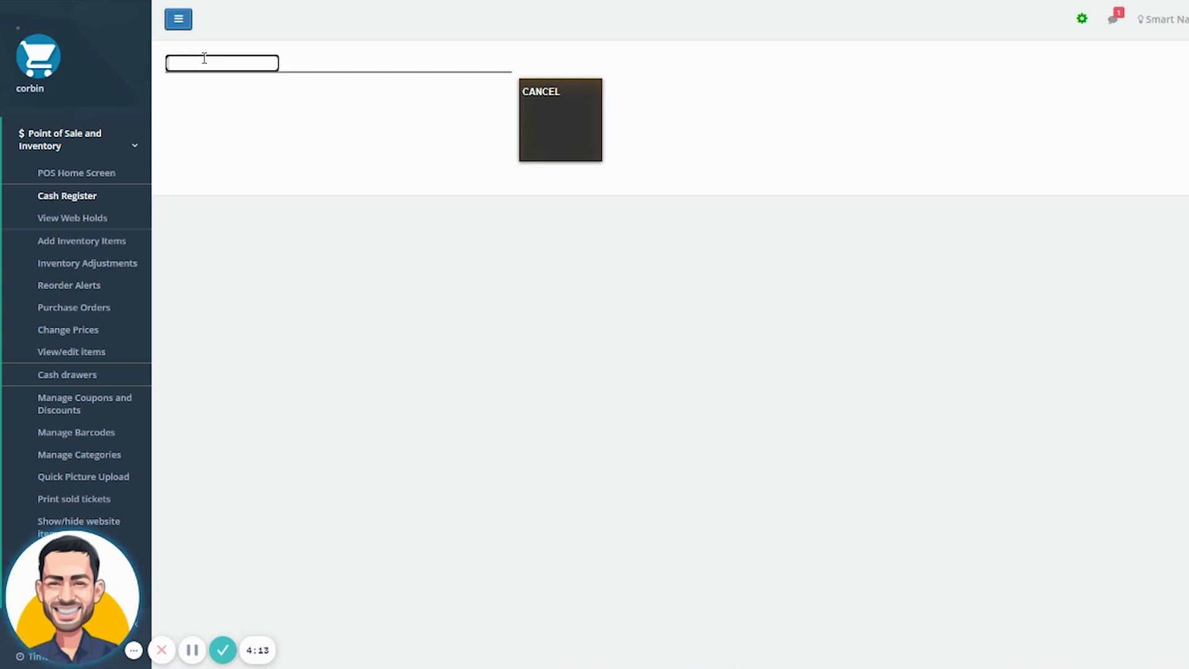
{"action": "type", "text": "bo"}
{"action": "left_click", "coordinate": [203, 86]}
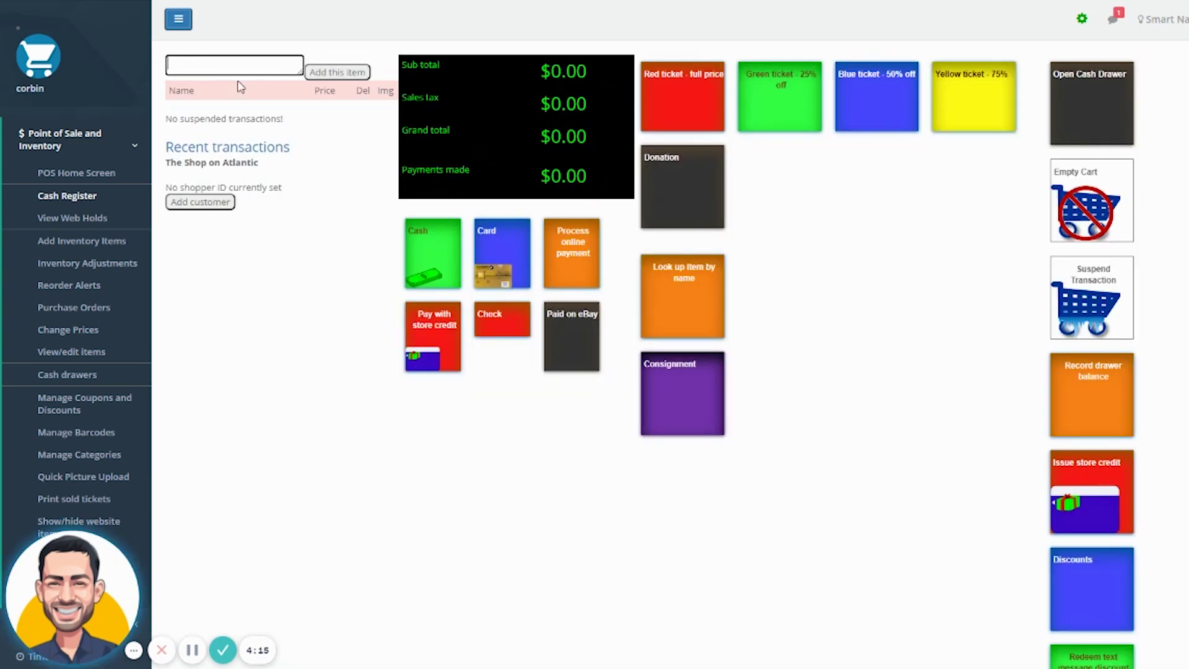
Pay for the sale in cash, rounding up to the nearest dollar and tendering exact change
{"action": "left_click", "coordinate": [434, 273]}
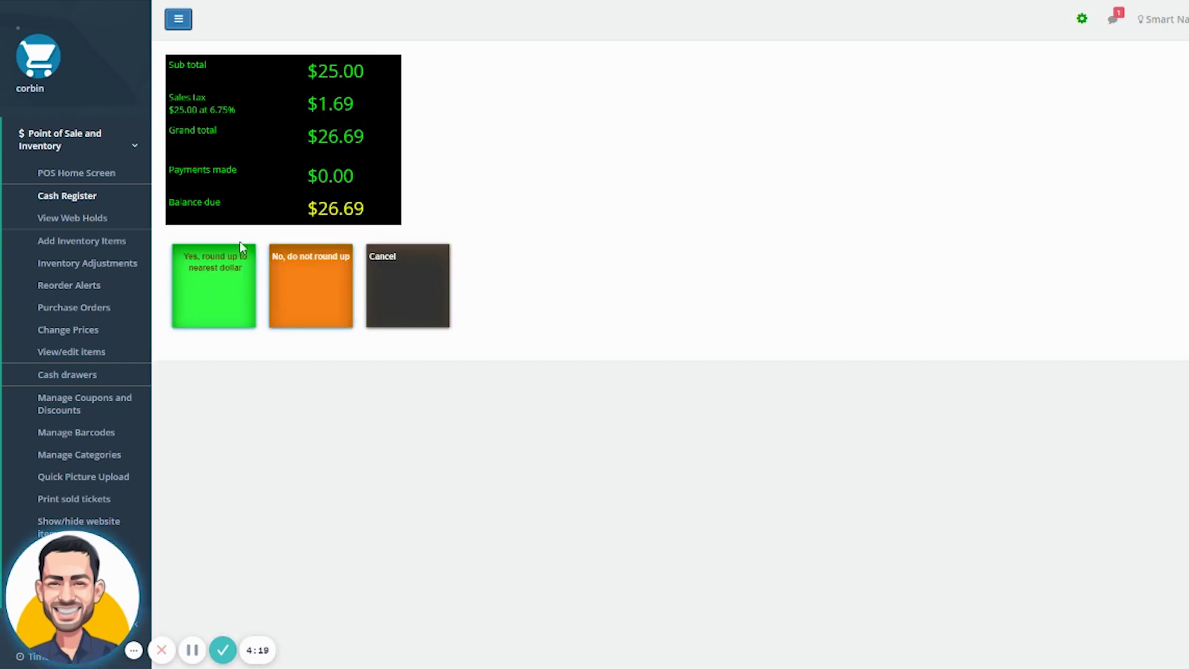
{"action": "double_click", "coordinate": [313, 208]}
{"action": "left_click", "coordinate": [191, 277]}
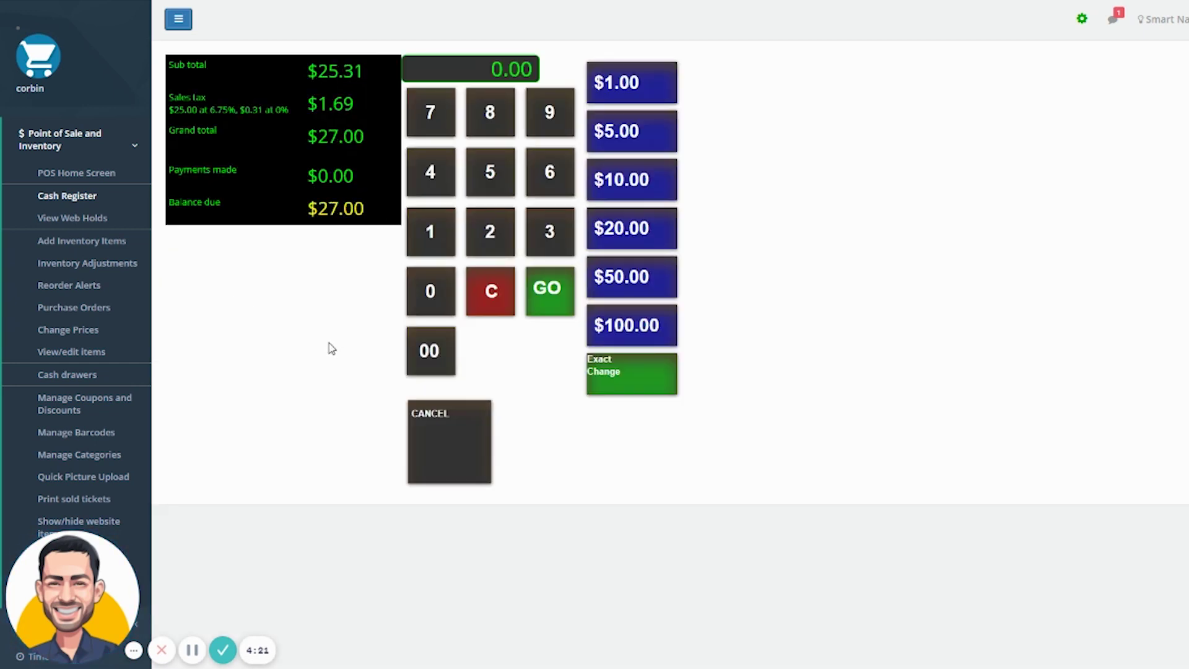
{"action": "left_click", "coordinate": [620, 374]}
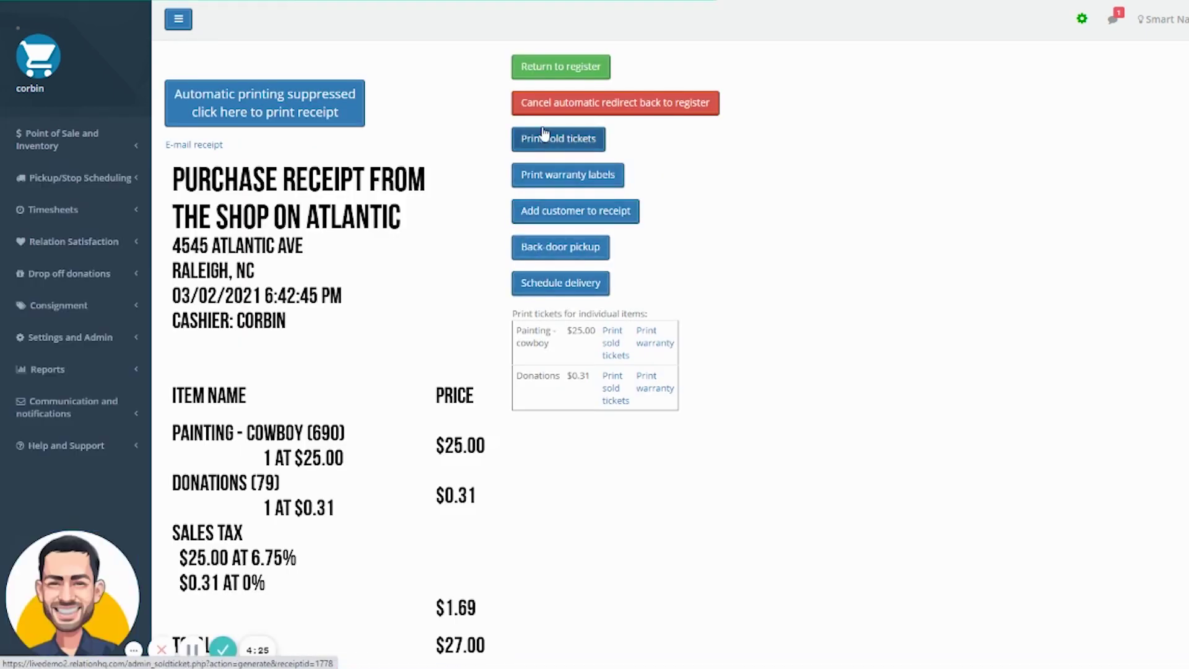
Return to the consignment dashboard and examine the painting's sale, price paid and commission in the history for Steve's Furniture
{"action": "left_click", "coordinate": [87, 309]}
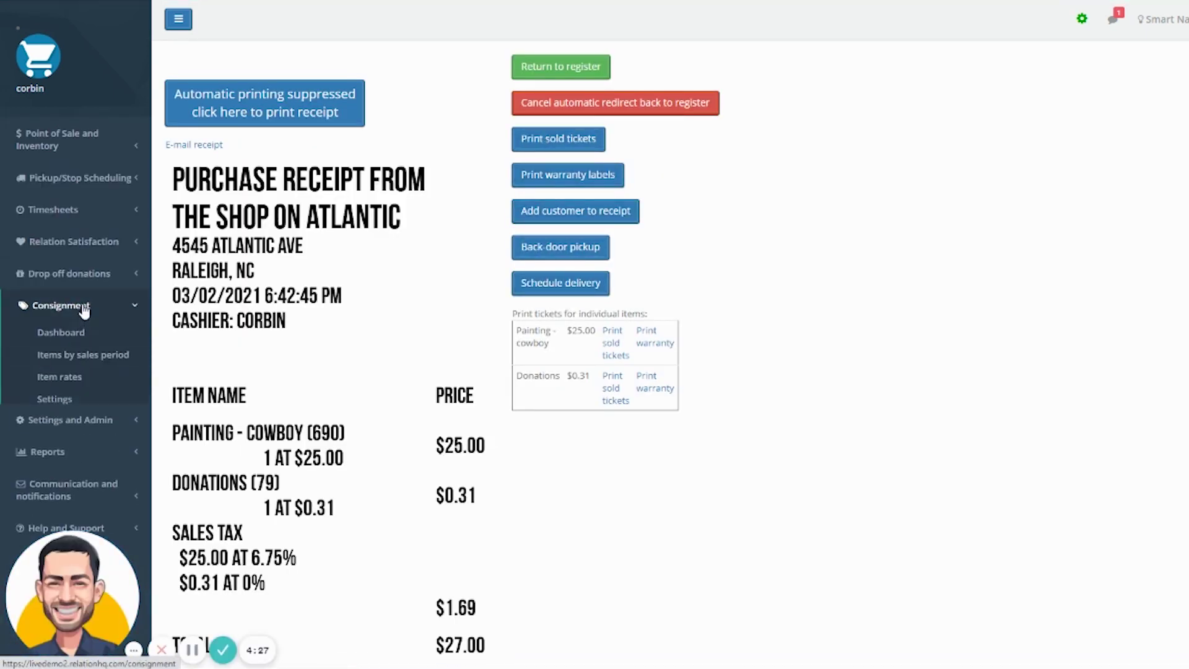
{"action": "left_click", "coordinate": [53, 333]}
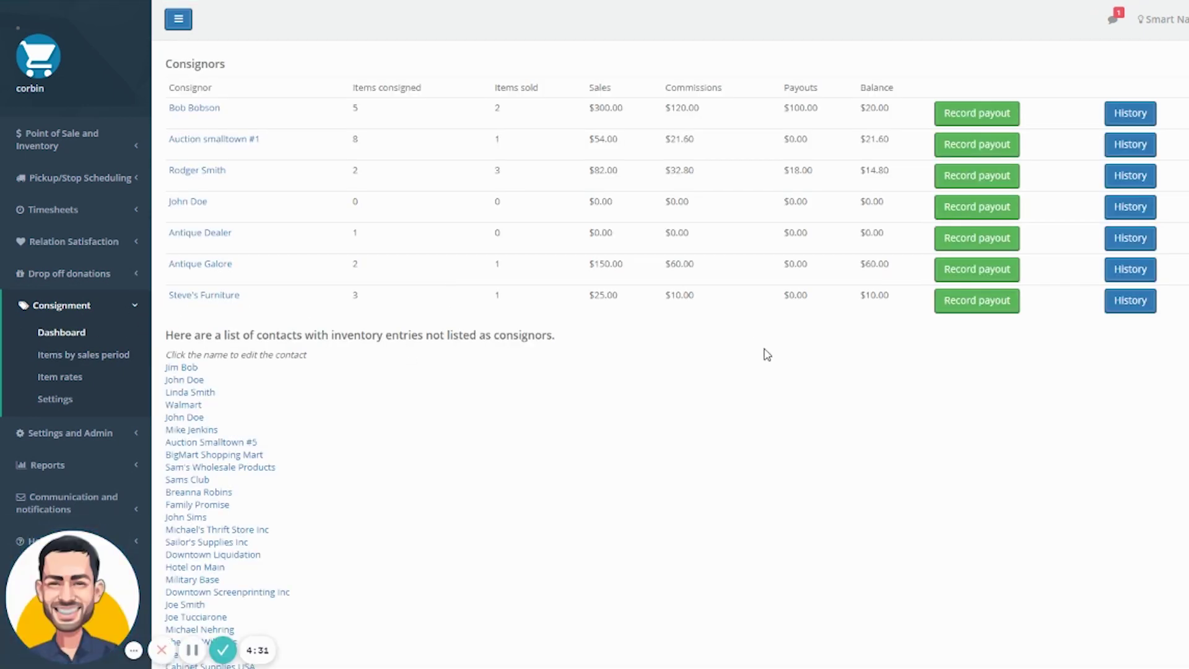
{"action": "left_click", "coordinate": [1130, 301]}
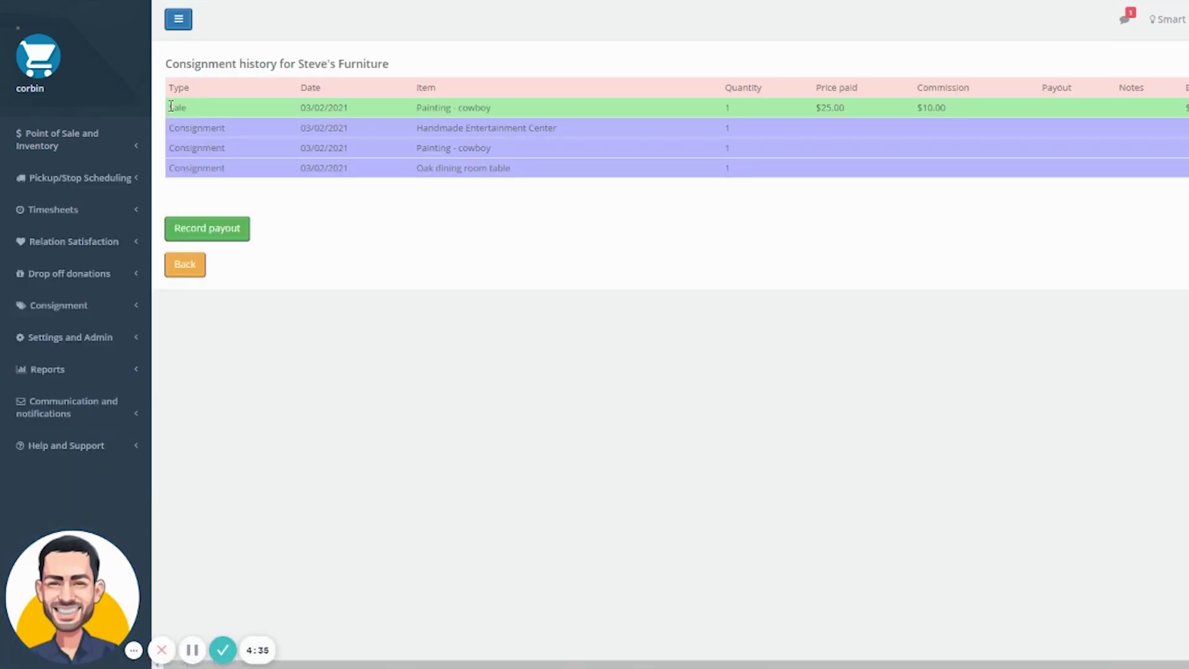
{"action": "left_click_drag", "start_coordinate": [174, 105], "coordinate": [552, 111]}
{"action": "left_click", "coordinate": [589, 262]}
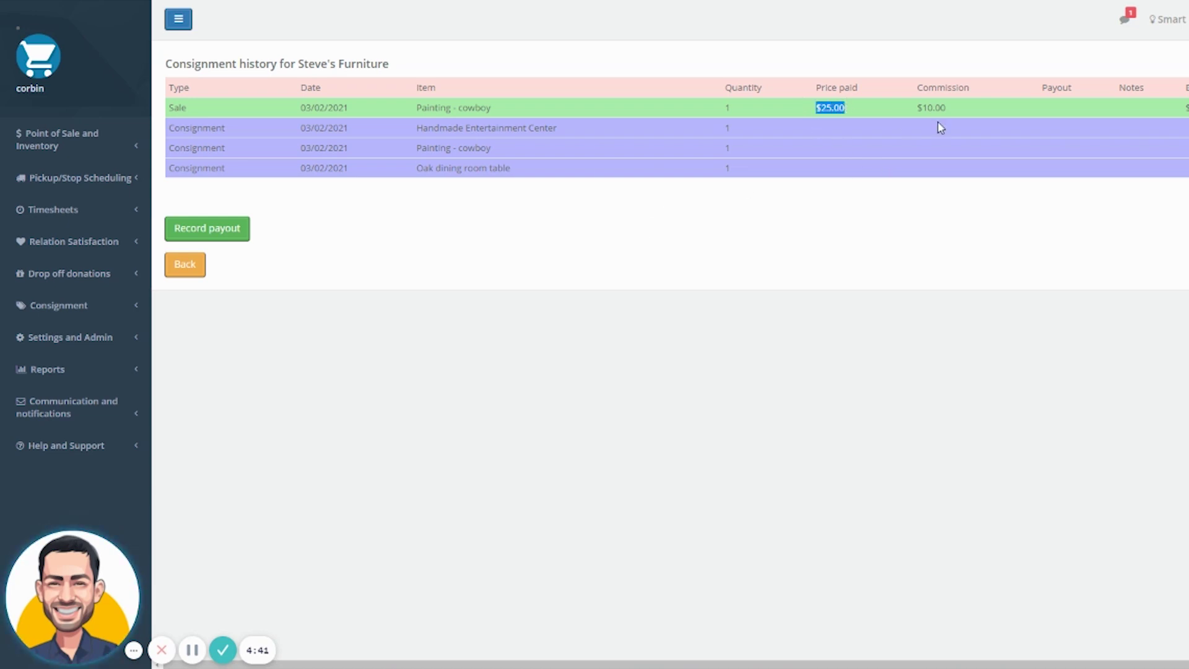
{"action": "left_click_drag", "start_coordinate": [917, 108], "coordinate": [957, 108]}
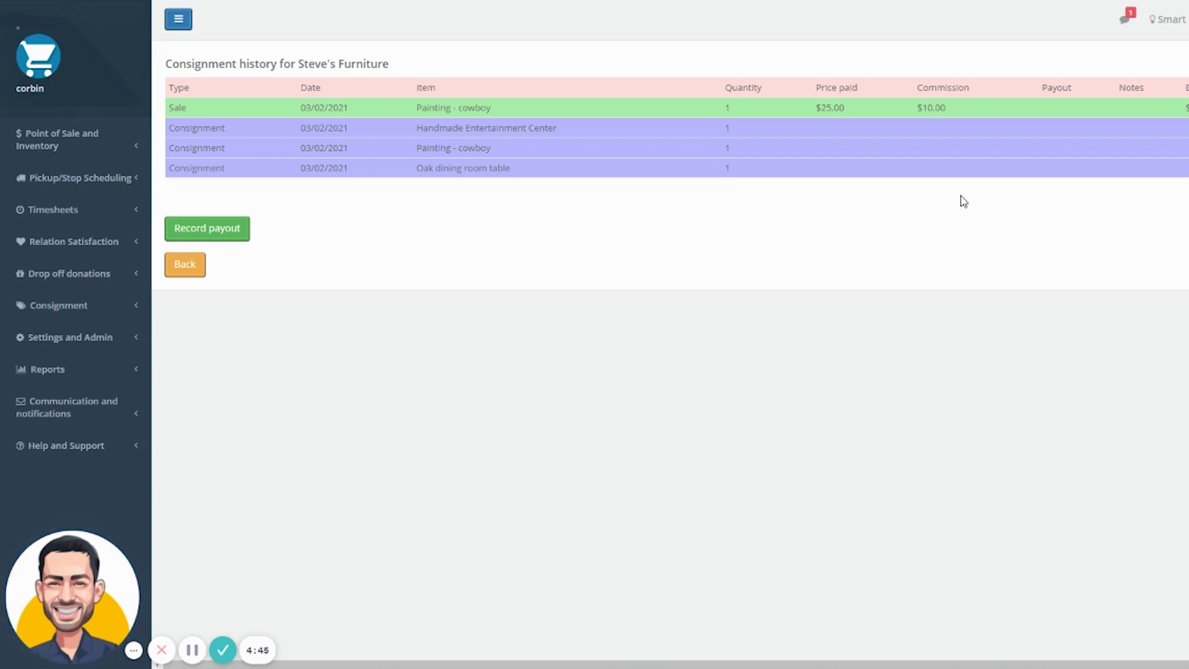
Open the consignment settings and examine the consignment rates
{"action": "left_click", "coordinate": [73, 307]}
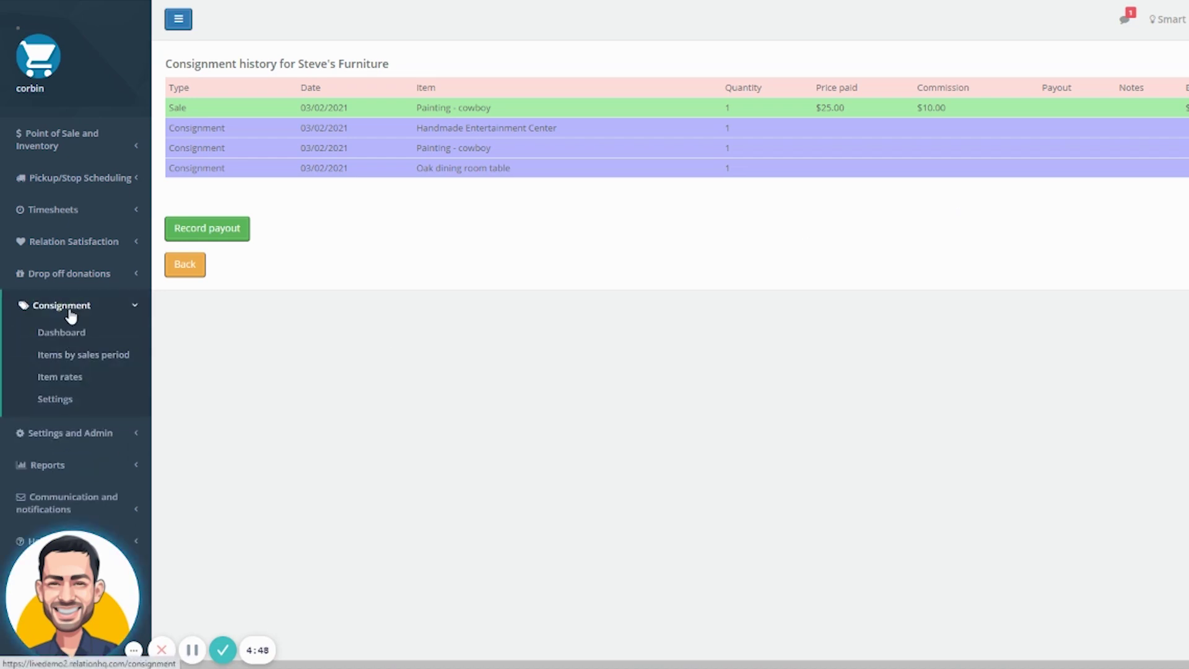
{"action": "left_click", "coordinate": [64, 393]}
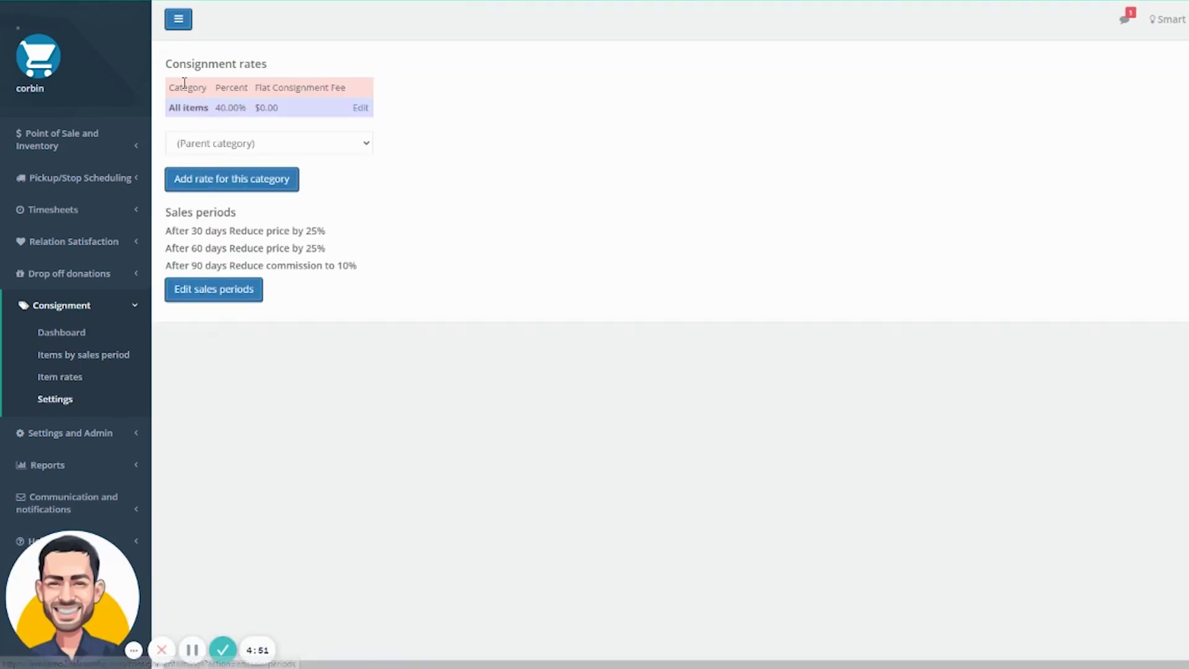
{"action": "triple_click", "coordinate": [279, 65]}
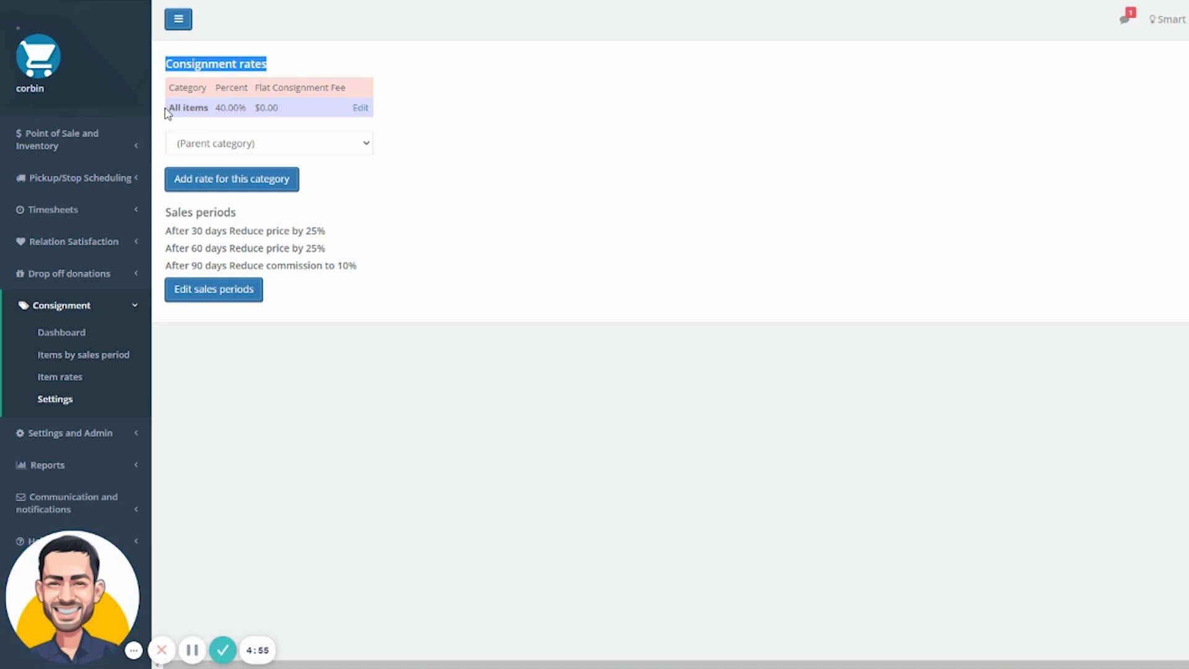
Start a new consignment rate for the Hats category under Clothing and Accessories
{"action": "left_click_drag", "start_coordinate": [171, 106], "coordinate": [246, 107]}
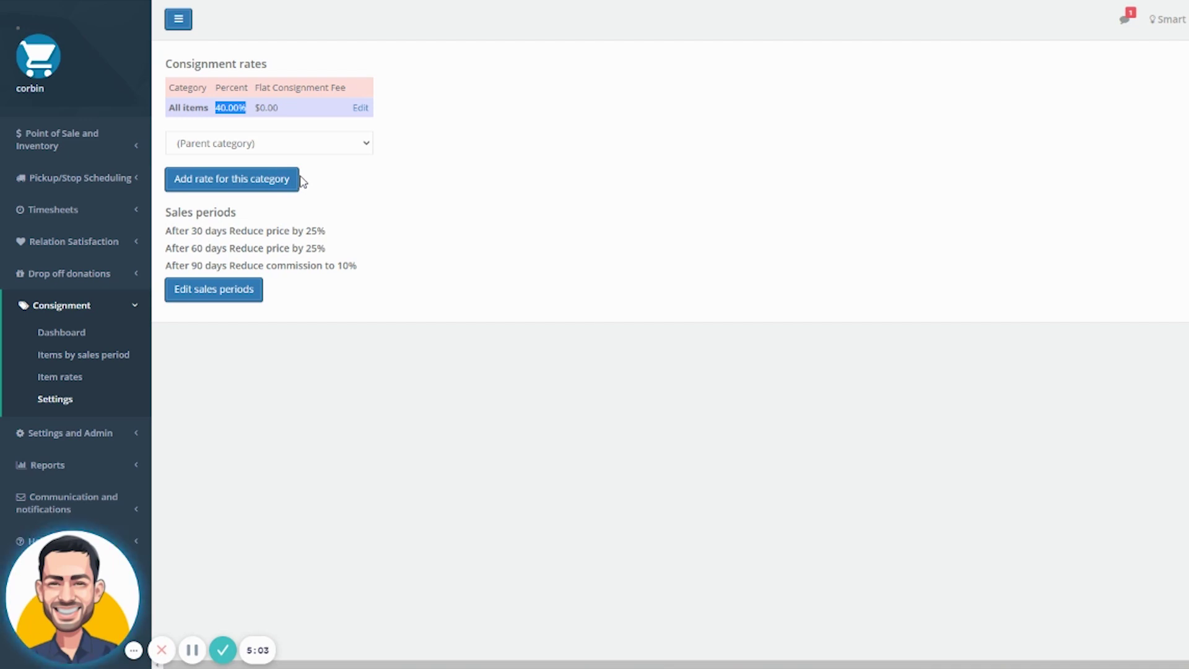
{"action": "left_click", "coordinate": [320, 148]}
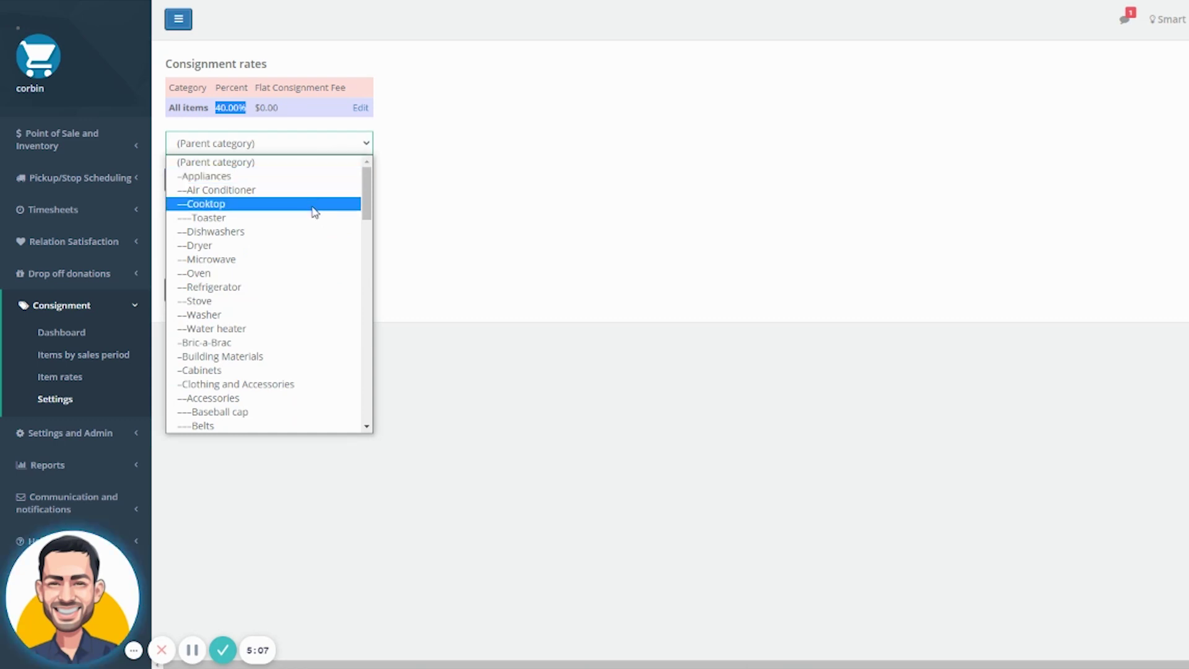
{"action": "scroll", "coordinate": [370, 204], "scroll_direction": "down", "scroll_amount": 5}
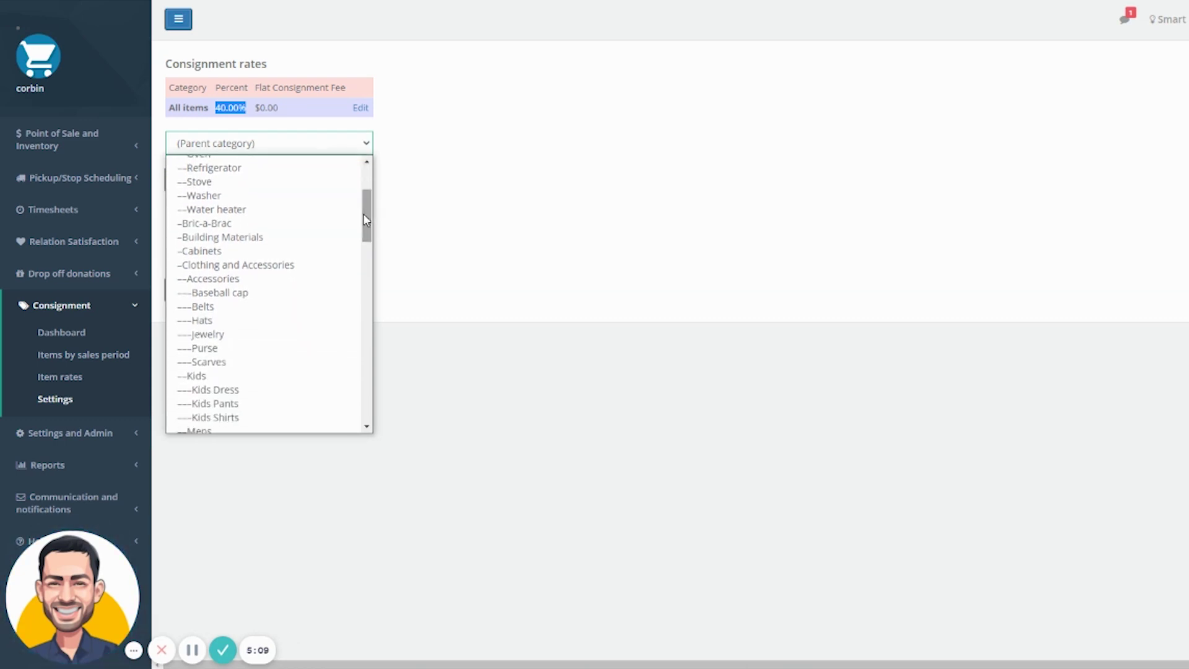
{"action": "left_click", "coordinate": [255, 319]}
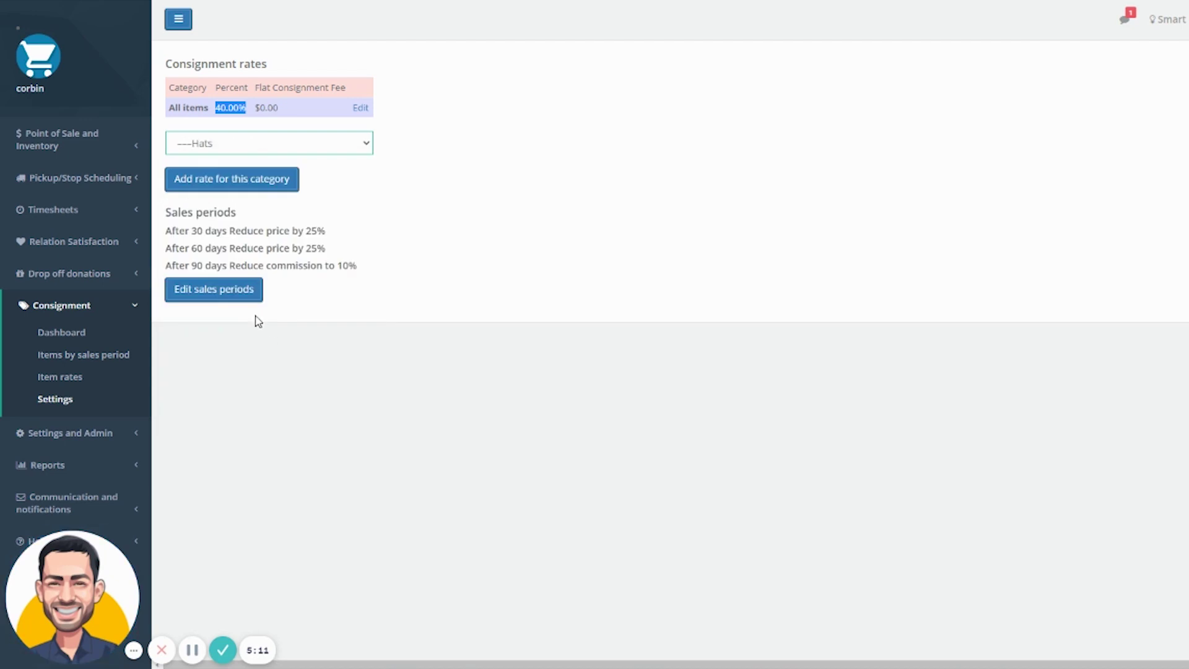
{"action": "left_click", "coordinate": [230, 180]}
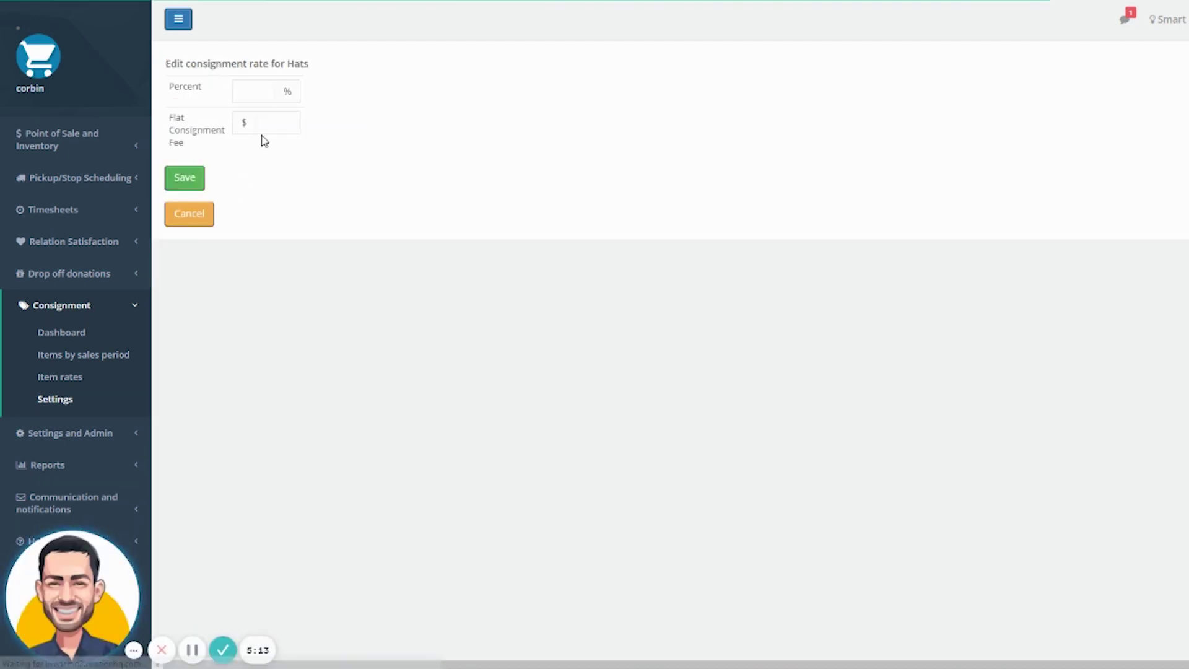
Set the Hats rate to 50 percent with a flat consignment fee of $0 and save it
{"action": "left_click", "coordinate": [250, 94]}
{"action": "type", "text": "50"}
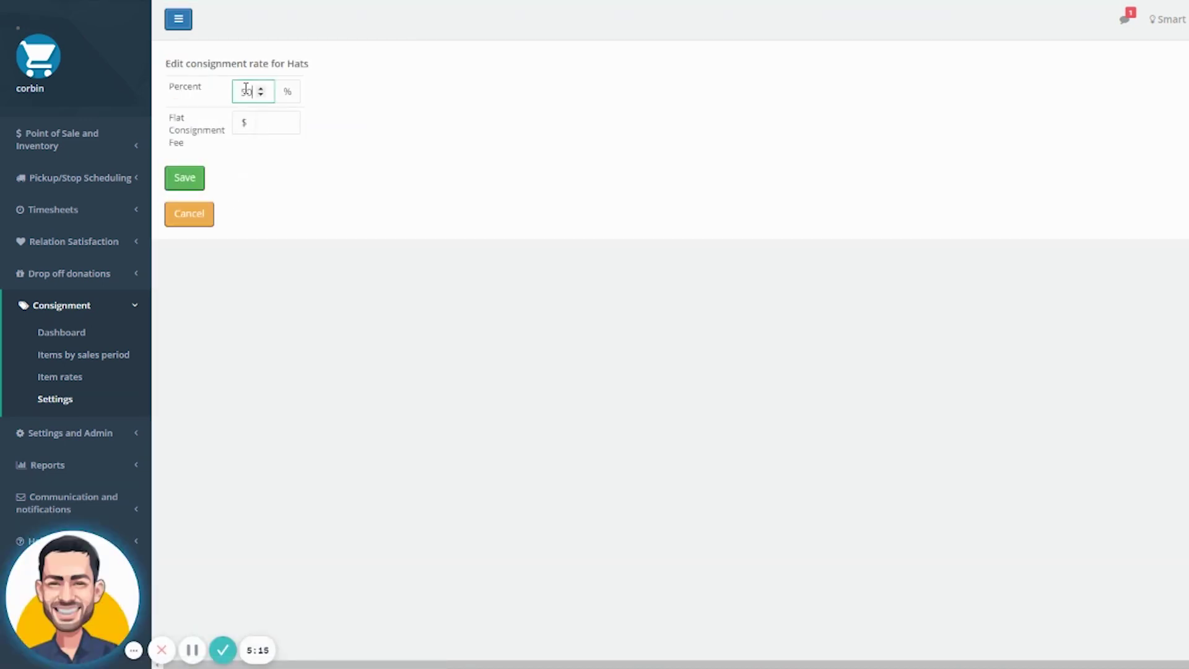
{"action": "left_click", "coordinate": [179, 179]}
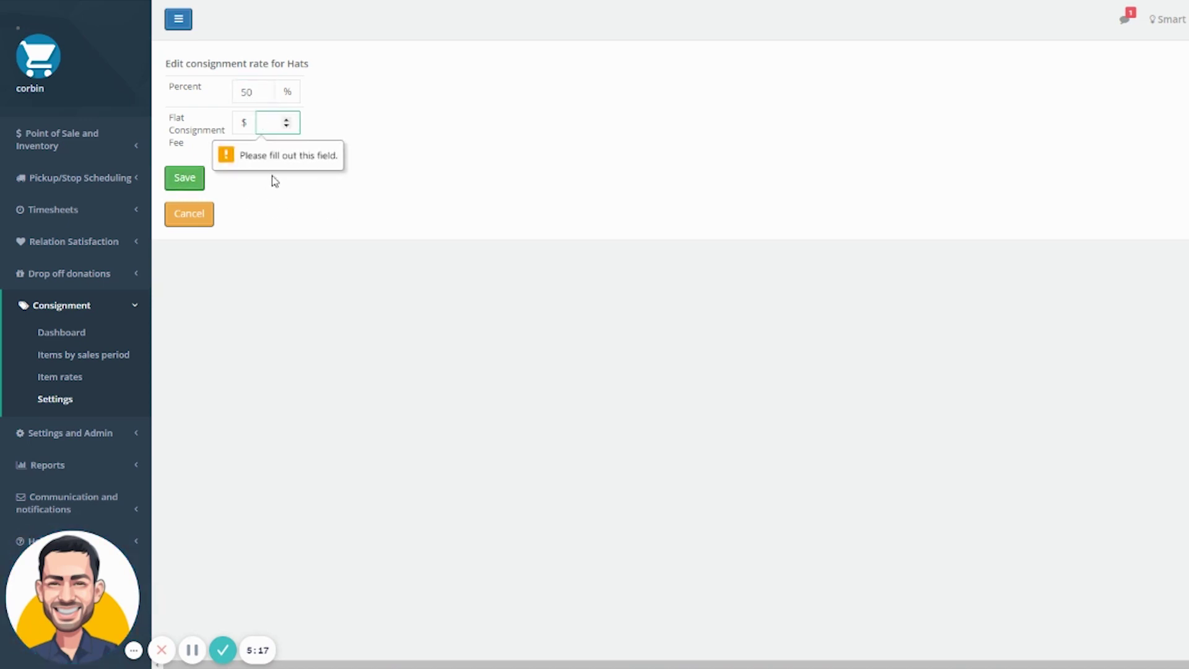
{"action": "type", "text": "0"}
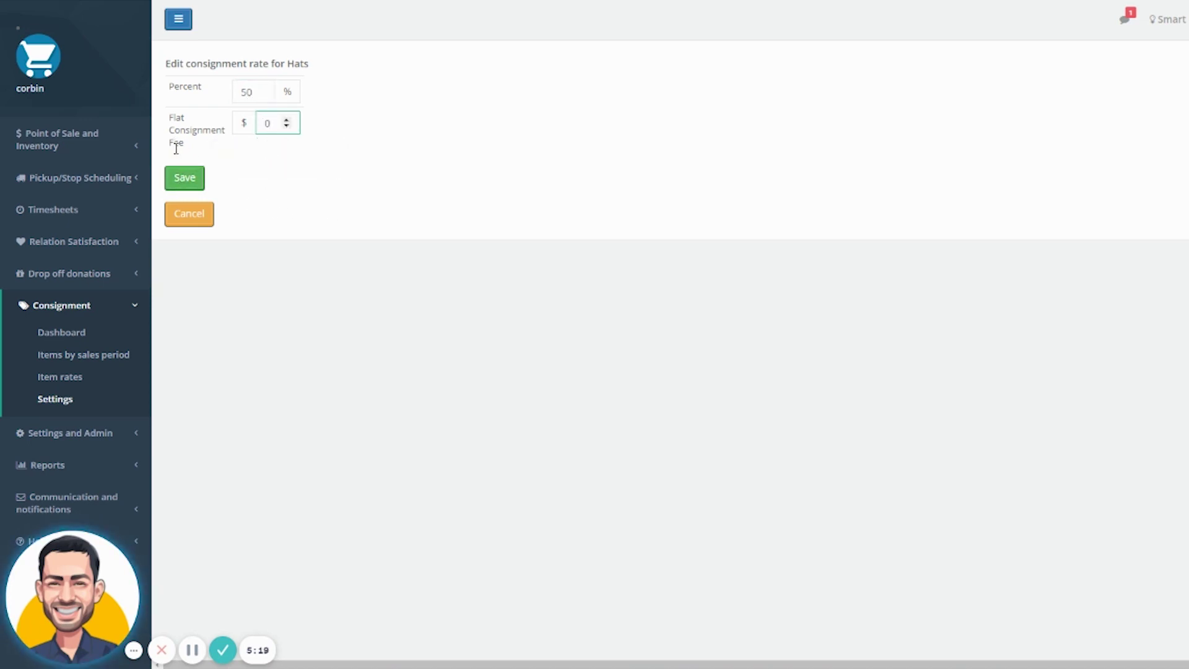
{"action": "left_click_drag", "start_coordinate": [171, 121], "coordinate": [215, 178]}
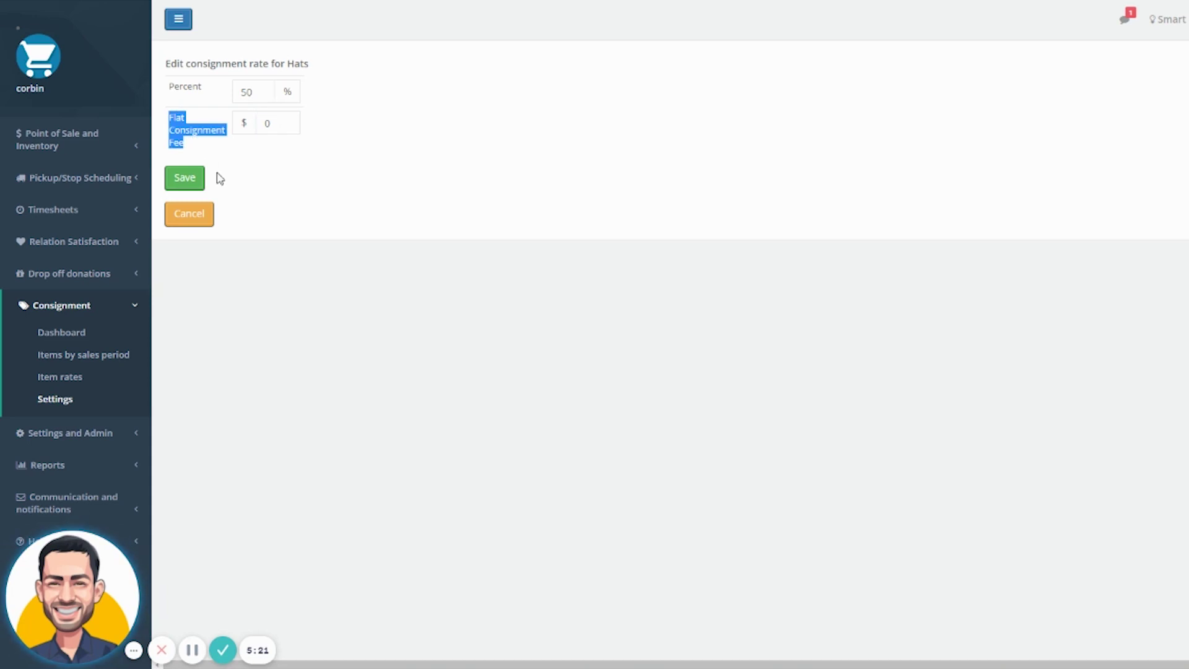
{"action": "left_click", "coordinate": [234, 192]}
{"action": "left_click", "coordinate": [193, 191]}
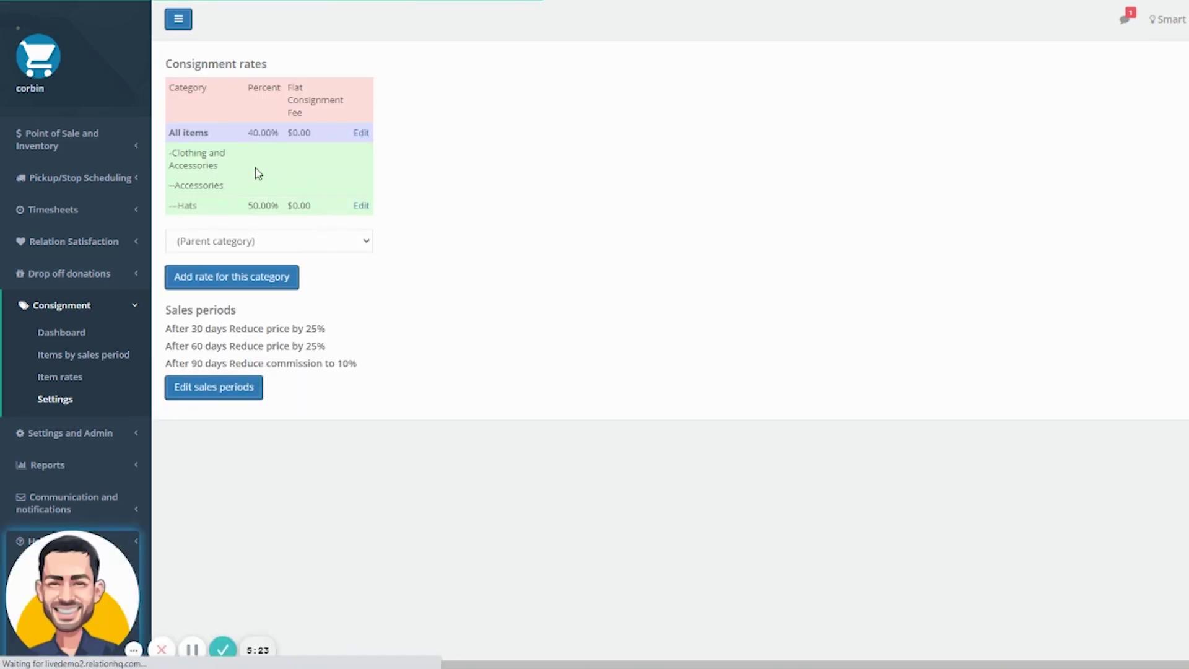
{"action": "left_click_drag", "start_coordinate": [176, 206], "coordinate": [302, 203]}
{"action": "left_click", "coordinate": [414, 204]}
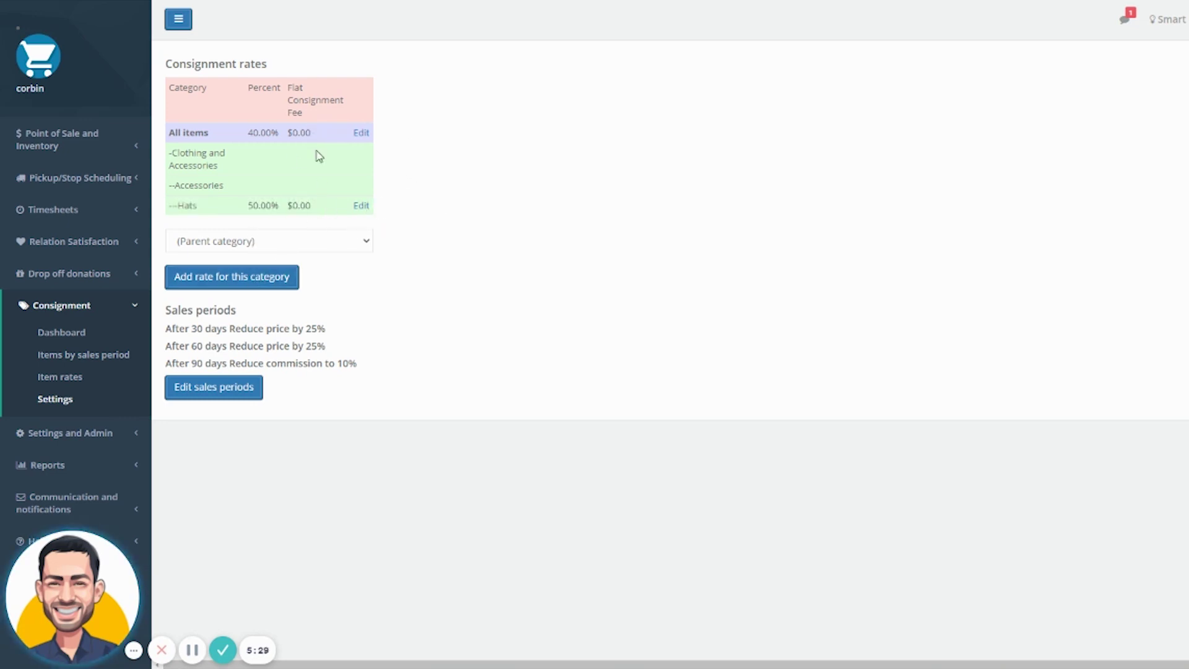
Start a new consignment rate for the Entertainment Center category under Furniture
{"action": "left_click", "coordinate": [294, 240]}
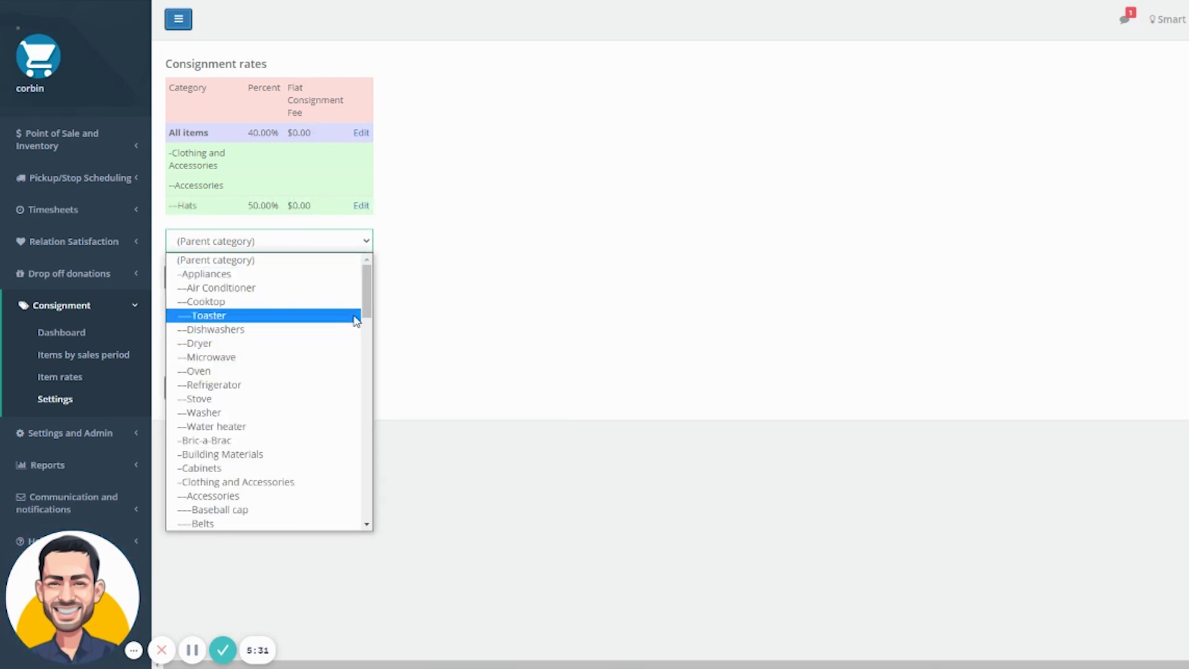
{"action": "left_click_drag", "start_coordinate": [368, 295], "coordinate": [364, 475]}
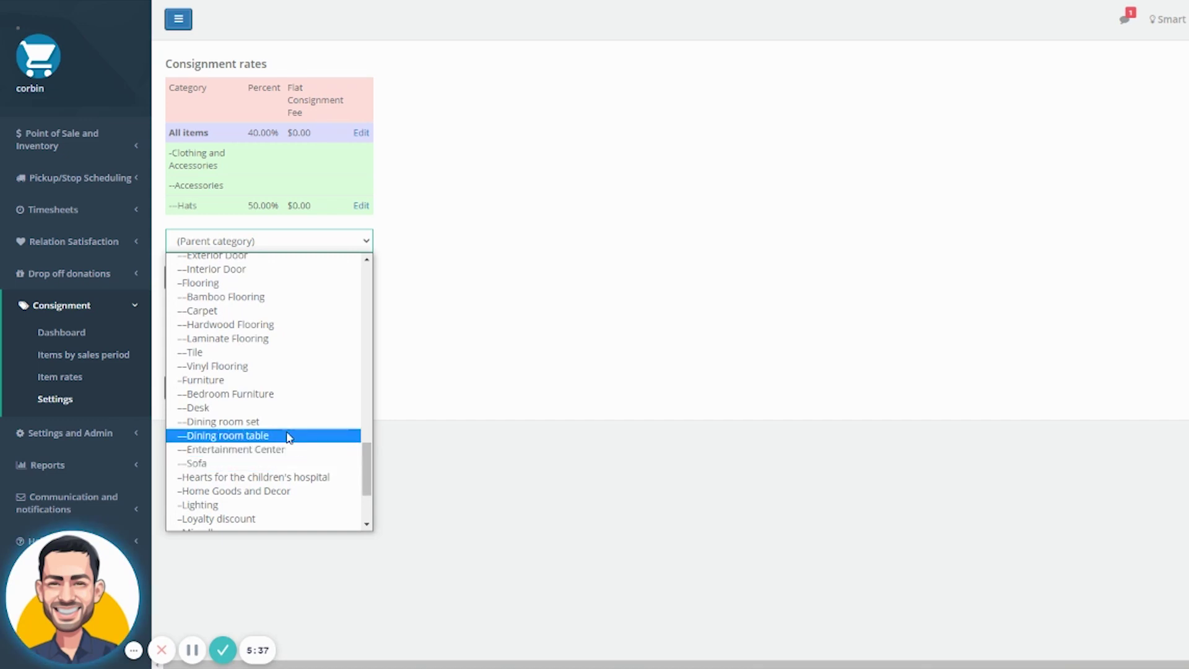
{"action": "left_click", "coordinate": [268, 413]}
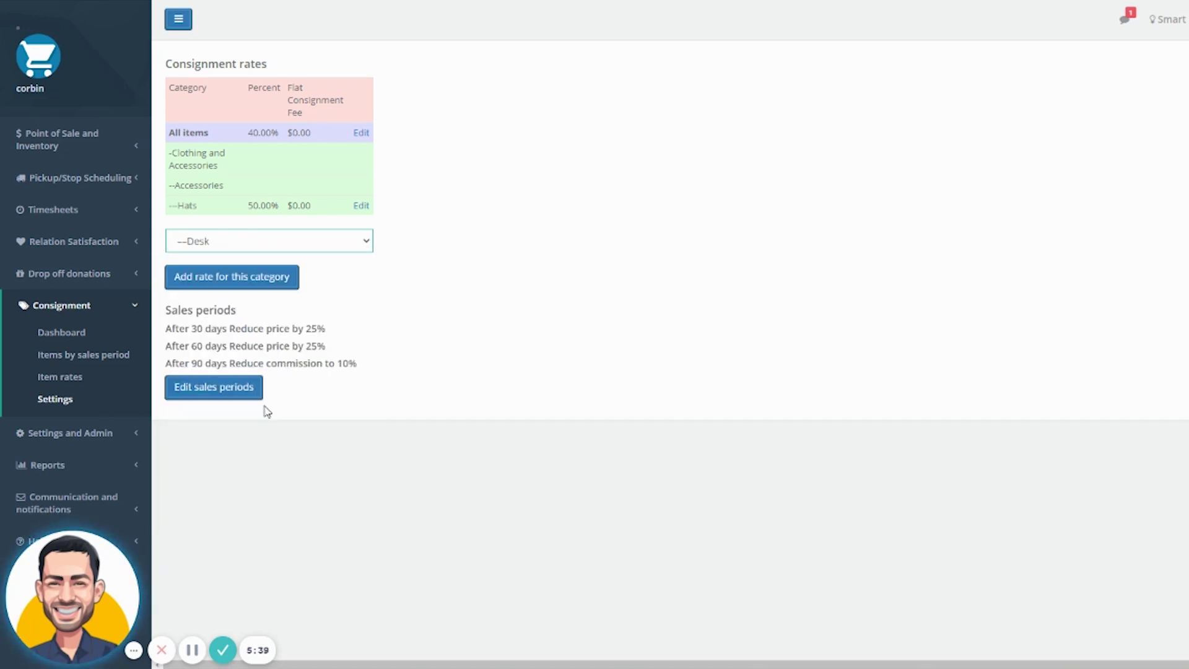
{"action": "left_click", "coordinate": [230, 242]}
{"action": "scroll", "coordinate": [306, 462], "scroll_direction": "down", "scroll_amount": 3}
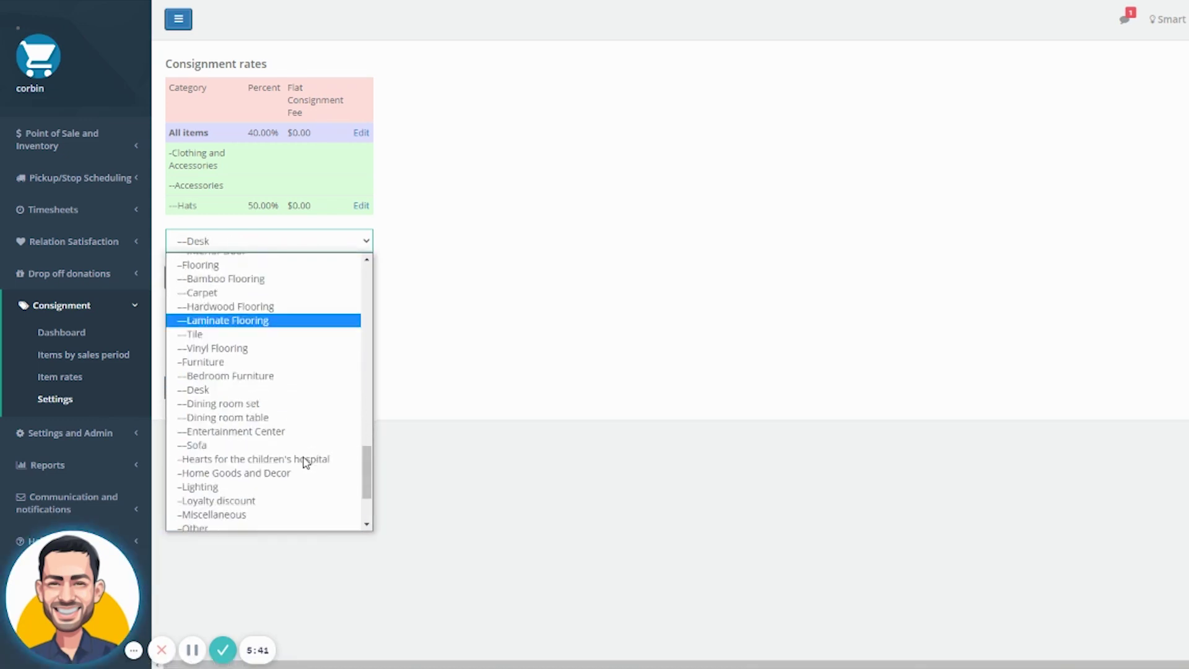
{"action": "left_click", "coordinate": [263, 428]}
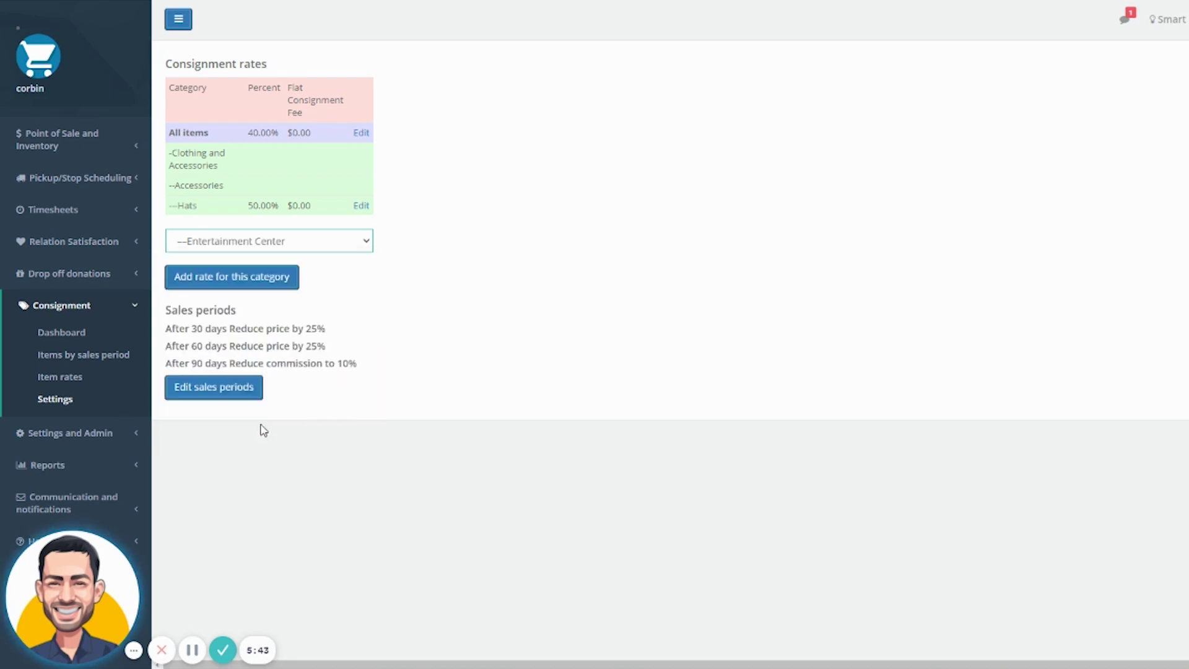
{"action": "left_click", "coordinate": [230, 277]}
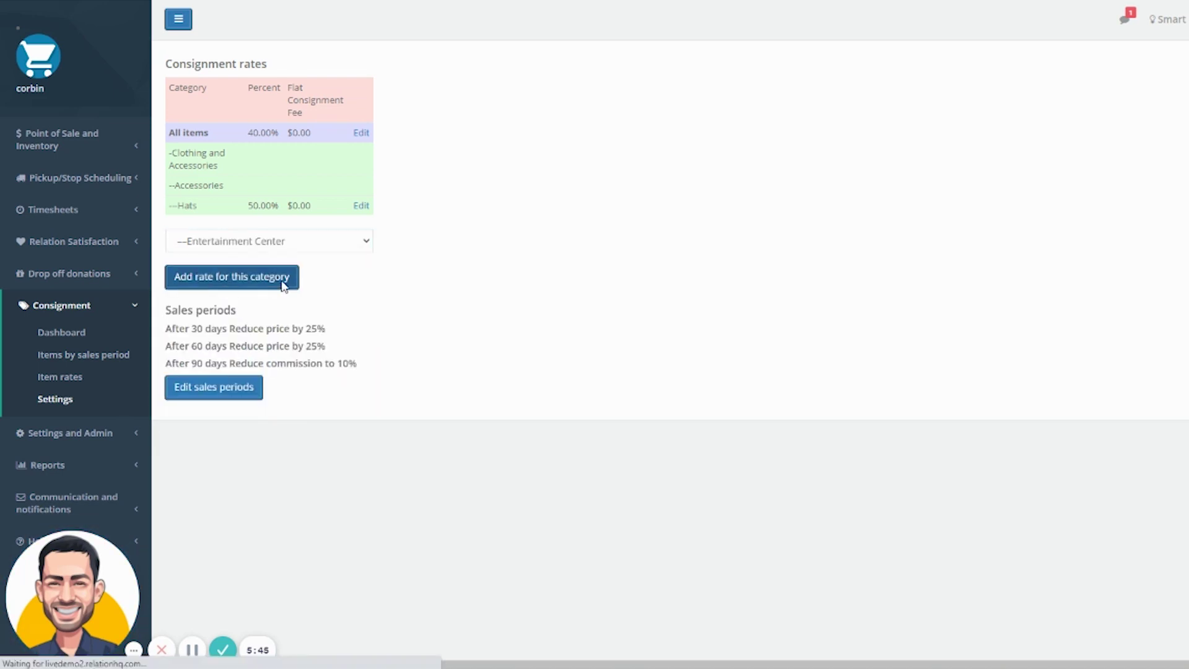
Set the Entertainment Center rate to 40 percent with a flat consignment fee of $20 and save it
{"action": "left_click", "coordinate": [243, 91]}
{"action": "type", "text": "3"}
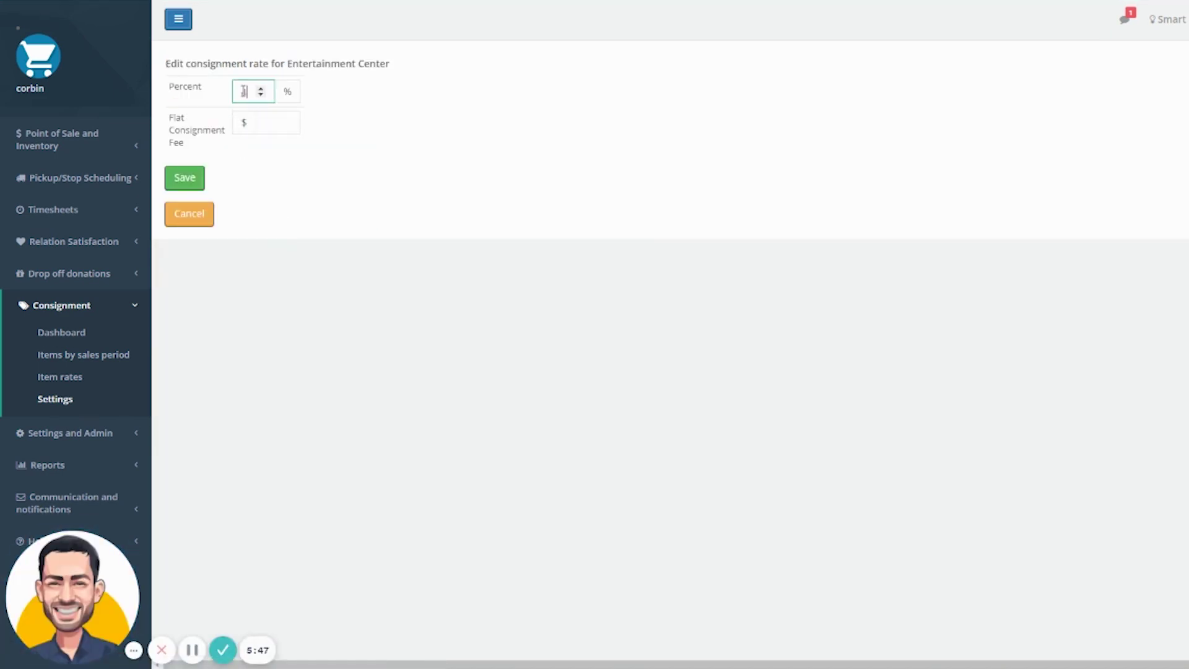
{"action": "left_click", "coordinate": [269, 122]}
{"action": "type", "text": "20"}
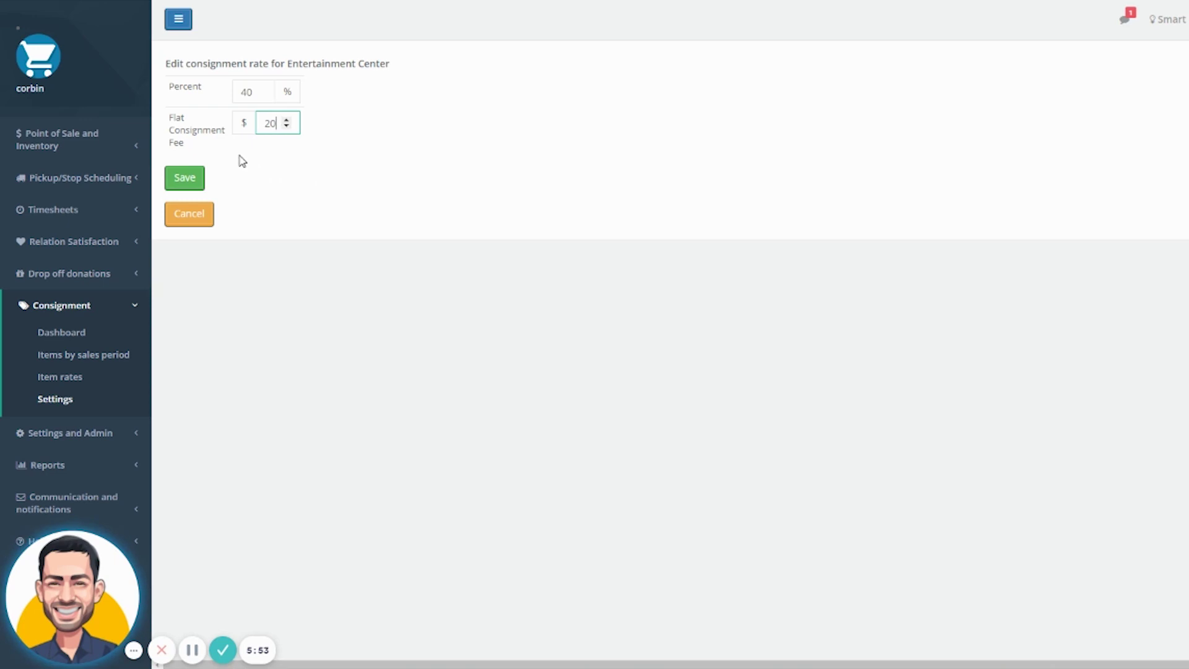
{"action": "left_click", "coordinate": [188, 182]}
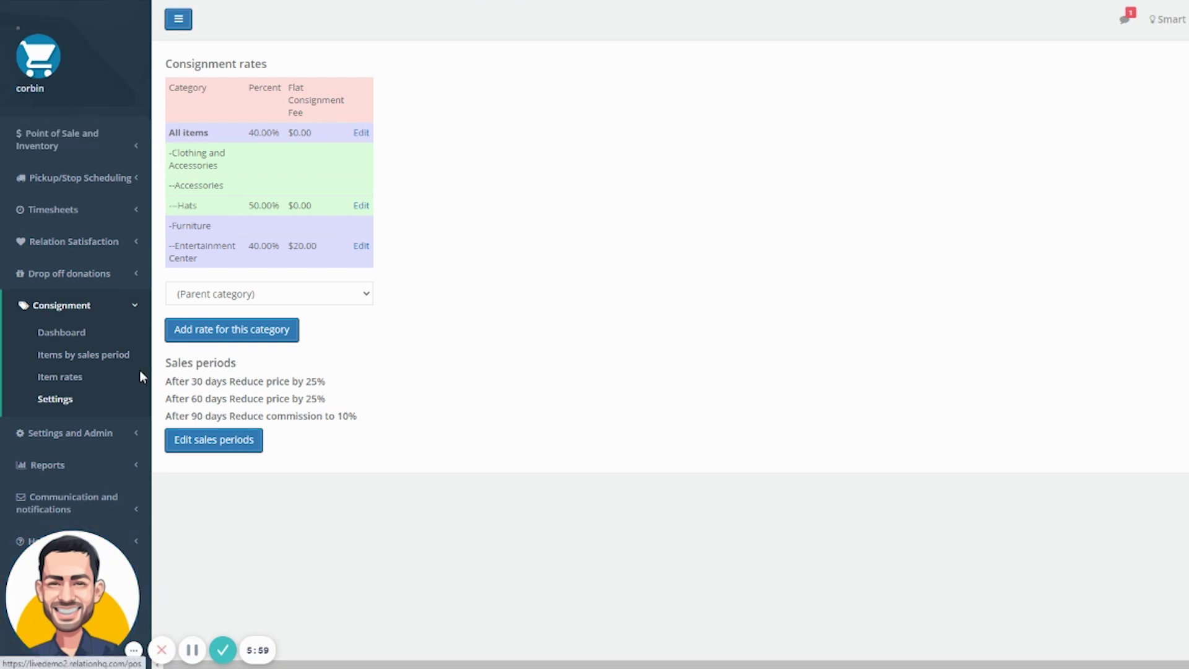
View the consignment history for Steve's Furniture from the consignment dashboard, and return to the dashboard
{"action": "left_click", "coordinate": [58, 335]}
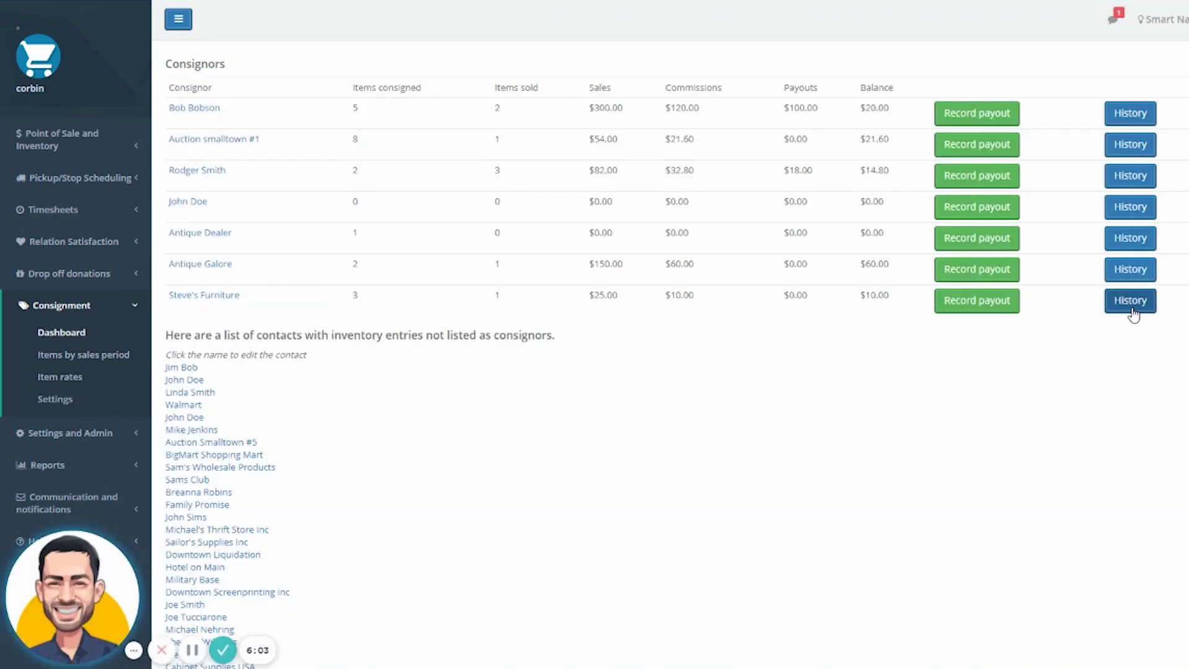
{"action": "left_click", "coordinate": [1152, 302]}
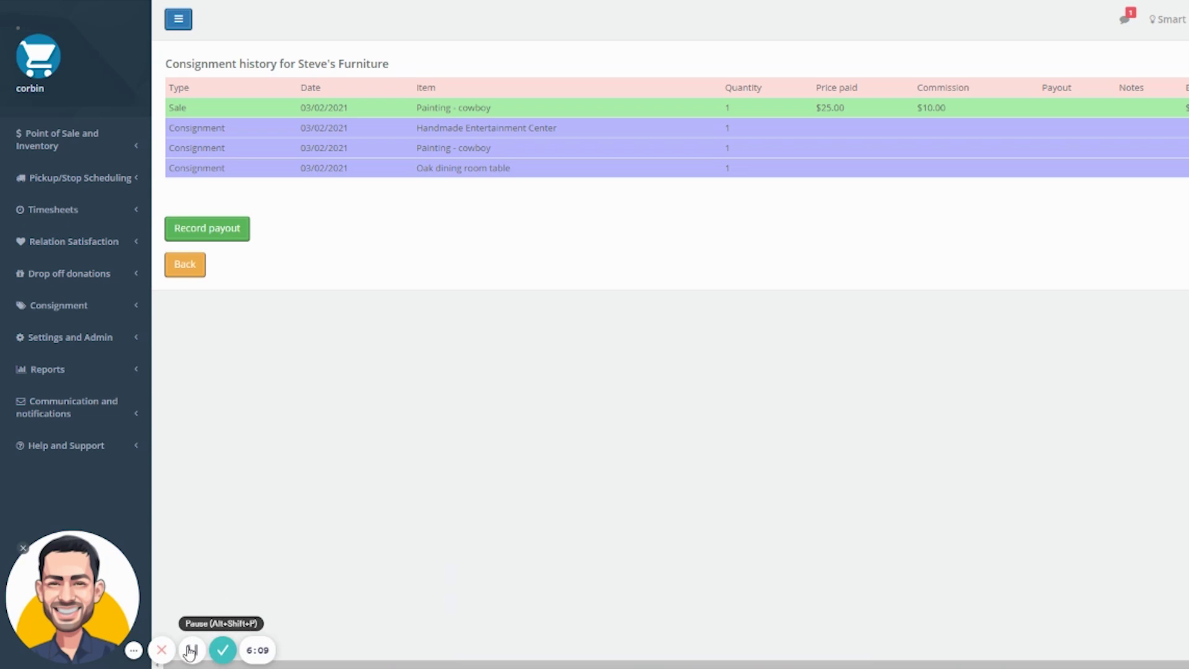
{"action": "left_click", "coordinate": [71, 307]}
{"action": "left_click", "coordinate": [67, 344]}
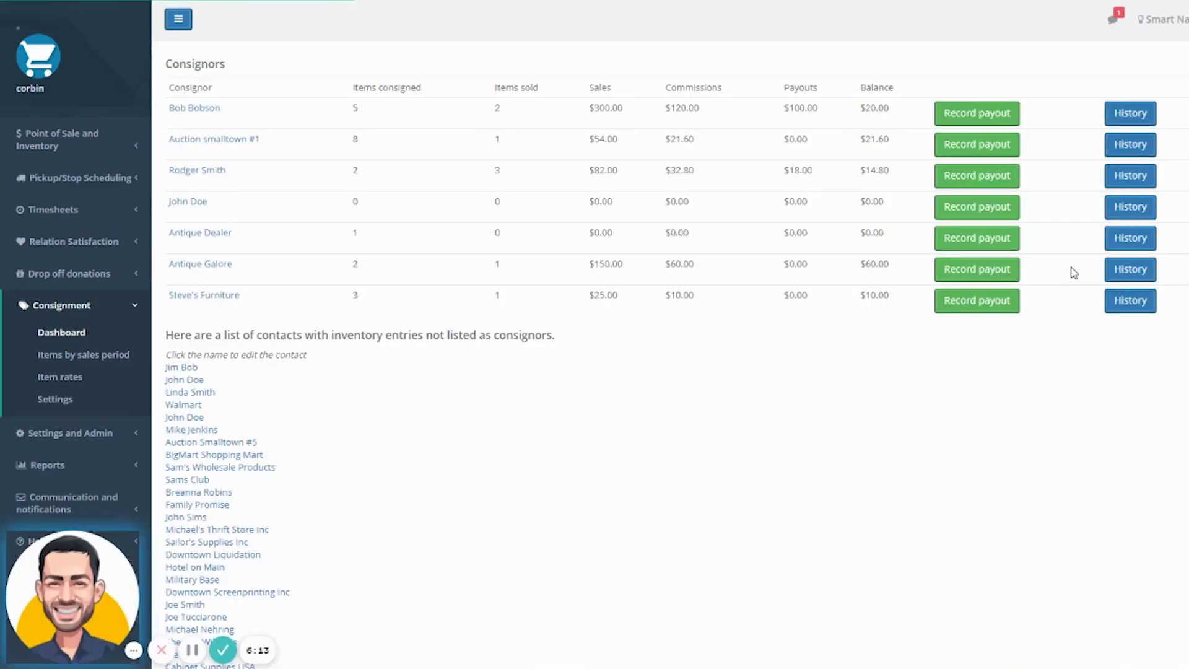
Open the consigned items of Steve's Furniture and examine the Handmade Entertainment Center's commission, rate category, percent and flat fee
{"action": "left_click", "coordinate": [203, 294]}
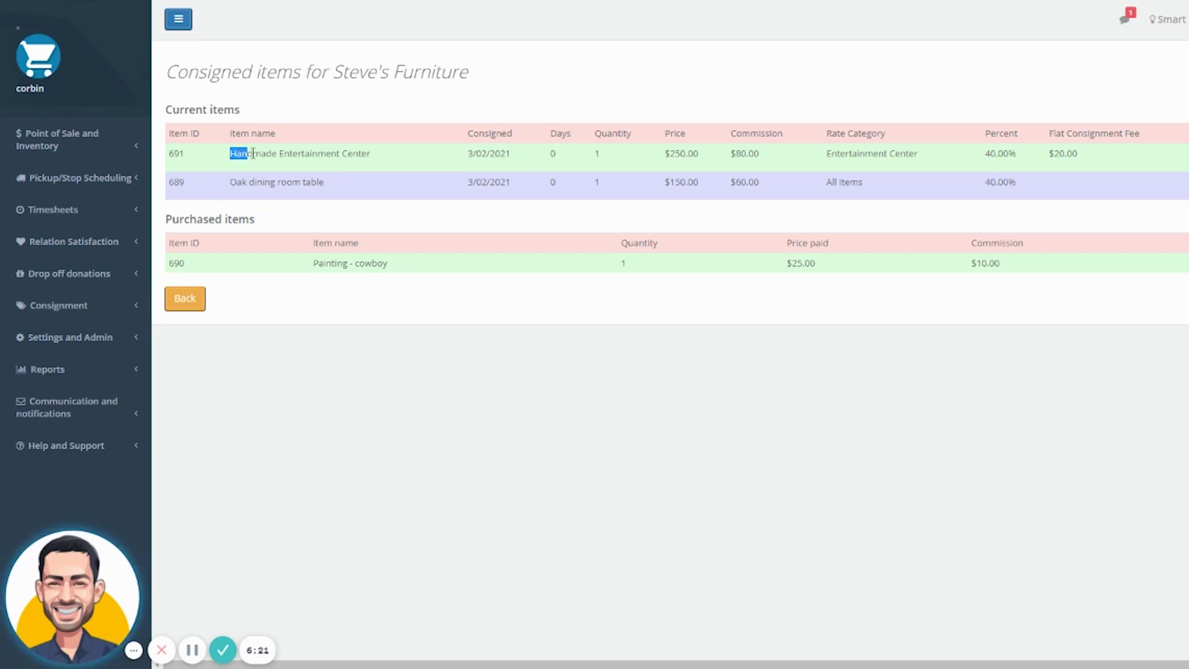
{"action": "left_click_drag", "start_coordinate": [253, 153], "coordinate": [1025, 154]}
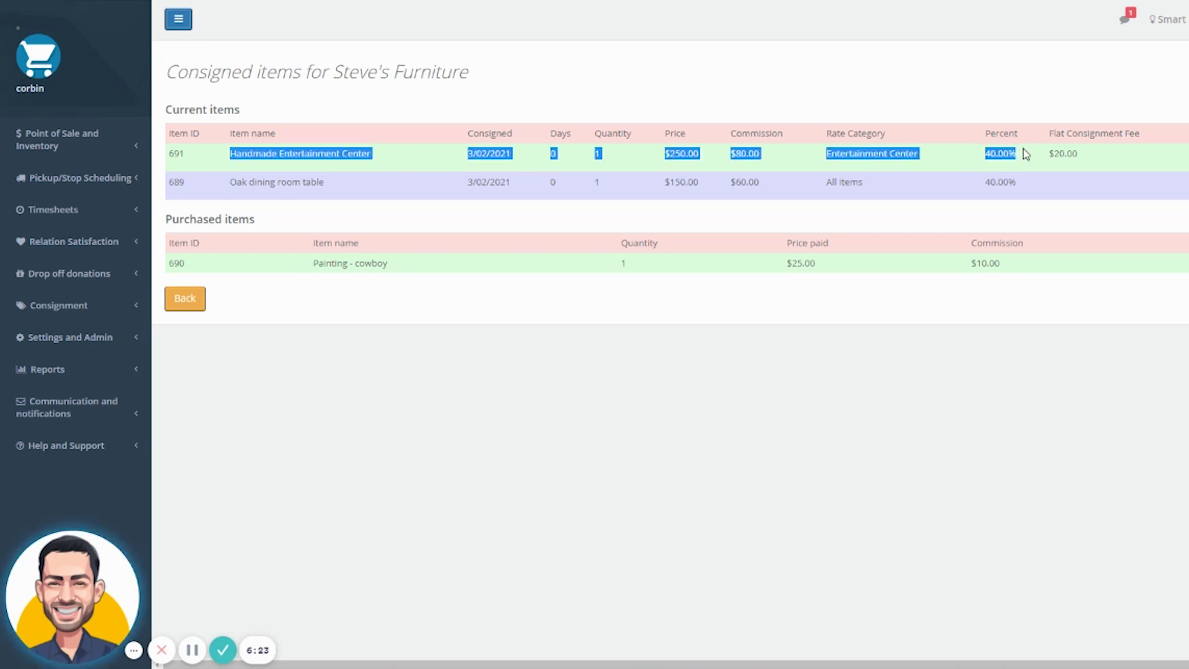
{"action": "left_click", "coordinate": [1044, 181]}
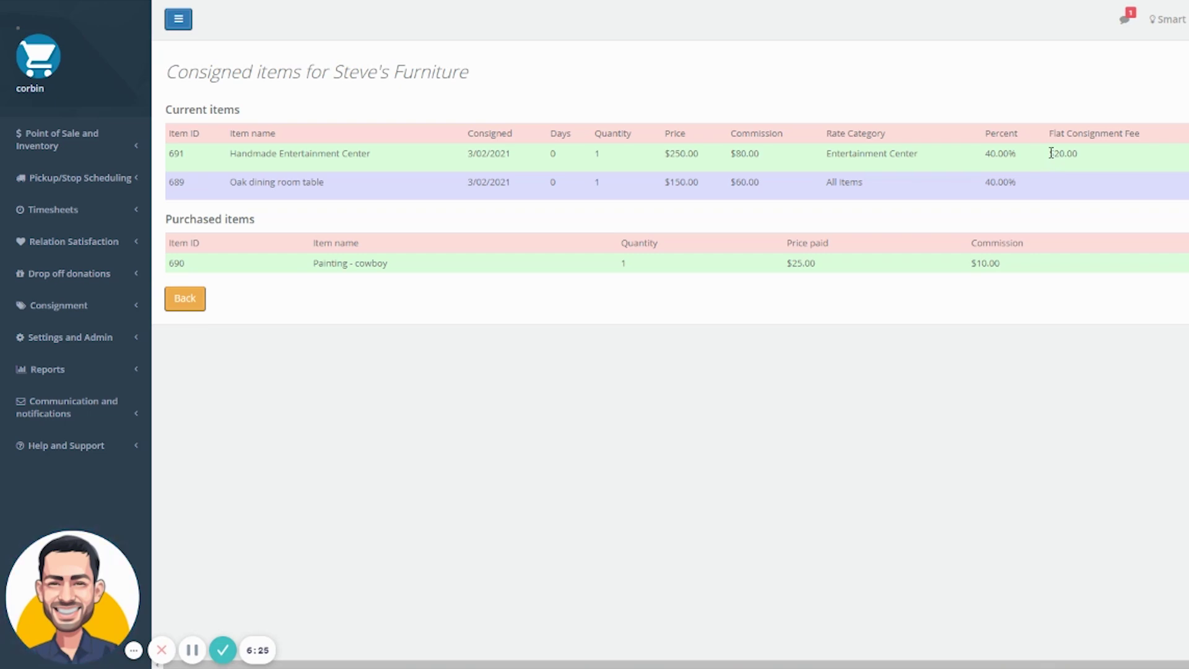
{"action": "left_click_drag", "start_coordinate": [985, 154], "coordinate": [1102, 180]}
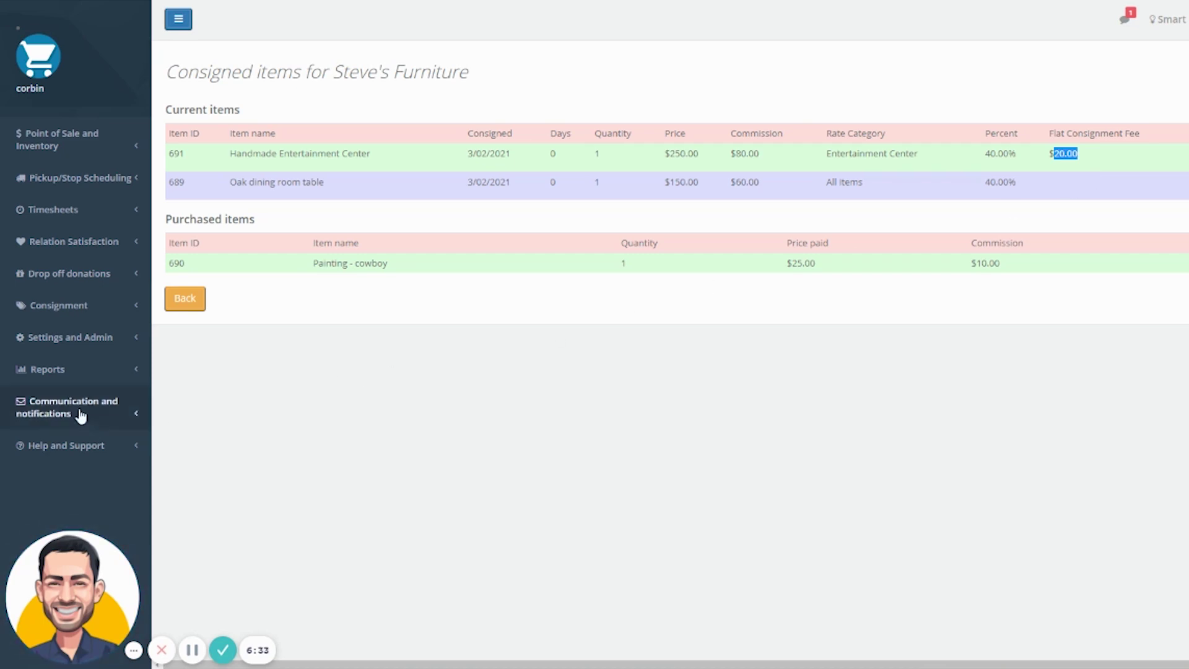
{"action": "left_click", "coordinate": [68, 307]}
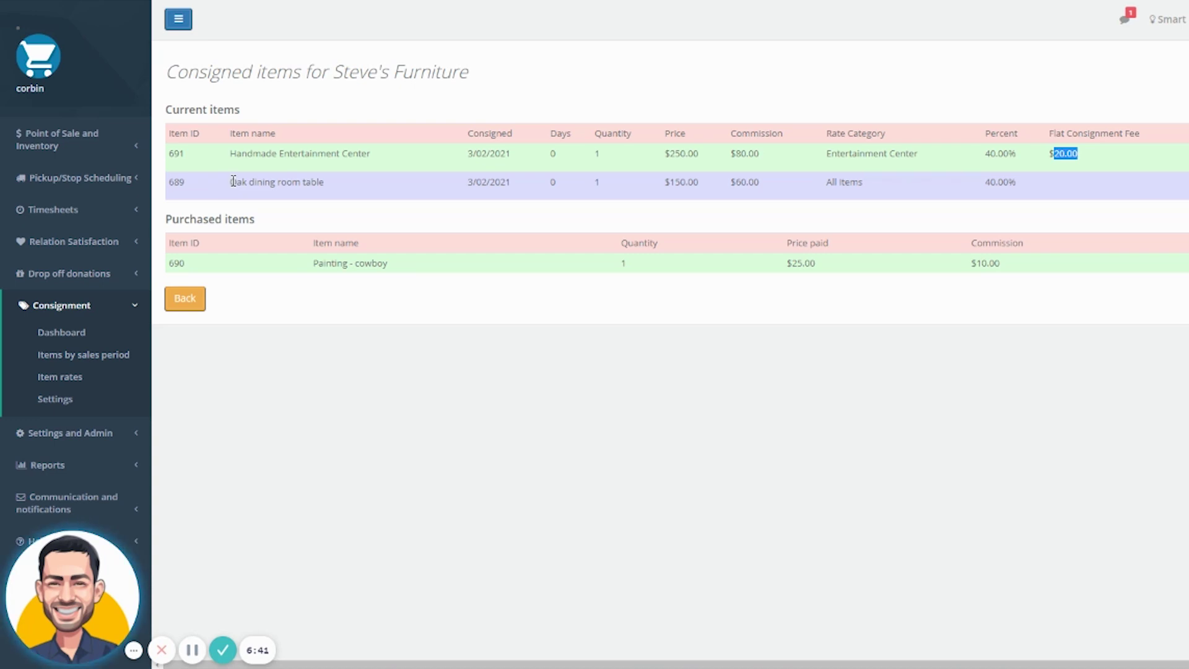
Open the Oak dining room table in Steve's Furniture's consigned items for editing and enable a customized consignment rate
{"action": "left_click_drag", "start_coordinate": [233, 181], "coordinate": [332, 184]}
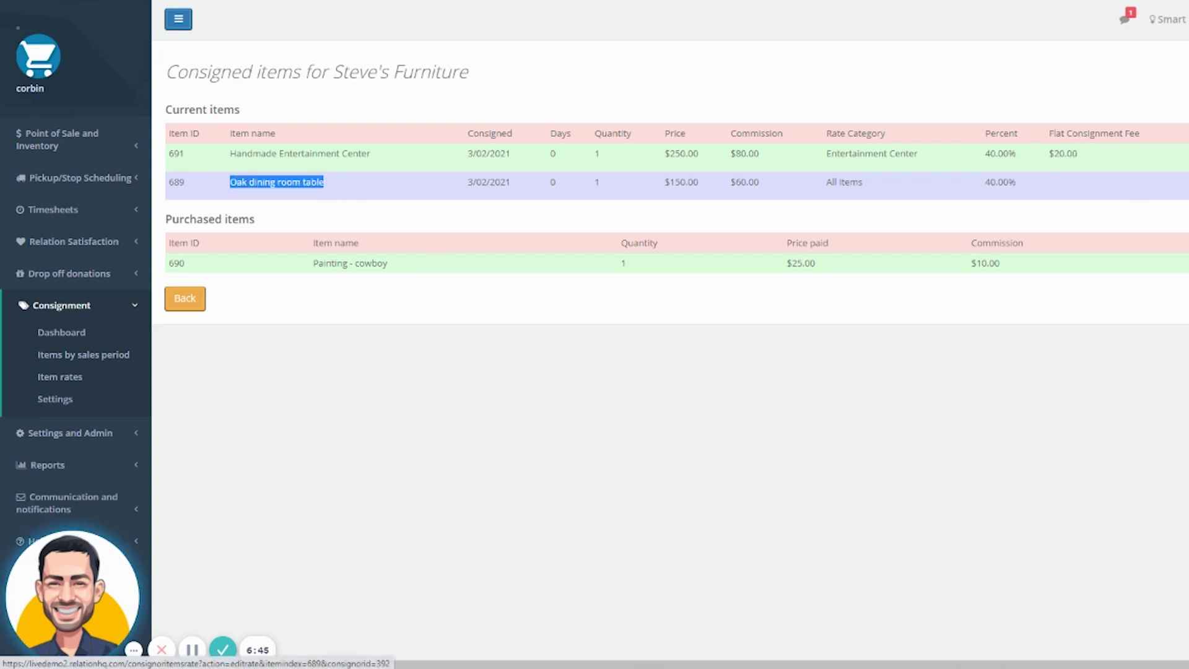
{"action": "left_click", "coordinate": [745, 182]}
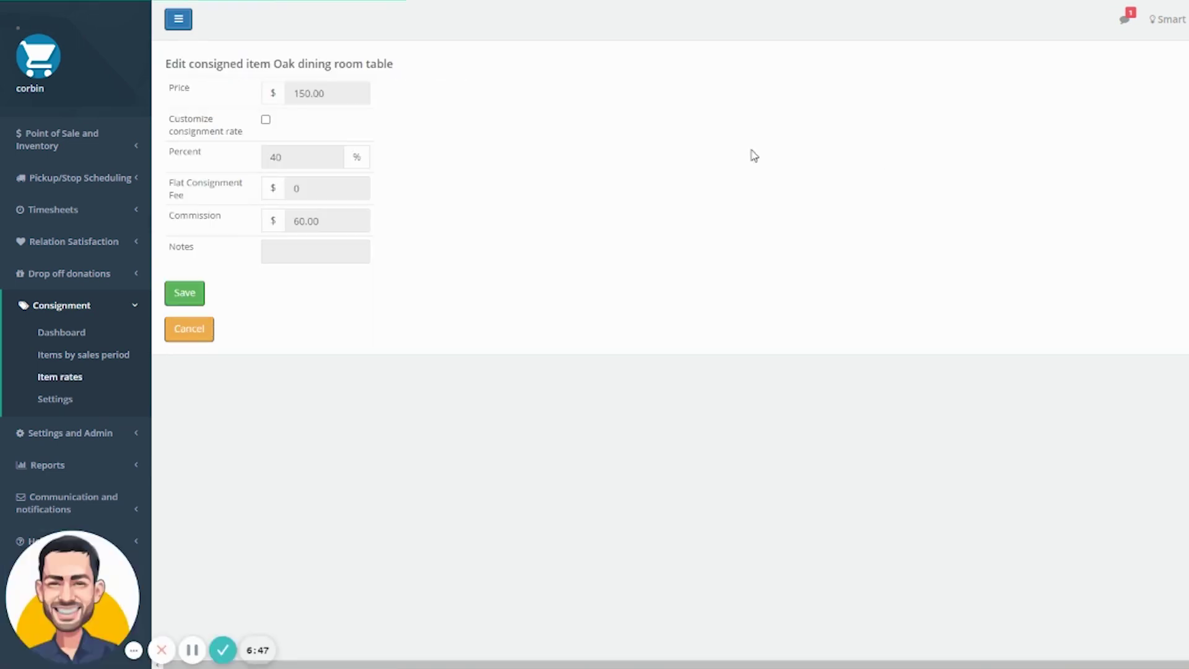
{"action": "left_click", "coordinate": [266, 121]}
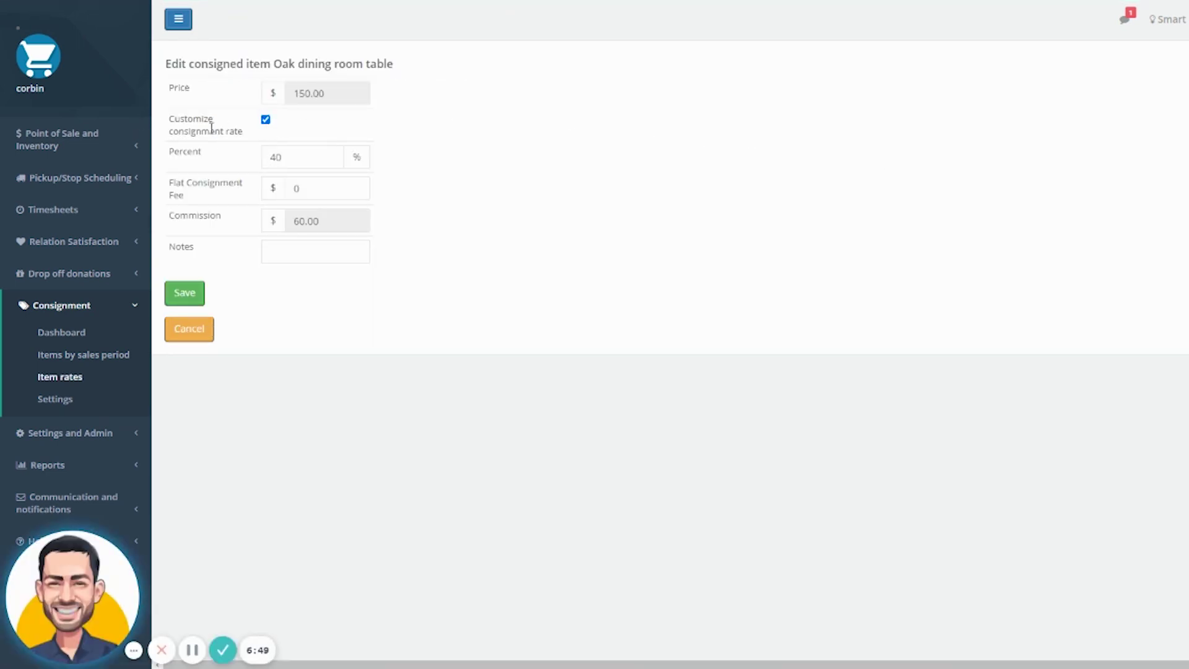
{"action": "left_click_drag", "start_coordinate": [171, 125], "coordinate": [248, 136]}
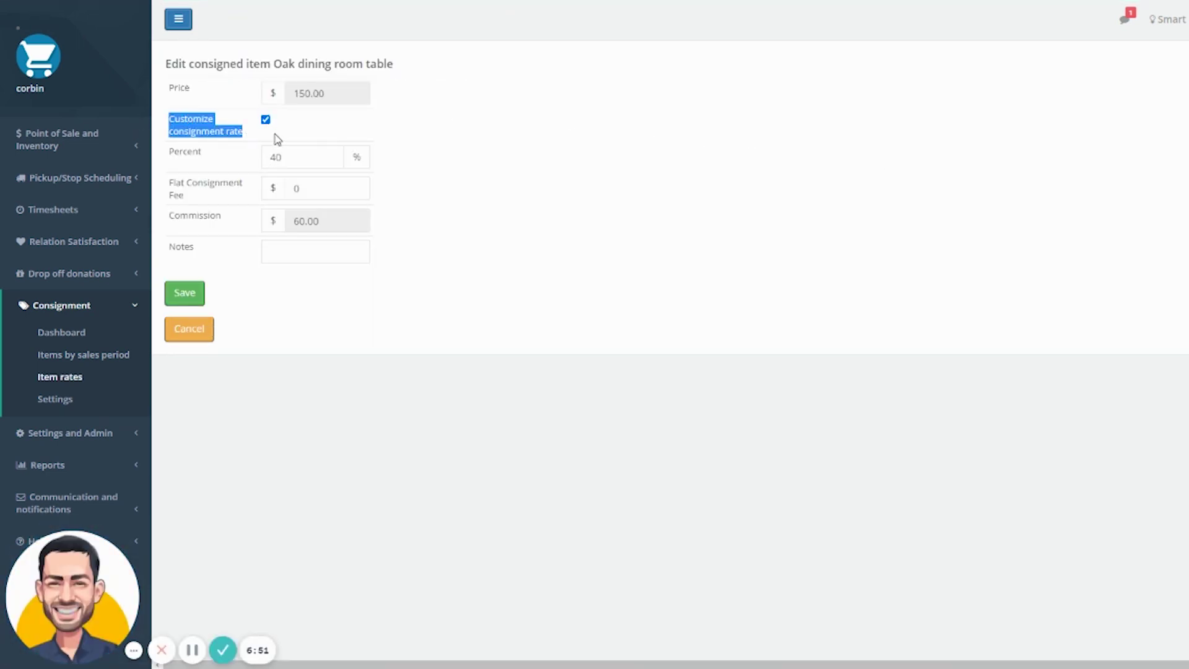
{"action": "left_click", "coordinate": [338, 126]}
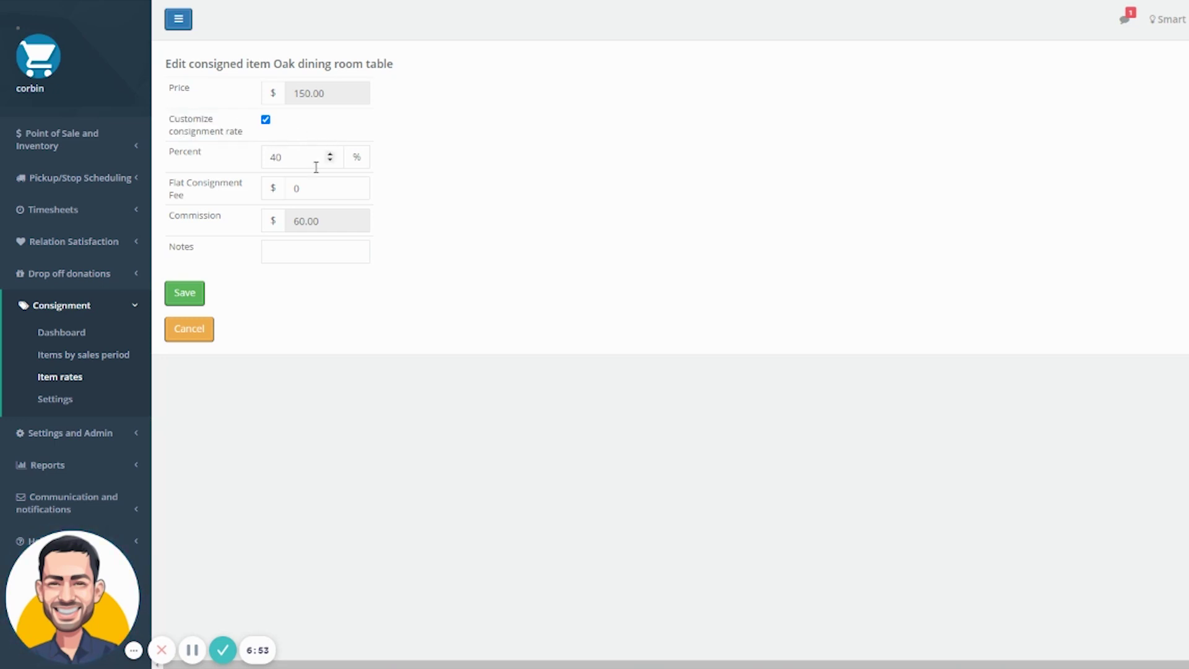
Set the Oak dining room table's custom consignment rate to 65 percent without a flat fee or notes, and save it
{"action": "left_click_drag", "start_coordinate": [310, 156], "coordinate": [228, 163]}
{"action": "type", "text": "65"}
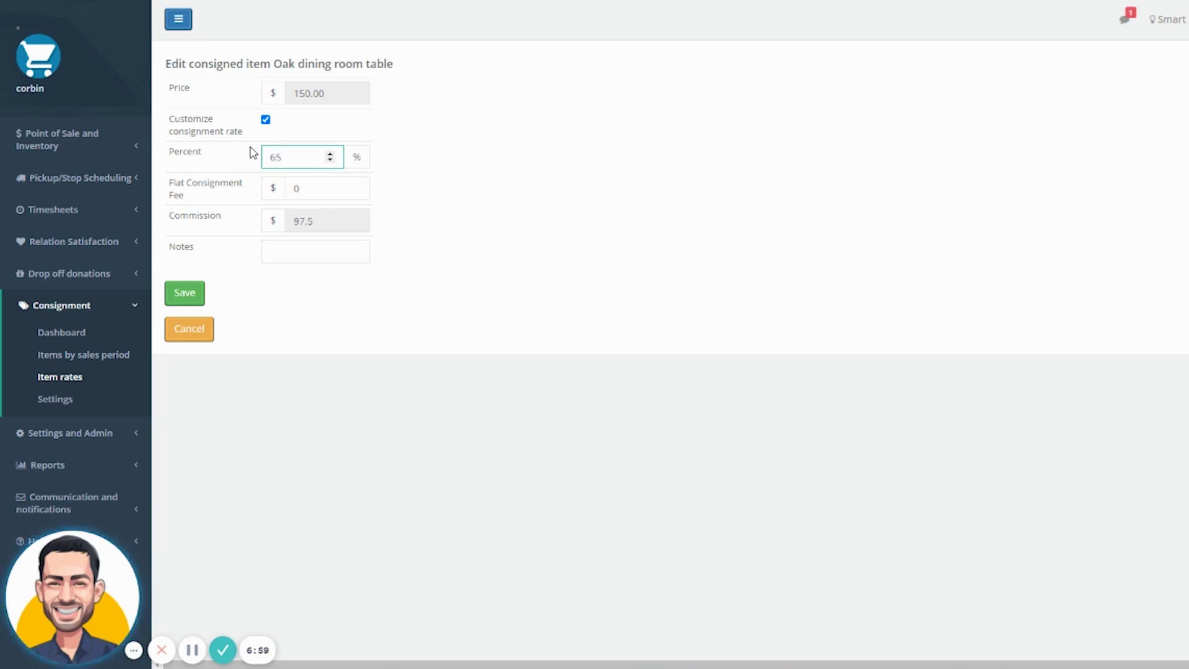
{"action": "double_click", "coordinate": [292, 187]}
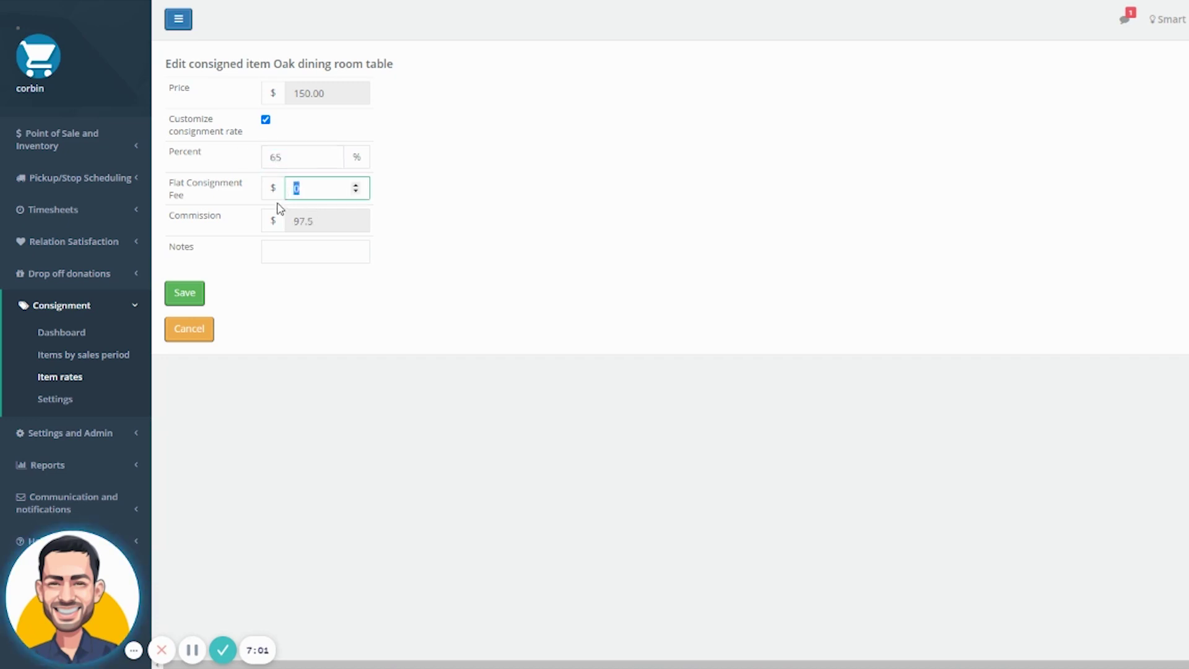
{"action": "left_click", "coordinate": [292, 253]}
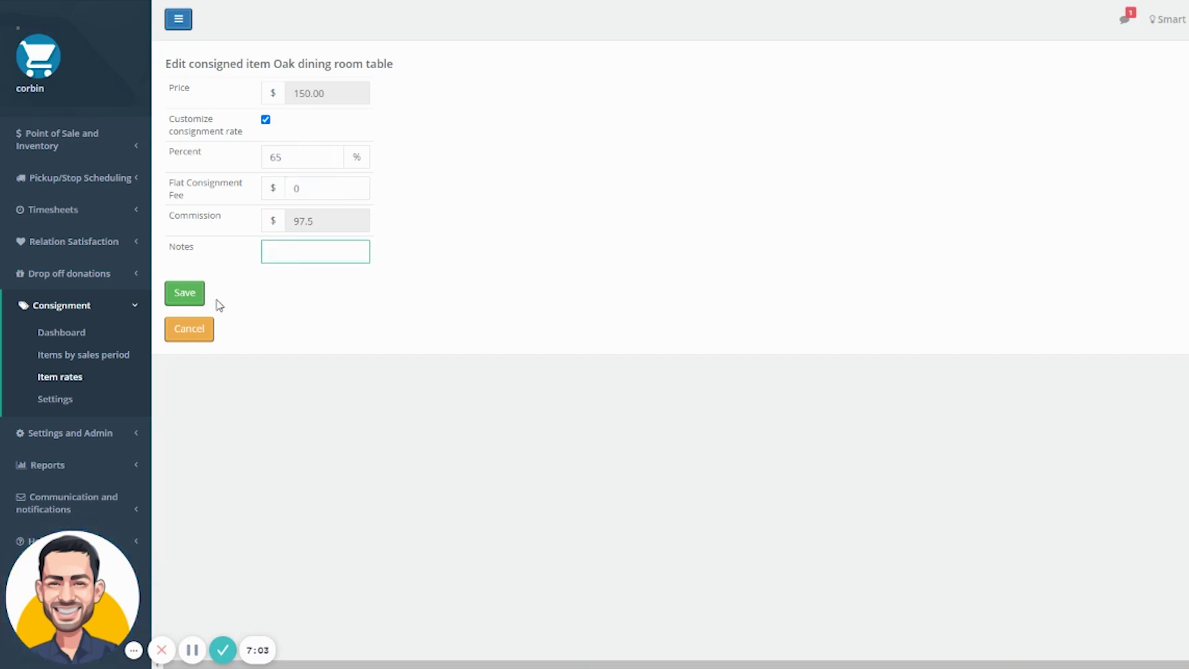
{"action": "left_click", "coordinate": [186, 293]}
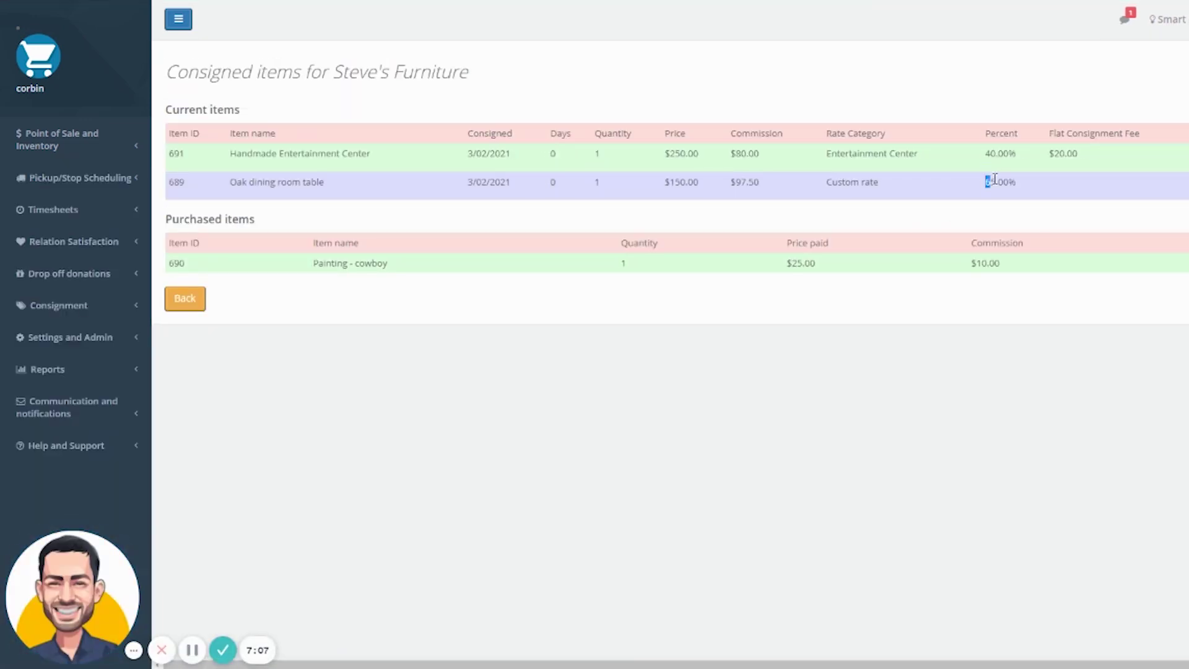
{"action": "left_click_drag", "start_coordinate": [995, 179], "coordinate": [1011, 177]}
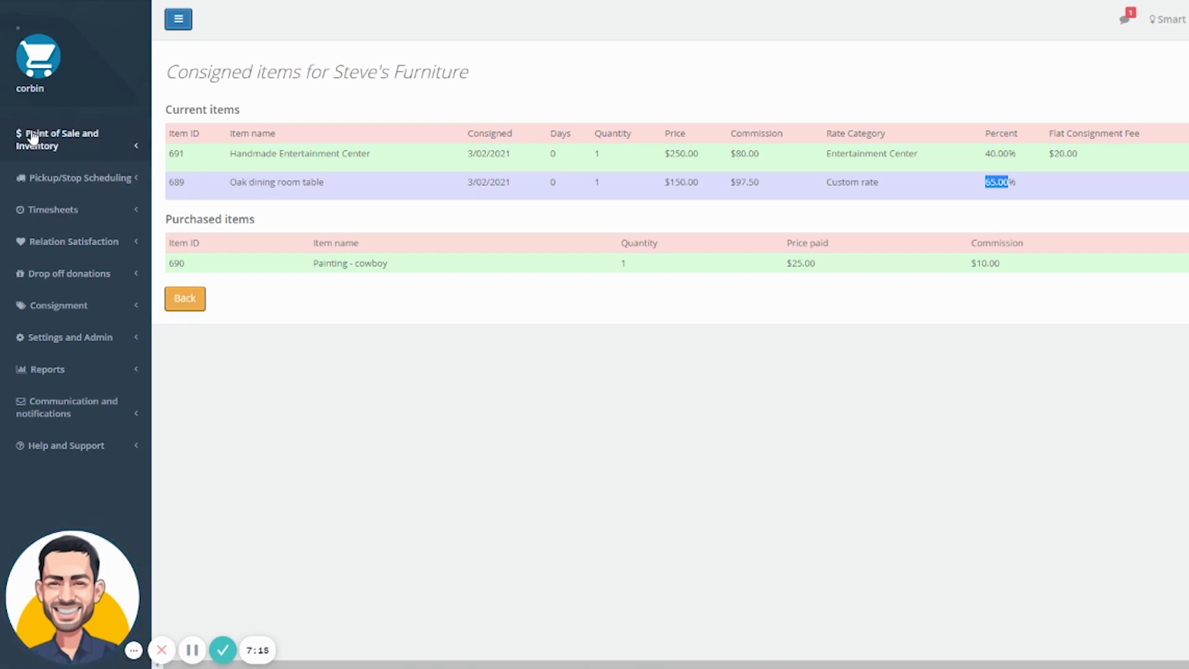
Look up "oak d" at the cash register and add the $150.00 Oak dining room table (ID 689) to the sale
{"action": "left_click", "coordinate": [66, 147]}
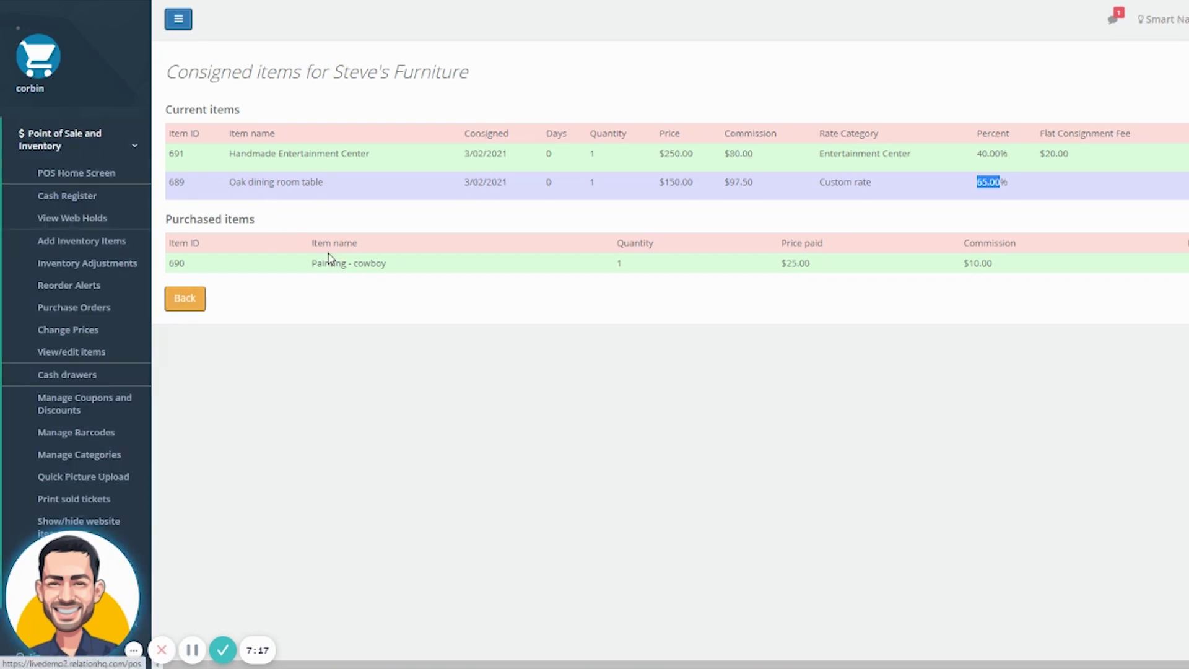
{"action": "left_click", "coordinate": [69, 195]}
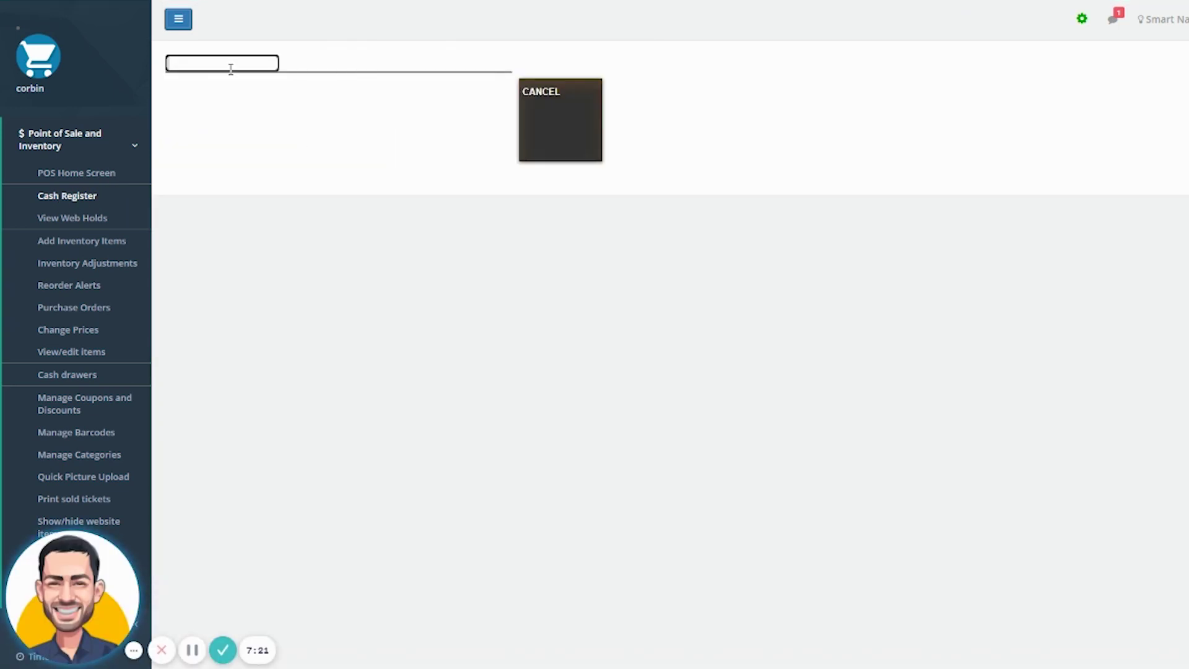
{"action": "type", "text": "oak d"}
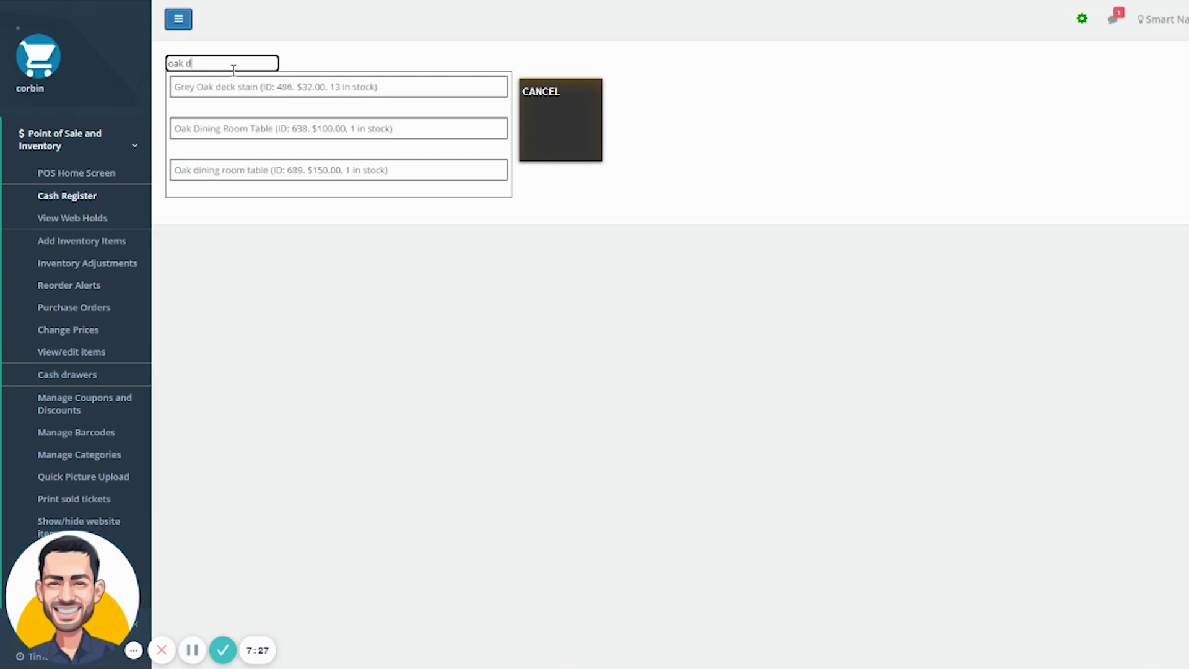
{"action": "left_click", "coordinate": [265, 170]}
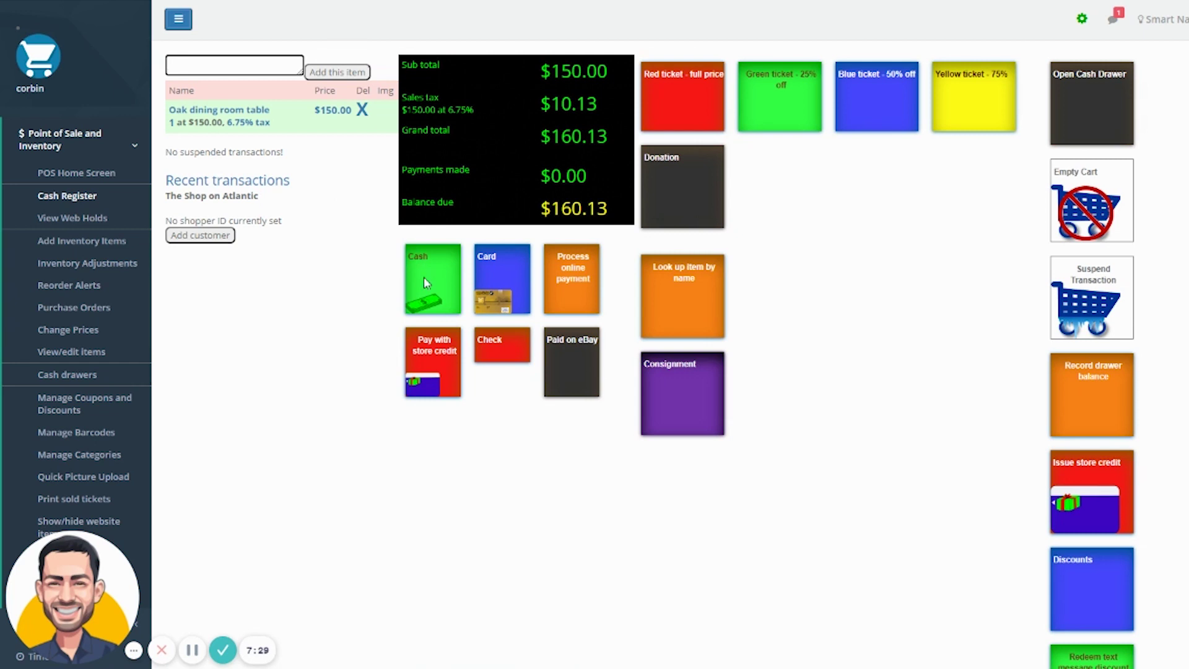
Complete the sale as a credit card payment and accept the $0.87 round-up donation
{"action": "left_click", "coordinate": [498, 282]}
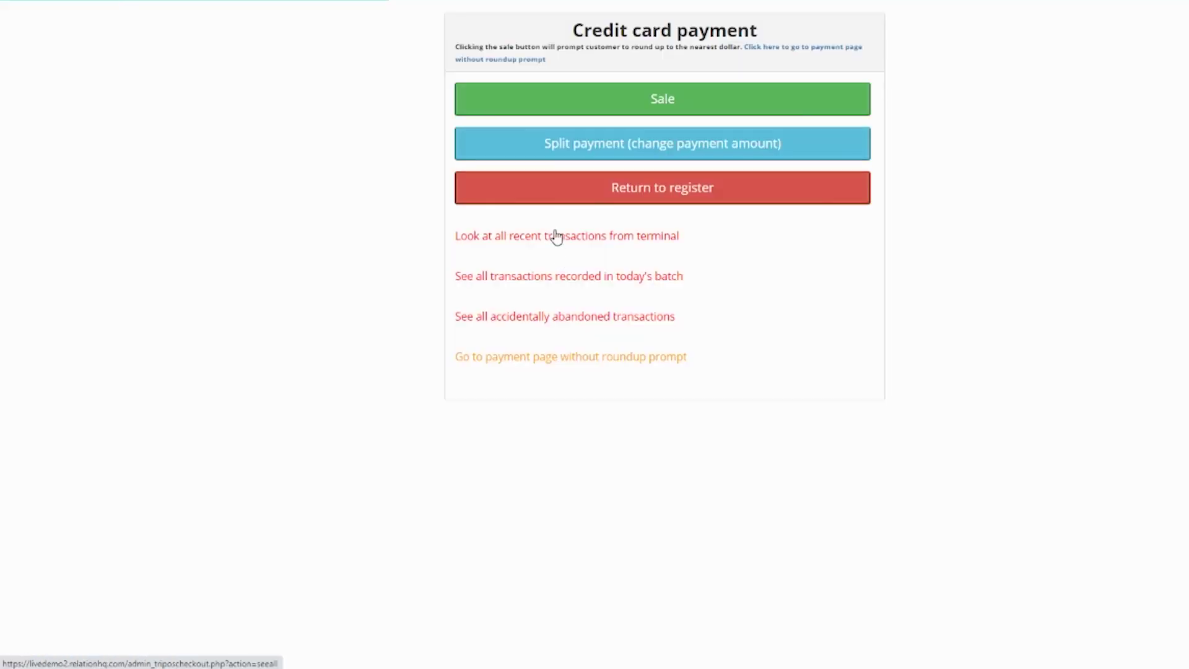
{"action": "left_click", "coordinate": [545, 114]}
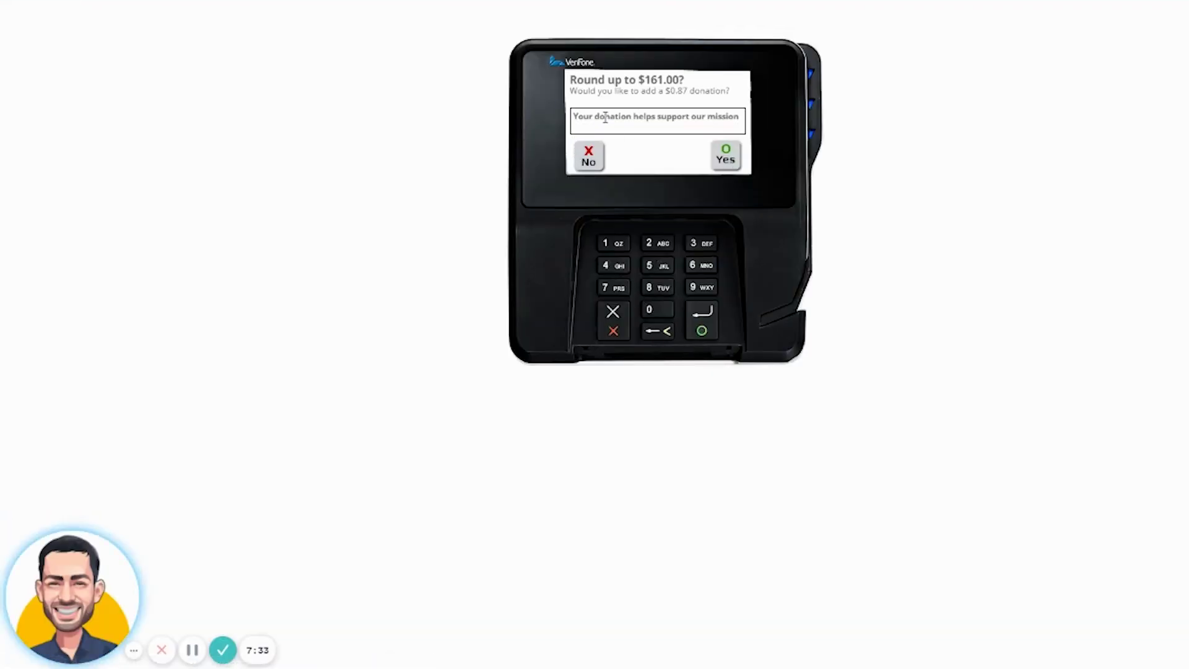
{"action": "left_click_drag", "start_coordinate": [571, 75], "coordinate": [712, 97]}
{"action": "left_click", "coordinate": [737, 163]}
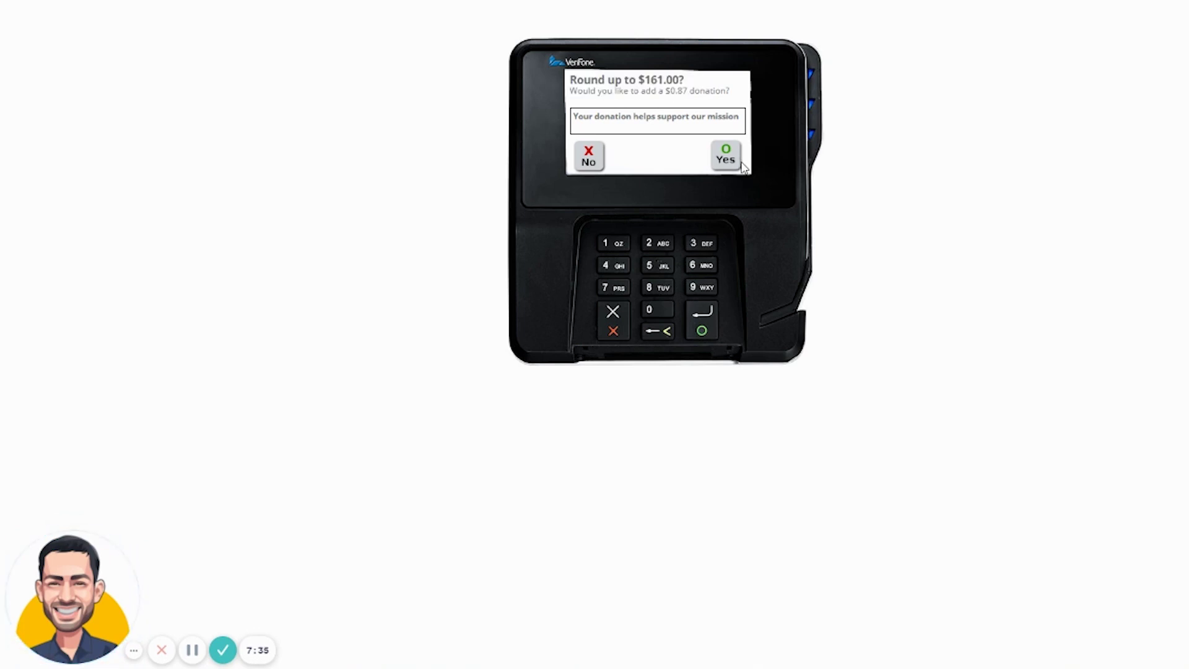
{"action": "left_click", "coordinate": [737, 163]}
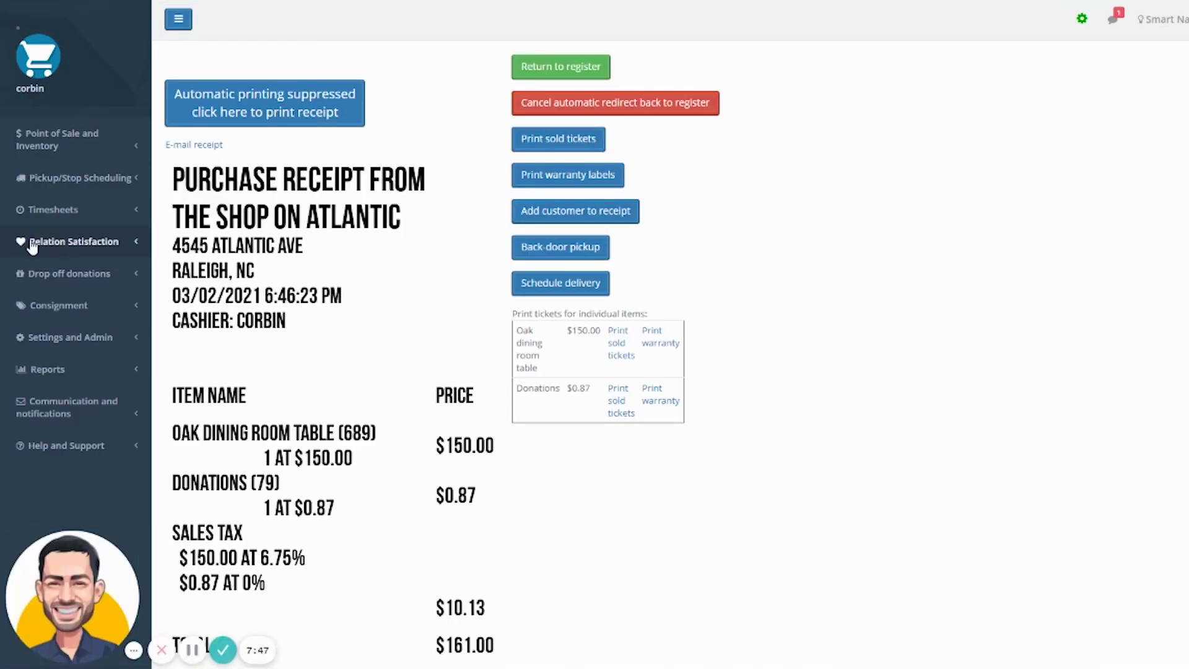
From the consignment history of Steve's Furniture, record and save a $107.50 payout dated 03/02/2021 with the note "Check 1012"
{"action": "left_click", "coordinate": [82, 307]}
{"action": "left_click", "coordinate": [61, 334]}
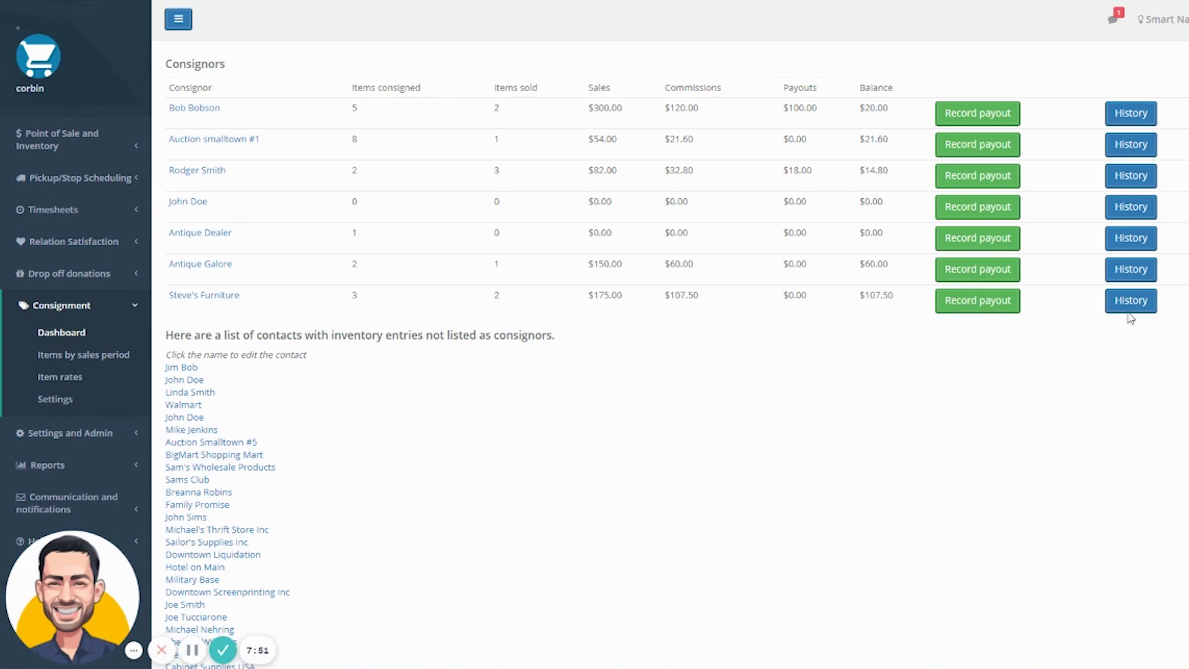
{"action": "left_click", "coordinate": [1131, 301]}
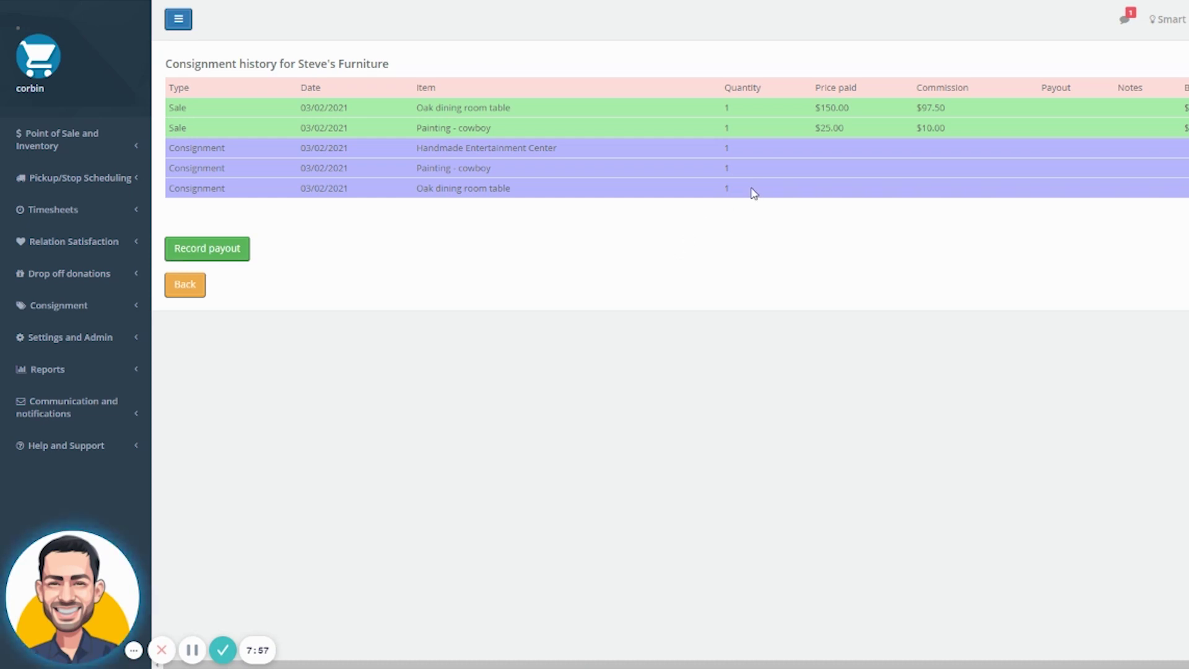
{"action": "left_click", "coordinate": [190, 257]}
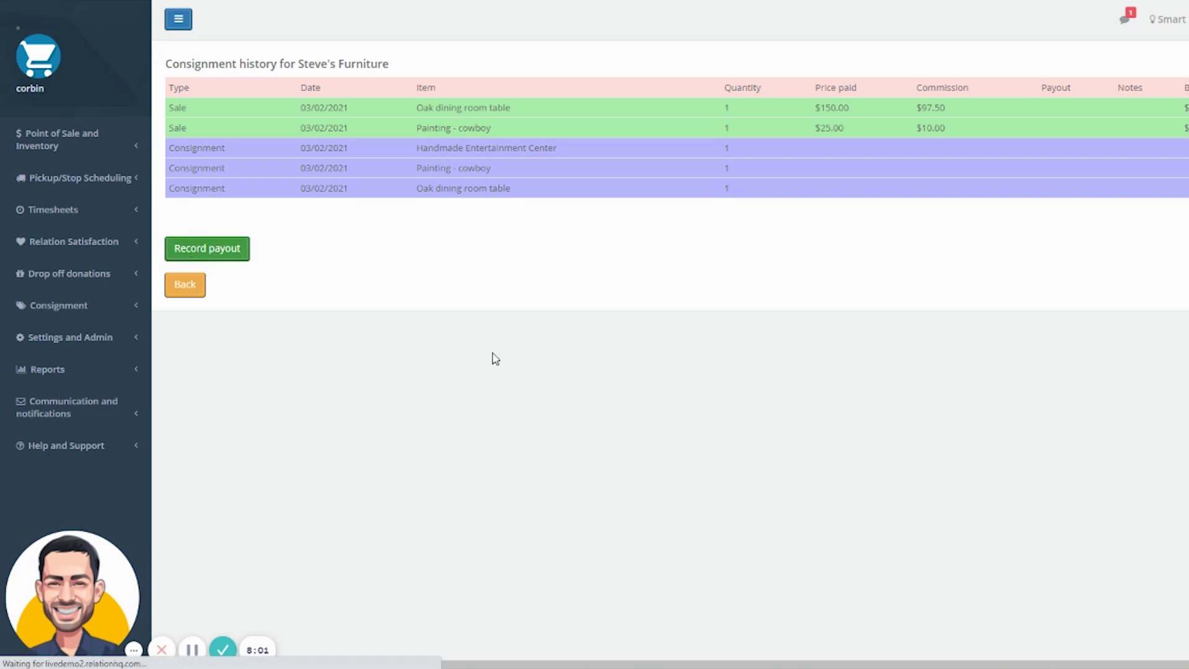
{"action": "left_click_drag", "start_coordinate": [291, 93], "coordinate": [255, 93]}
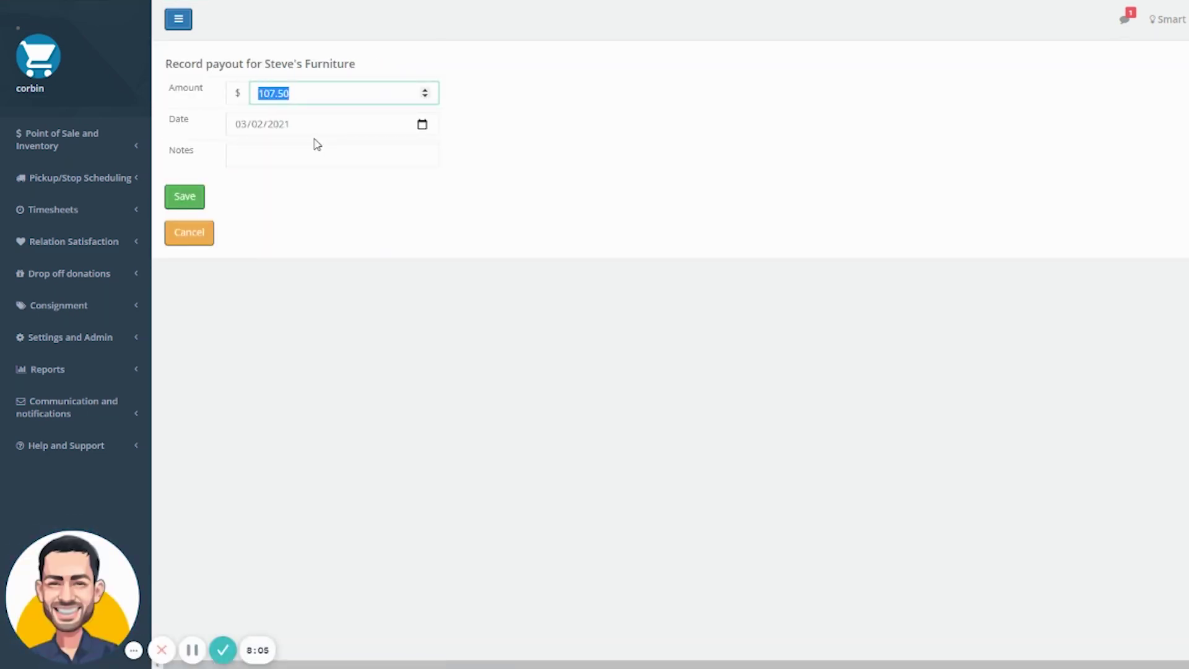
{"action": "left_click", "coordinate": [292, 156]}
{"action": "type", "text": "c"}
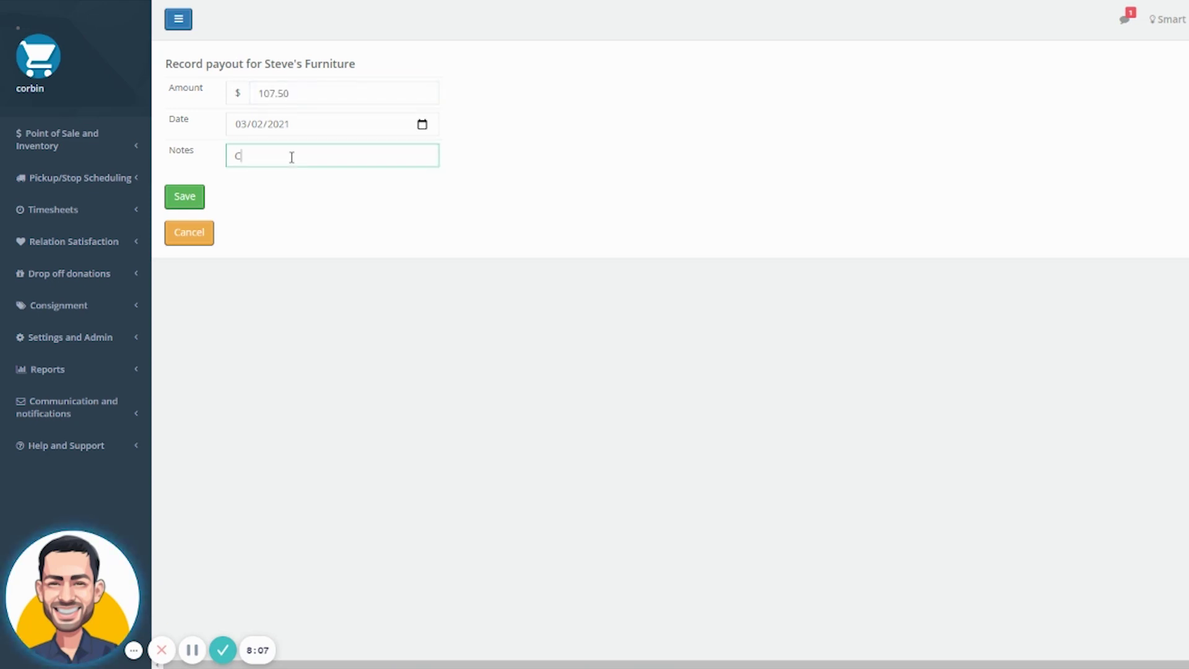
{"action": "type", "text": "heck 1012"}
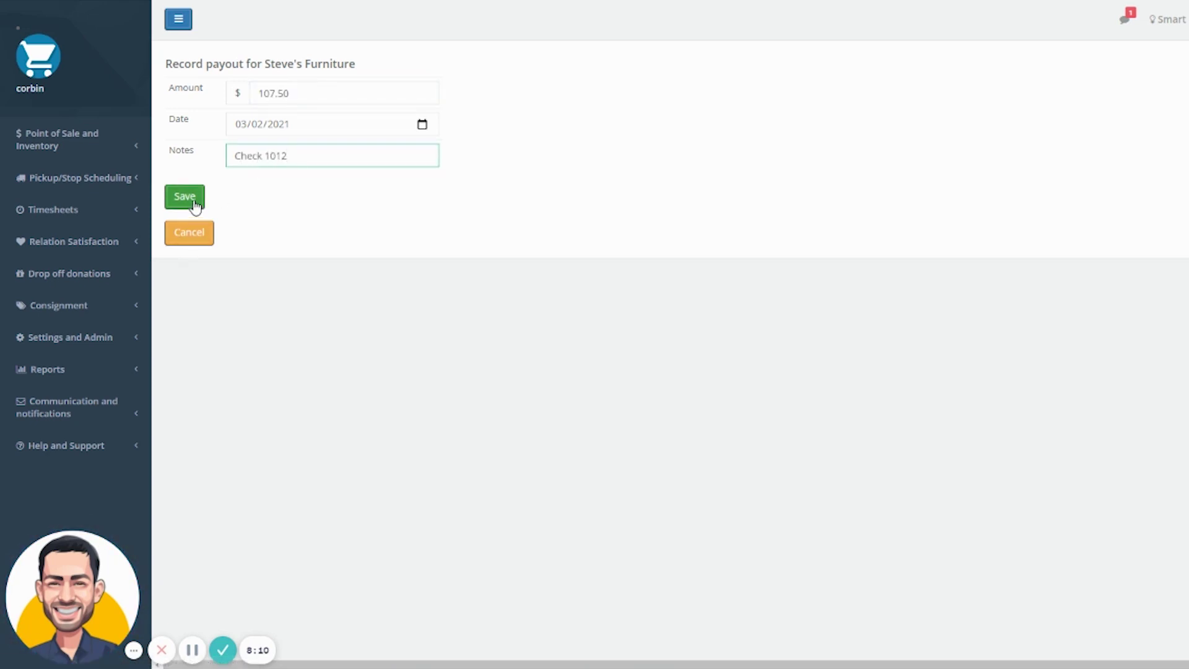
{"action": "left_click", "coordinate": [192, 198]}
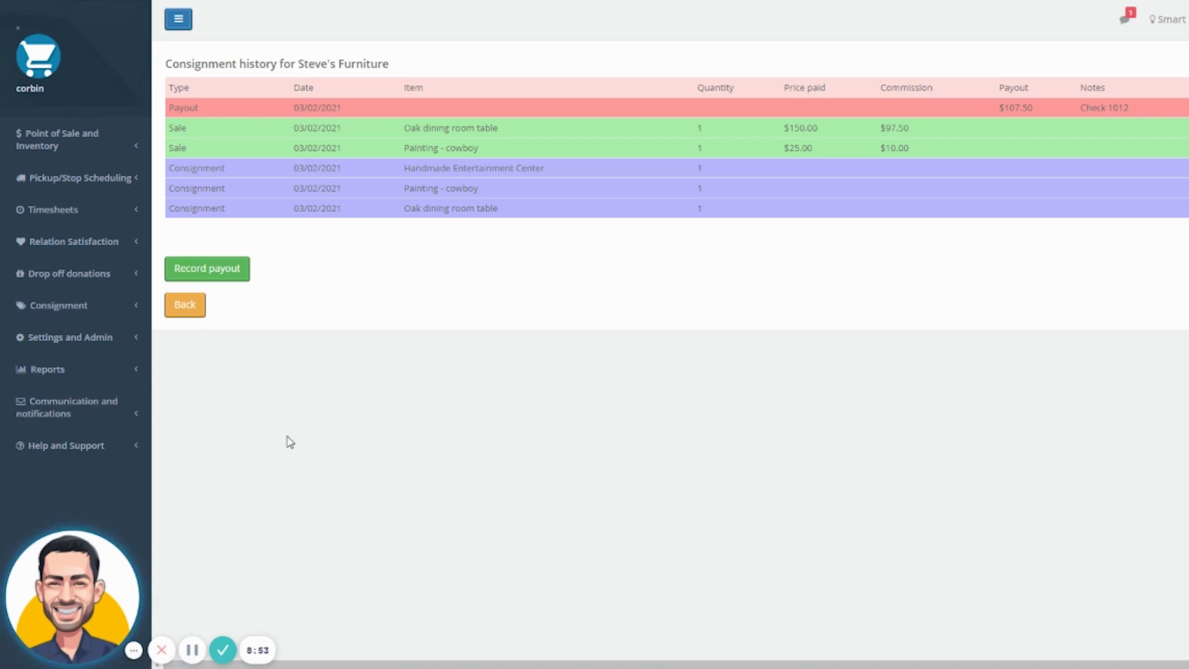
{"action": "left_click", "coordinate": [221, 650]}
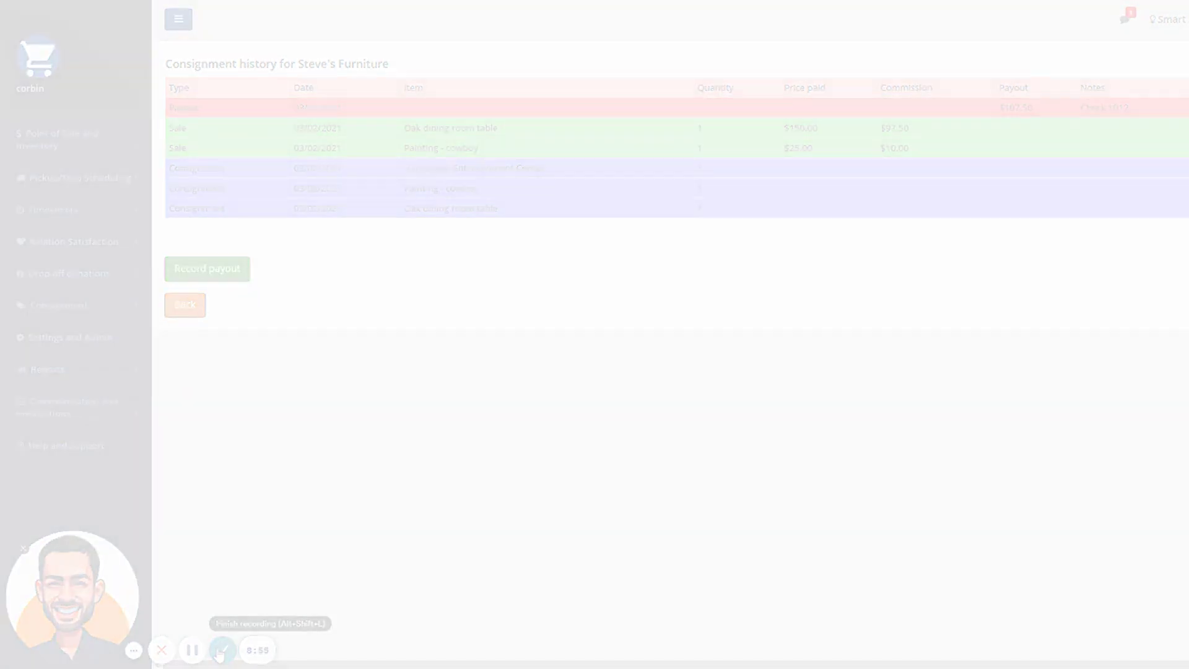